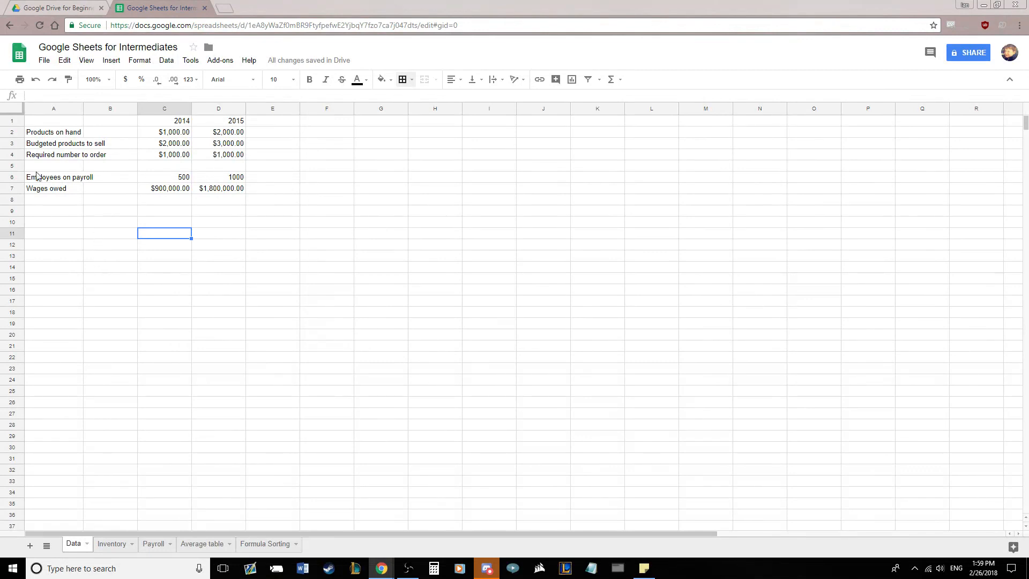
# Examine the row labels in column A of the Data sheet, covering the product rows and the payroll rows
pyautogui.moveTo(63, 133); pyautogui.dragTo(177, 177)
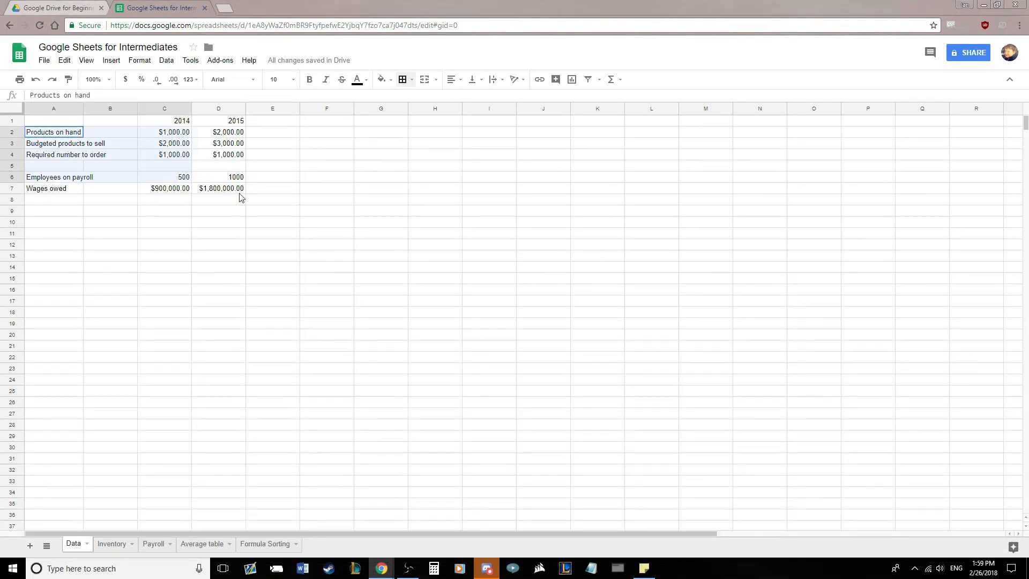
pyautogui.moveTo(239, 198); pyautogui.dragTo(294, 212)
pyautogui.click(339, 246)
pyautogui.click(145, 221)
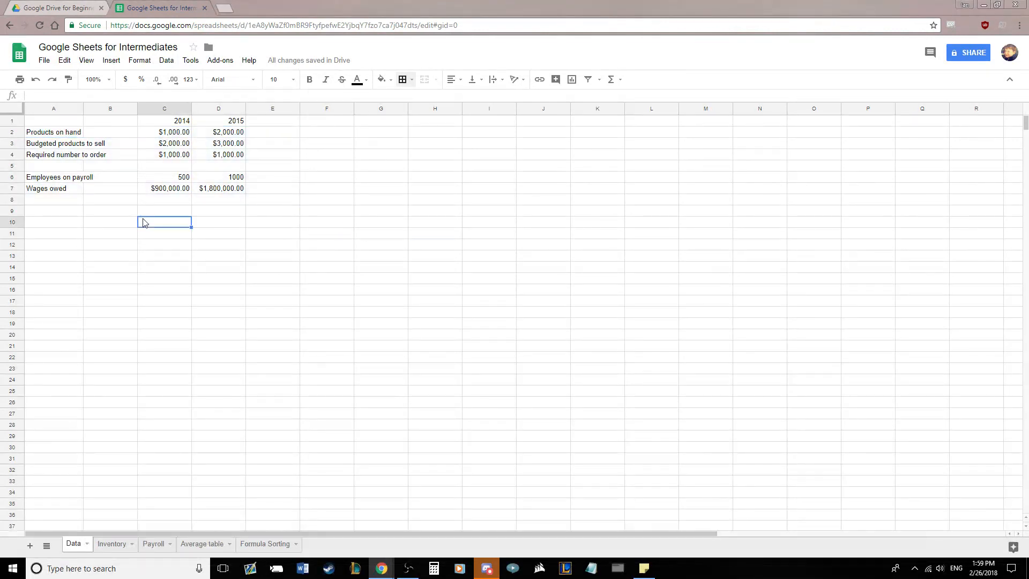
pyautogui.click(52, 135)
pyautogui.click(53, 144)
pyautogui.click(53, 155)
pyautogui.click(54, 166)
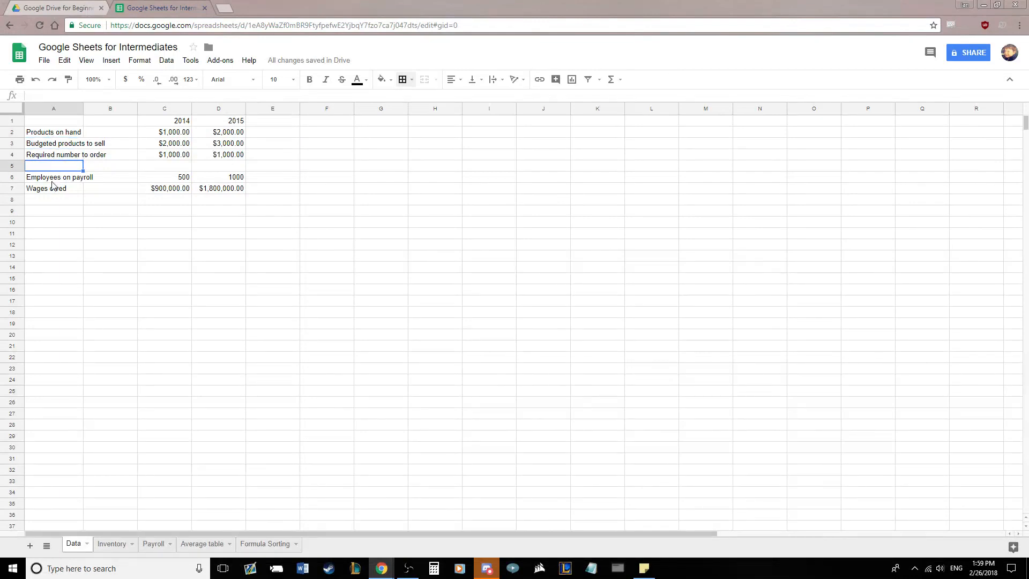
pyautogui.click(52, 187)
pyautogui.click(56, 179)
pyautogui.click(333, 215)
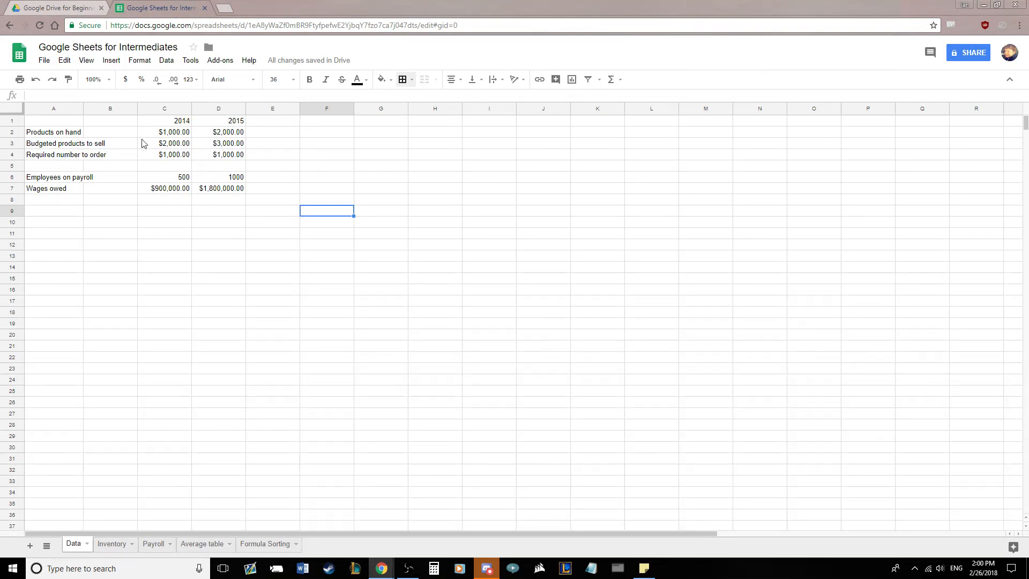
pyautogui.moveTo(47, 134); pyautogui.dragTo(48, 161)
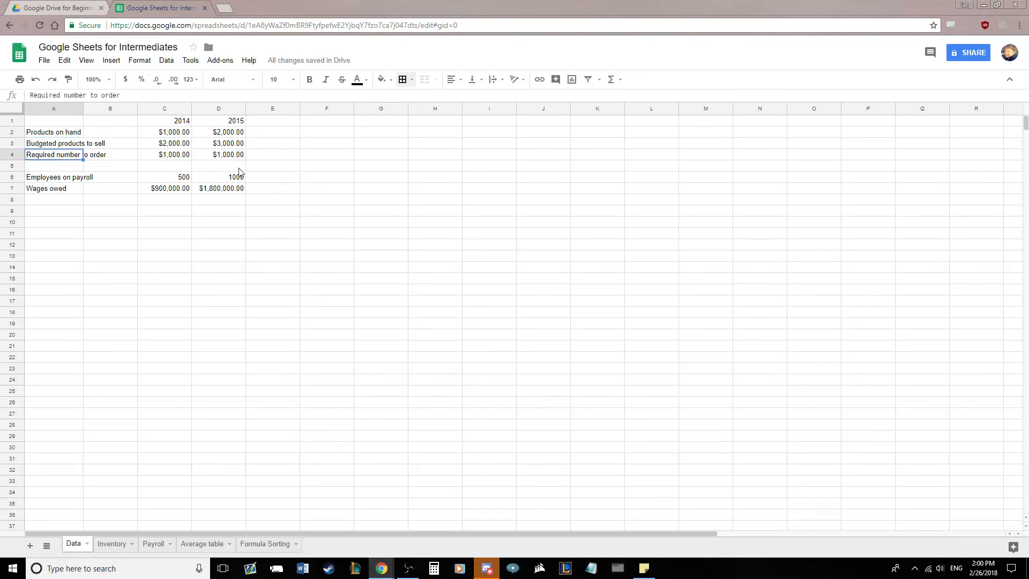
pyautogui.click(290, 161)
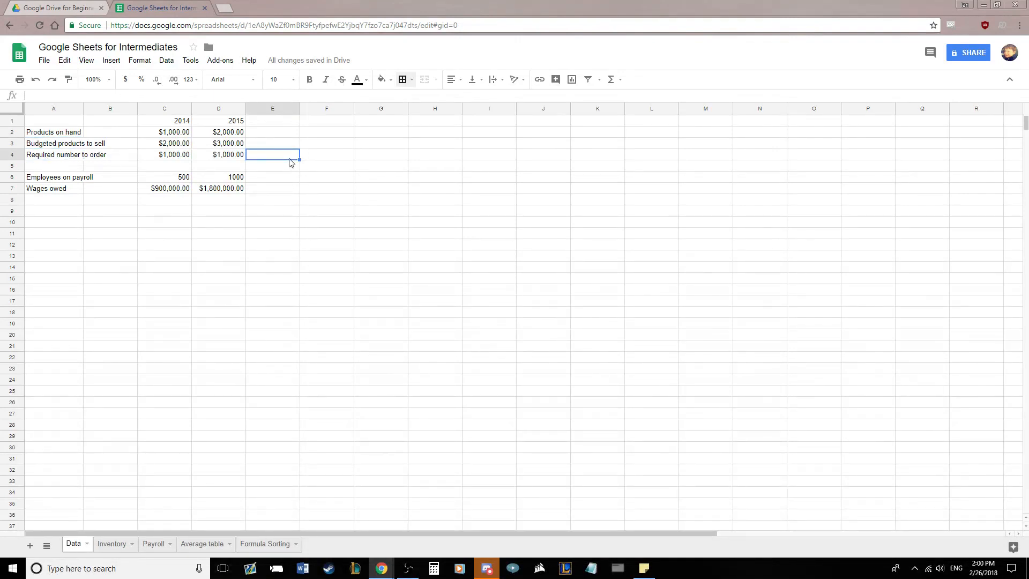
# Inspect the 2014 and 2015 headers and the contents of the three product rows in columns C and D
pyautogui.click(168, 124)
pyautogui.click(228, 124)
pyautogui.click(168, 124)
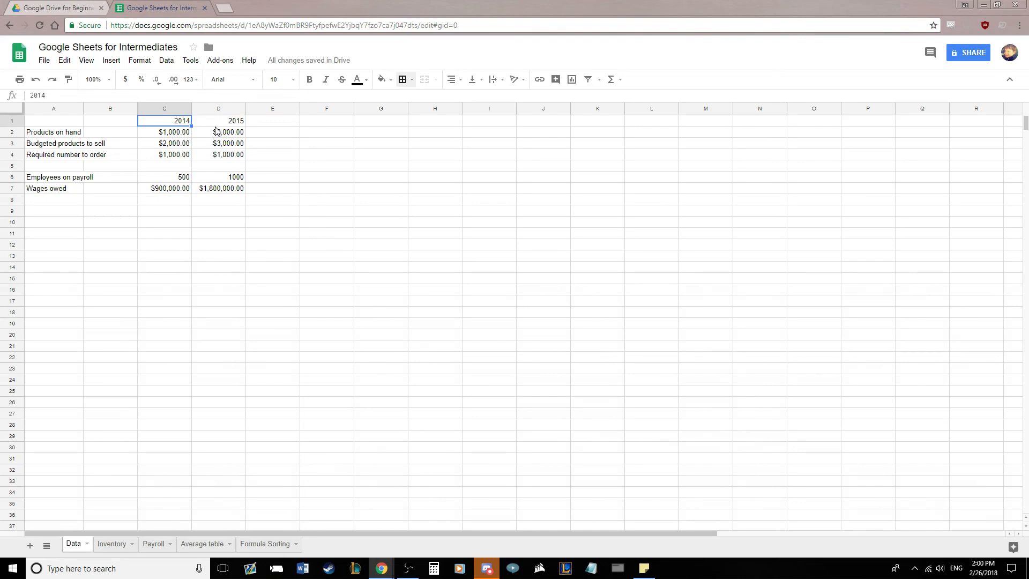
pyautogui.click(214, 126)
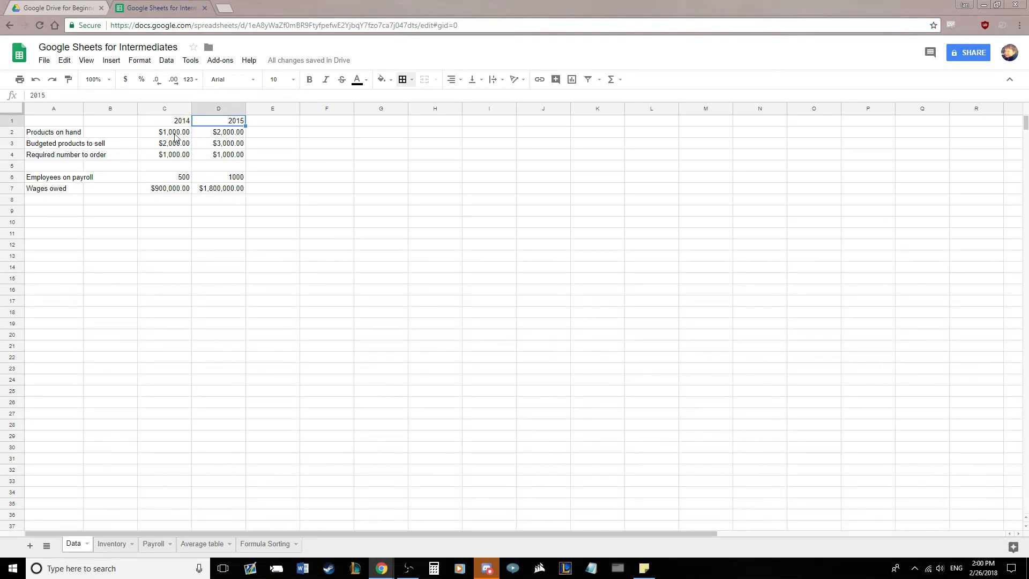
pyautogui.click(175, 136)
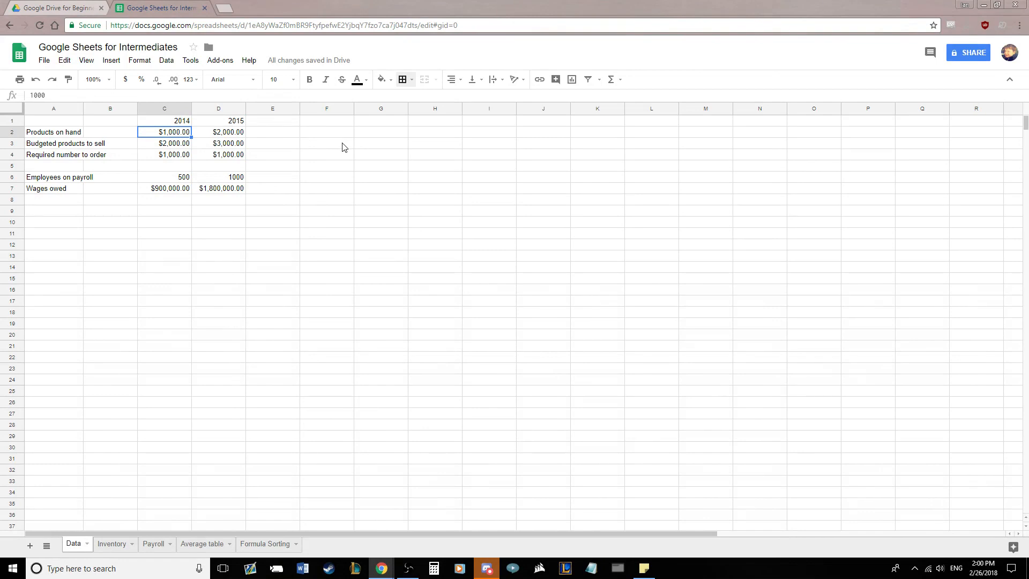
pyautogui.click(172, 144)
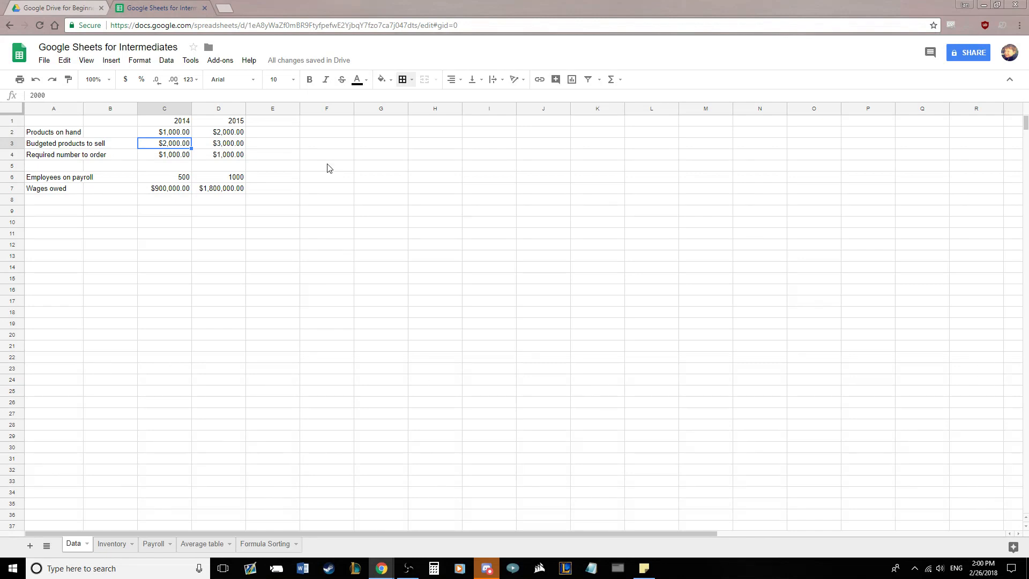
pyautogui.click(180, 154)
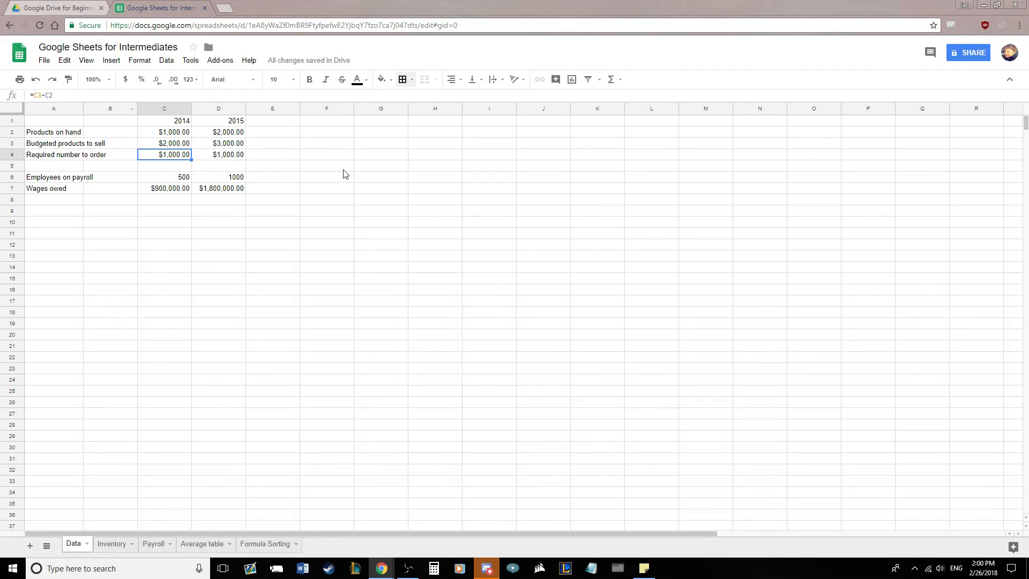
pyautogui.click(309, 161)
pyautogui.click(229, 134)
pyautogui.click(229, 146)
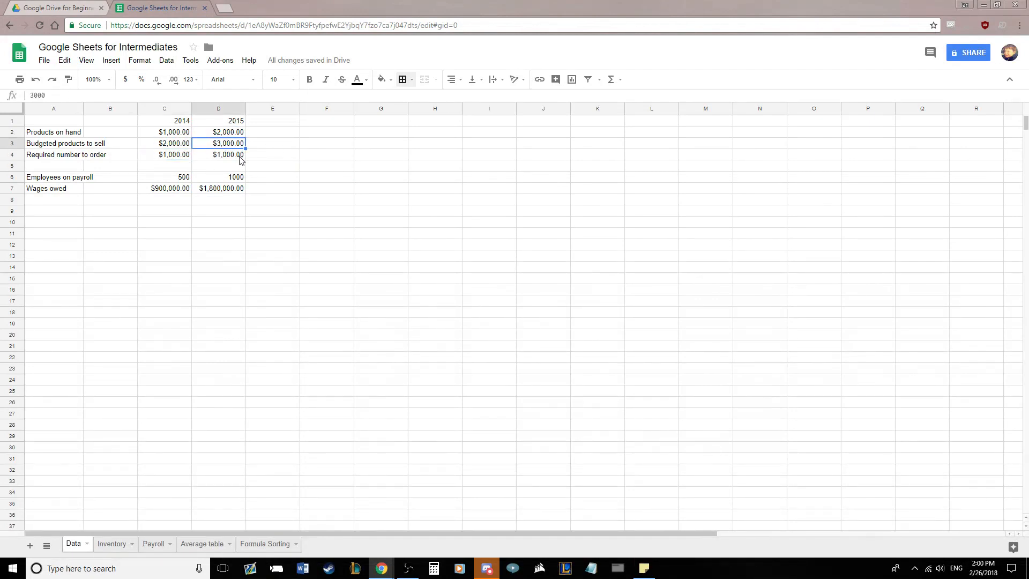
pyautogui.click(231, 155)
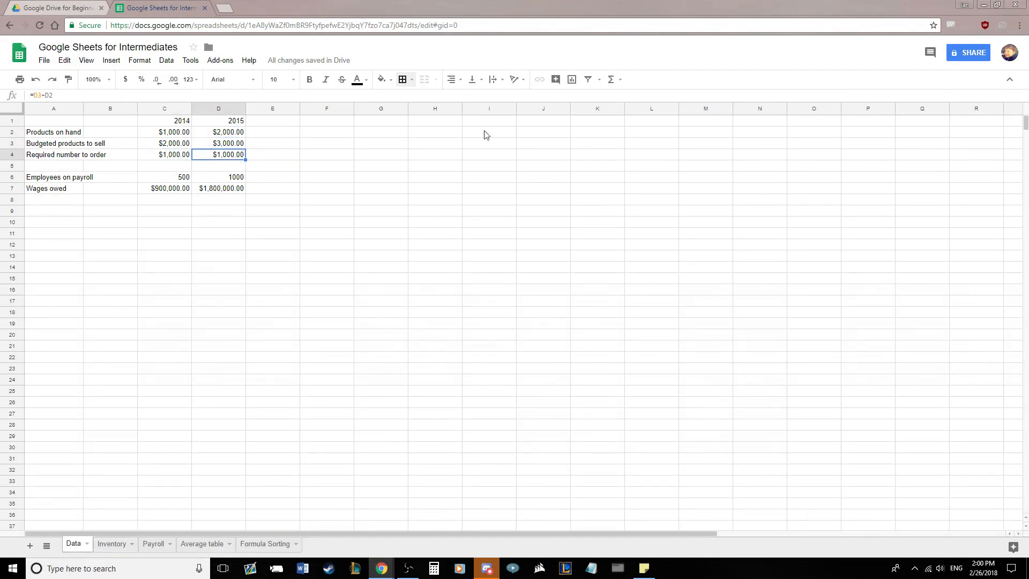
pyautogui.click(295, 170)
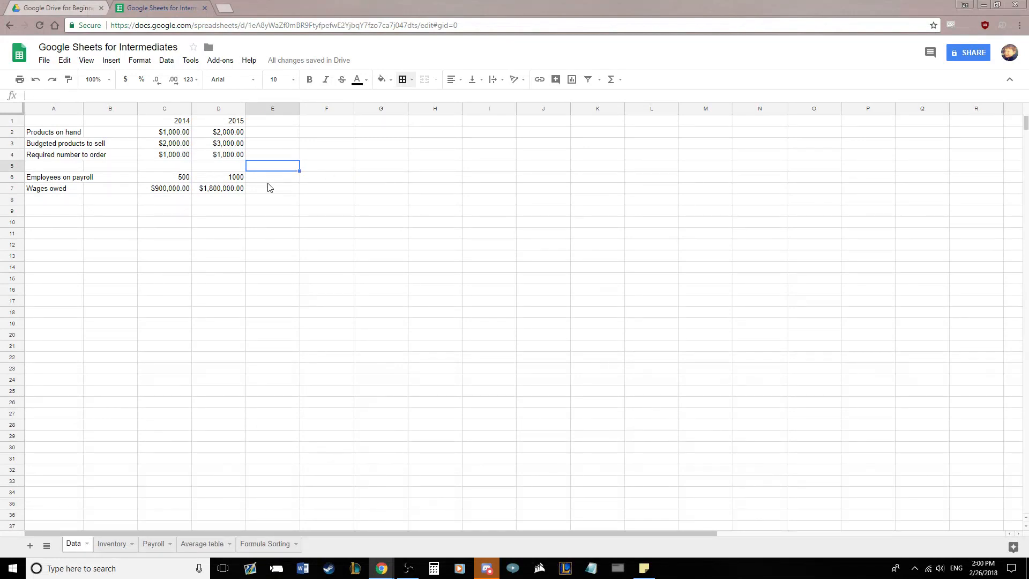
# Inspect the 2014 and 2015 entries for employees on payroll and wages owed in C6:D7
pyautogui.click(157, 180)
pyautogui.click(209, 181)
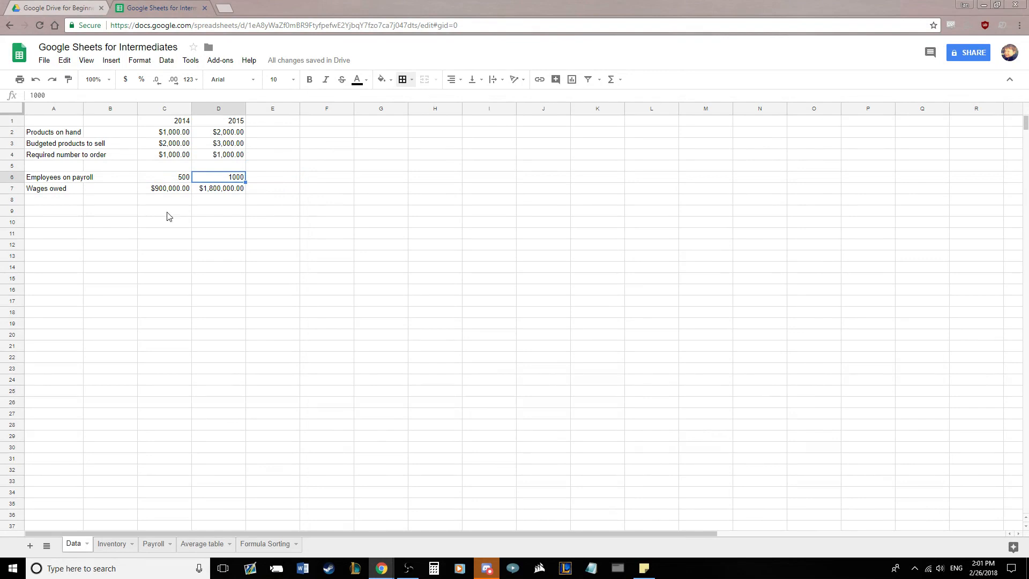
pyautogui.click(161, 190)
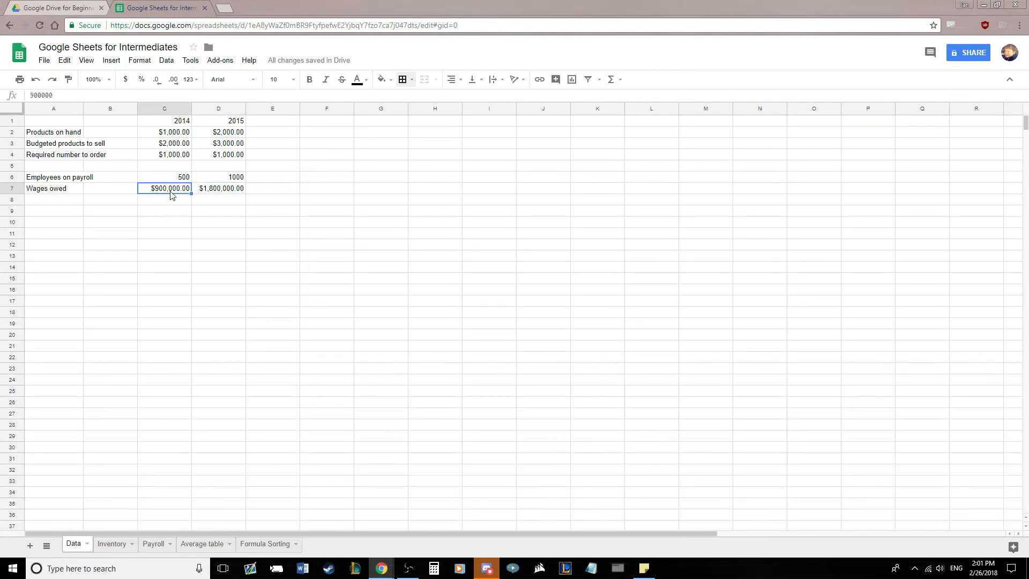
pyautogui.click(217, 191)
pyautogui.click(287, 196)
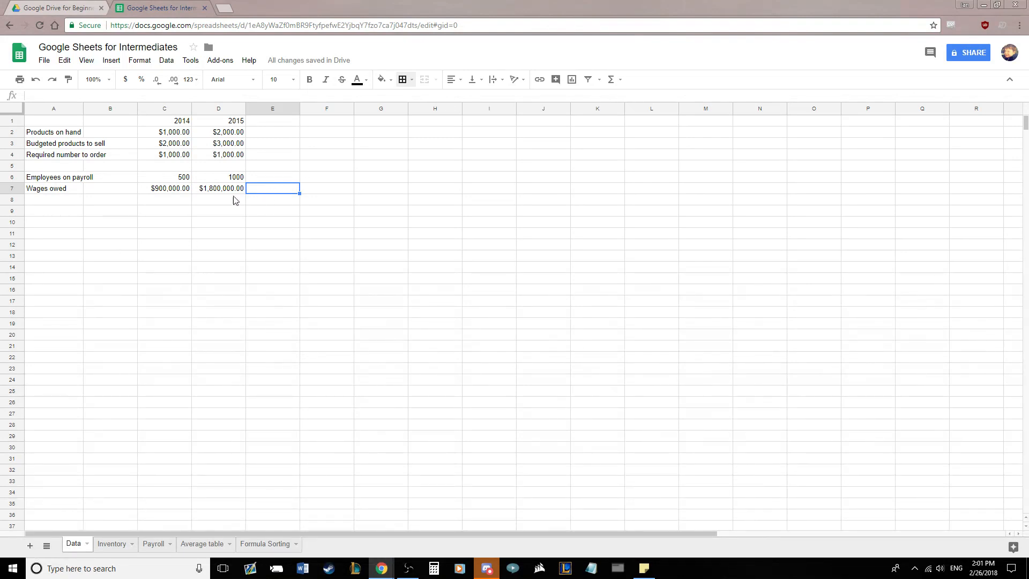
# Compare the required-number-to-order formulas in C4 and D4 with the product values above them
pyautogui.click(176, 155)
pyautogui.click(213, 155)
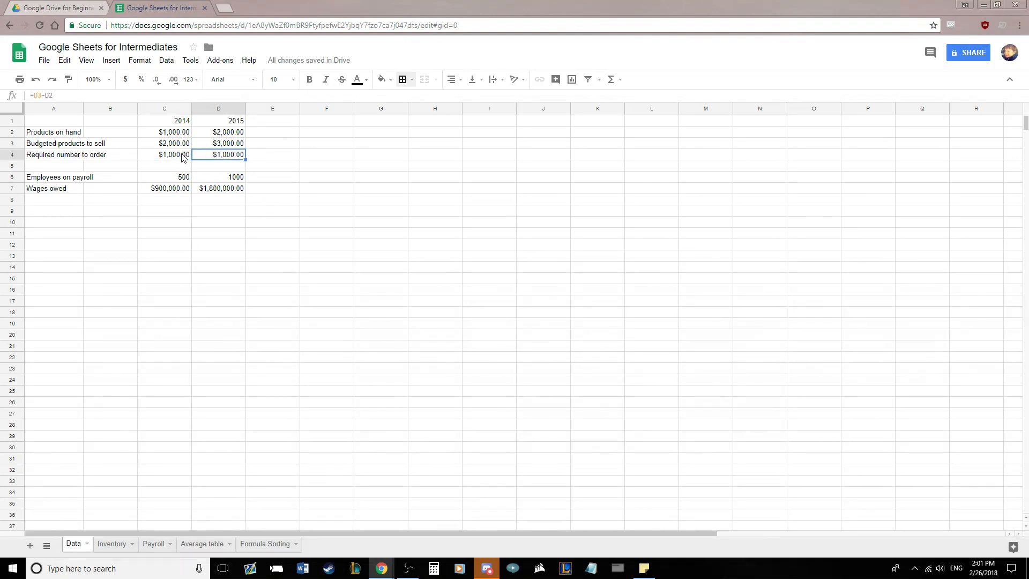
pyautogui.click(181, 155)
pyautogui.click(225, 156)
pyautogui.click(178, 157)
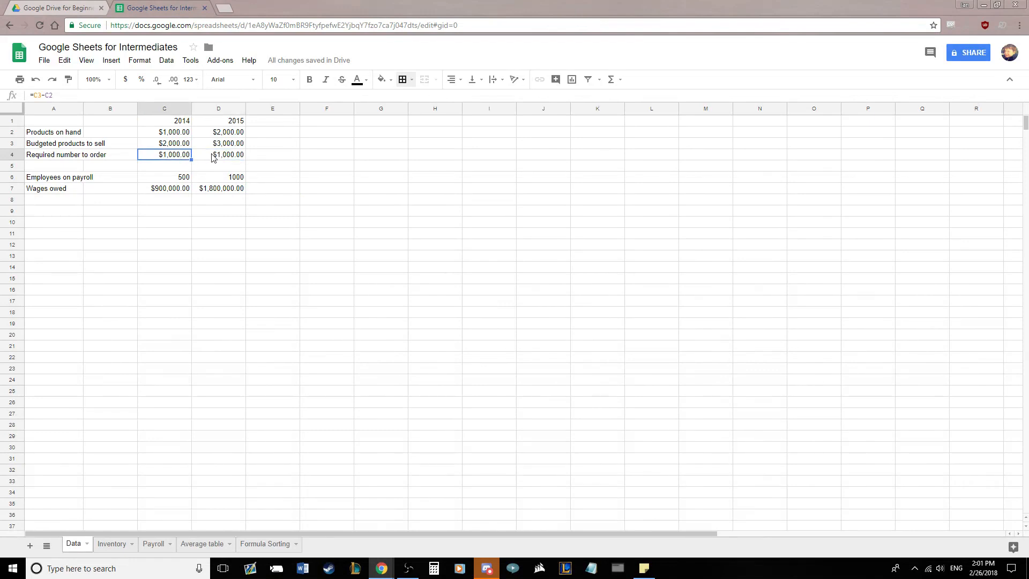
pyautogui.click(215, 157)
pyautogui.click(169, 143)
pyautogui.click(217, 133)
pyautogui.click(217, 144)
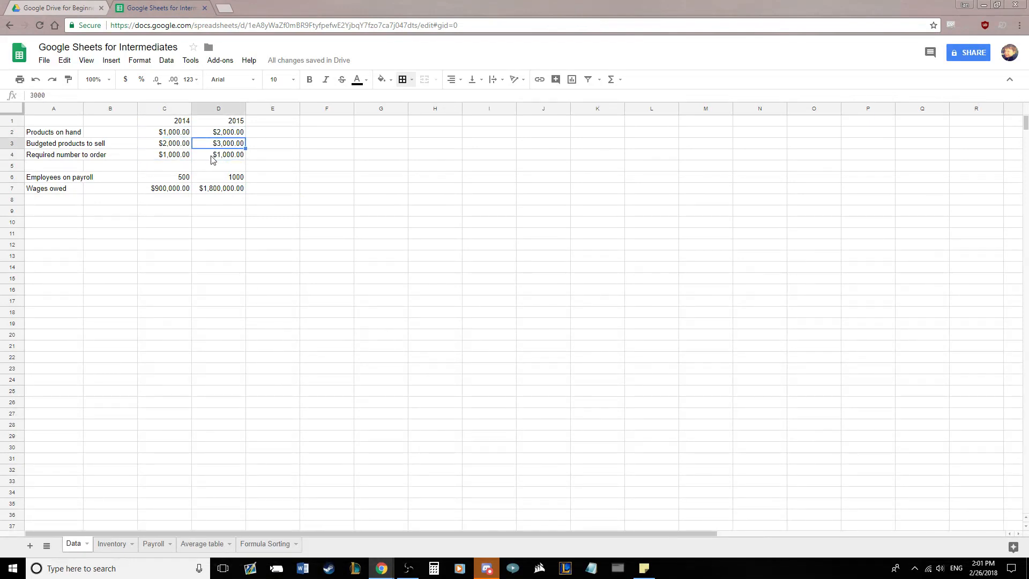
pyautogui.click(168, 156)
pyautogui.click(216, 156)
pyautogui.click(183, 156)
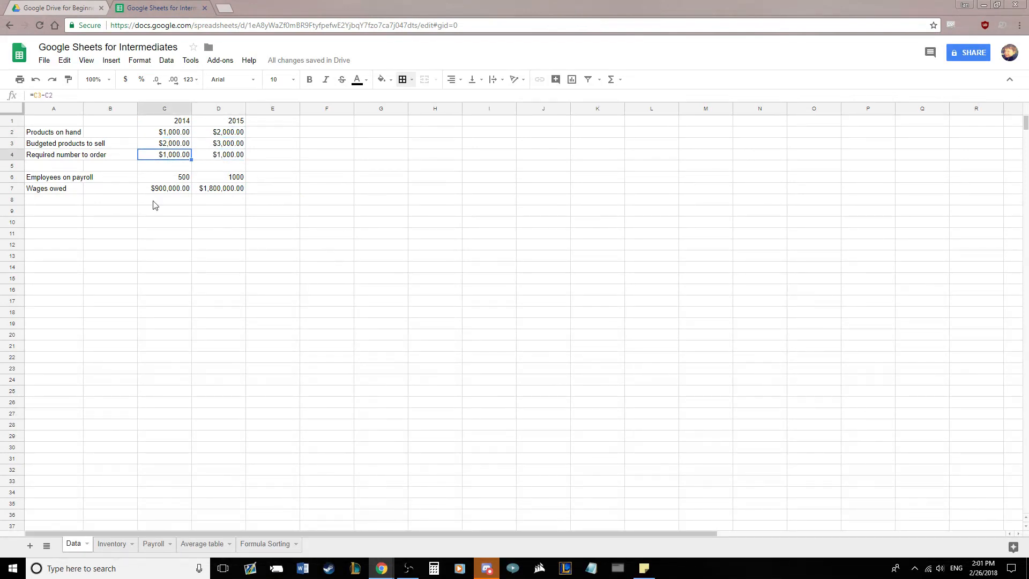
pyautogui.click(228, 225)
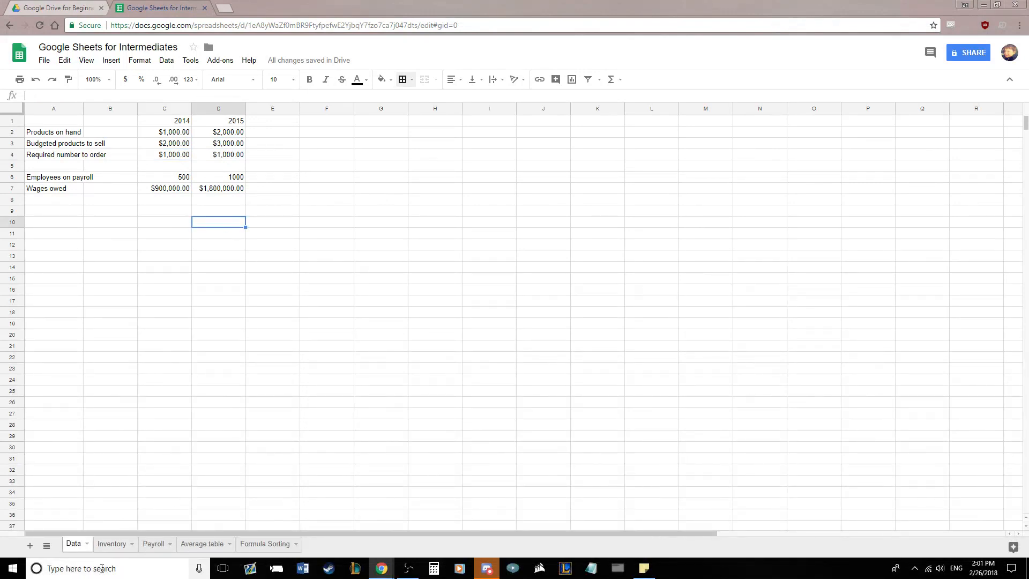
# Compare the Inventory sheet's table layout with the source figures in C2:D4 of the Data sheet
pyautogui.click(112, 554)
pyautogui.click(220, 247)
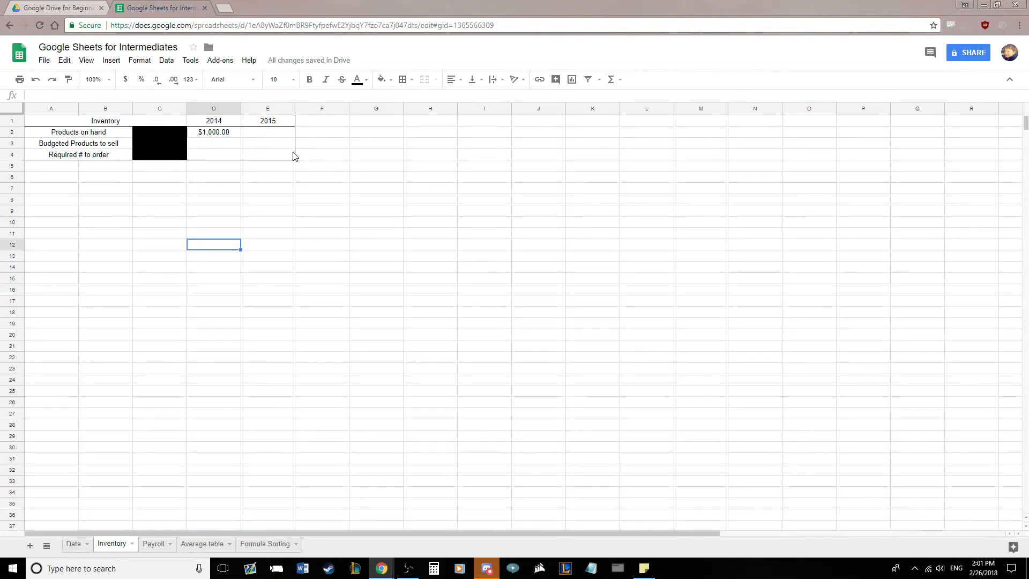
pyautogui.moveTo(83, 135); pyautogui.dragTo(75, 160)
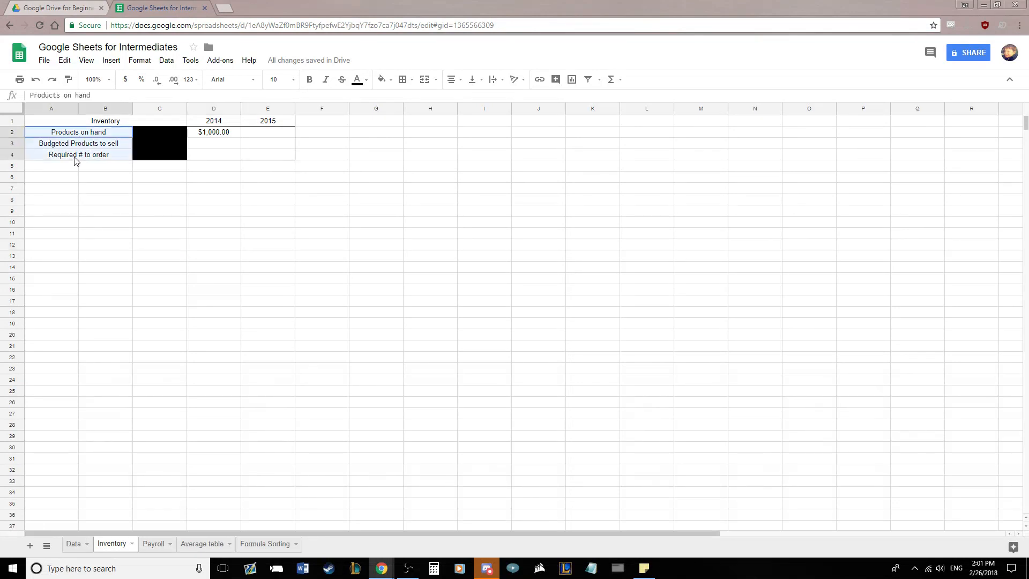
pyautogui.click(170, 176)
pyautogui.click(74, 543)
pyautogui.click(122, 546)
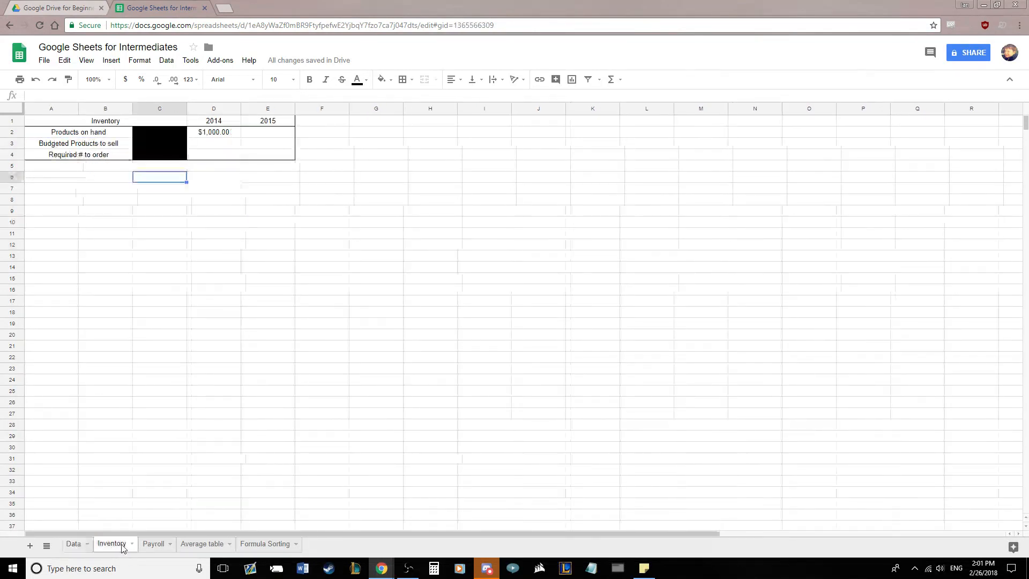
pyautogui.click(78, 548)
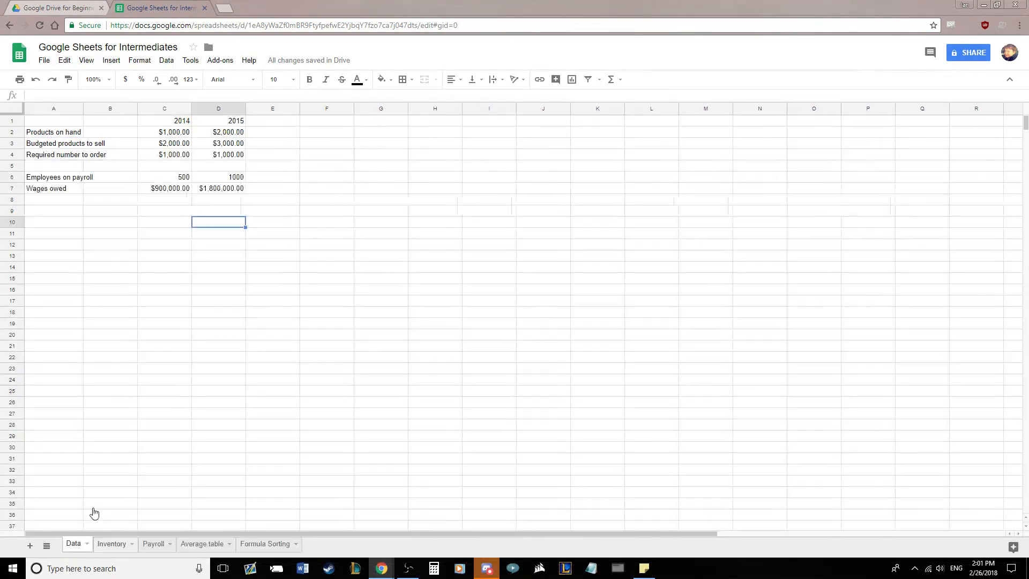
pyautogui.moveTo(165, 131); pyautogui.dragTo(229, 161)
pyautogui.click(351, 164)
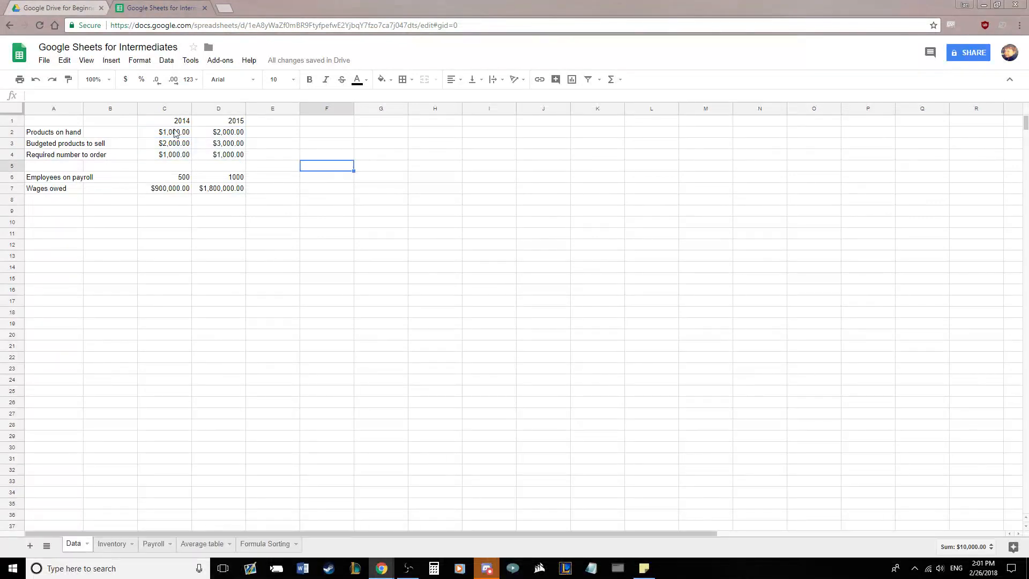
pyautogui.moveTo(169, 134); pyautogui.dragTo(228, 156)
pyautogui.click(294, 169)
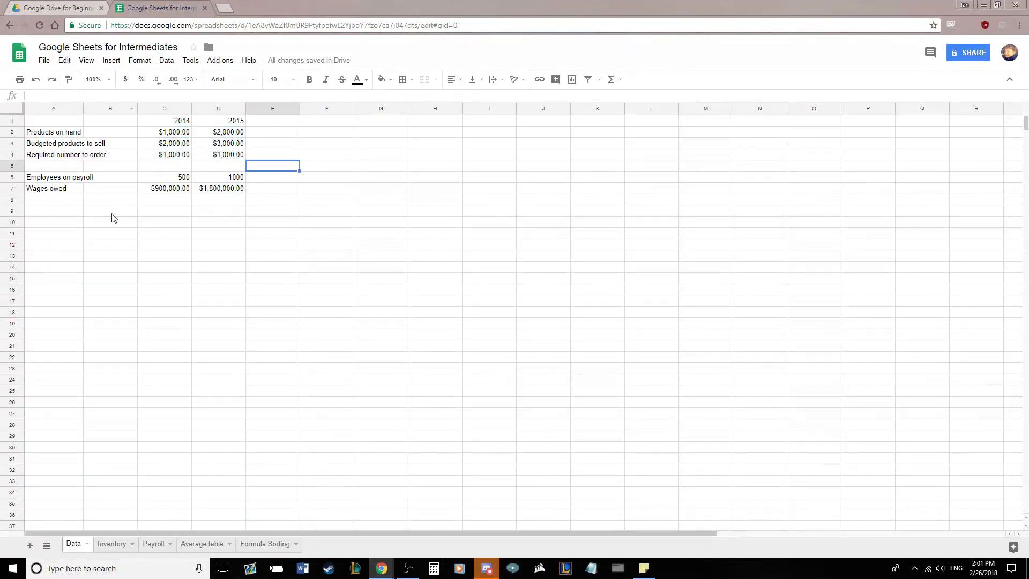
pyautogui.click(99, 548)
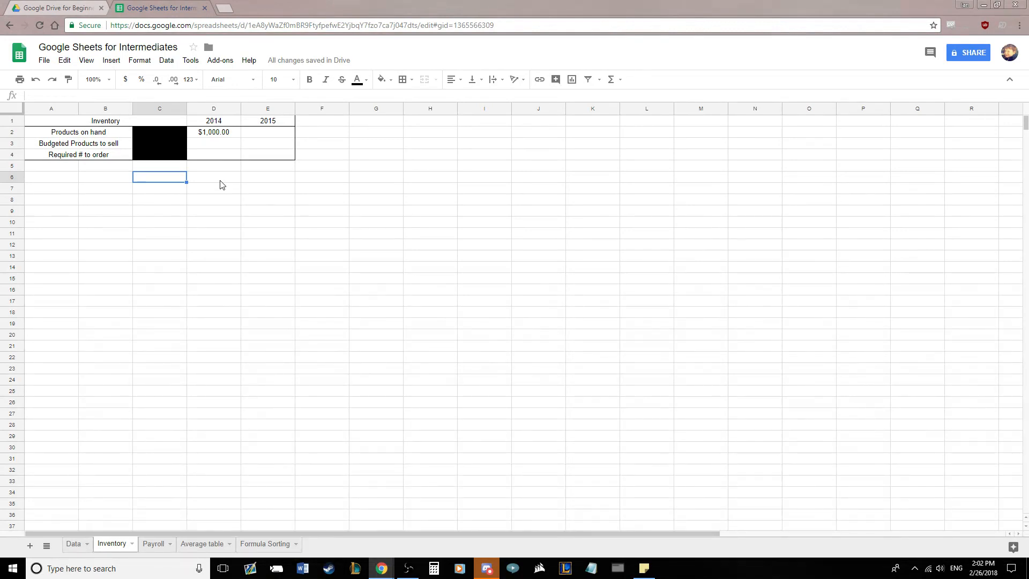
# Review the Data sheet's required-number-to-order formula in C4 and the cells C2 and C3 it refers to
pyautogui.click(69, 544)
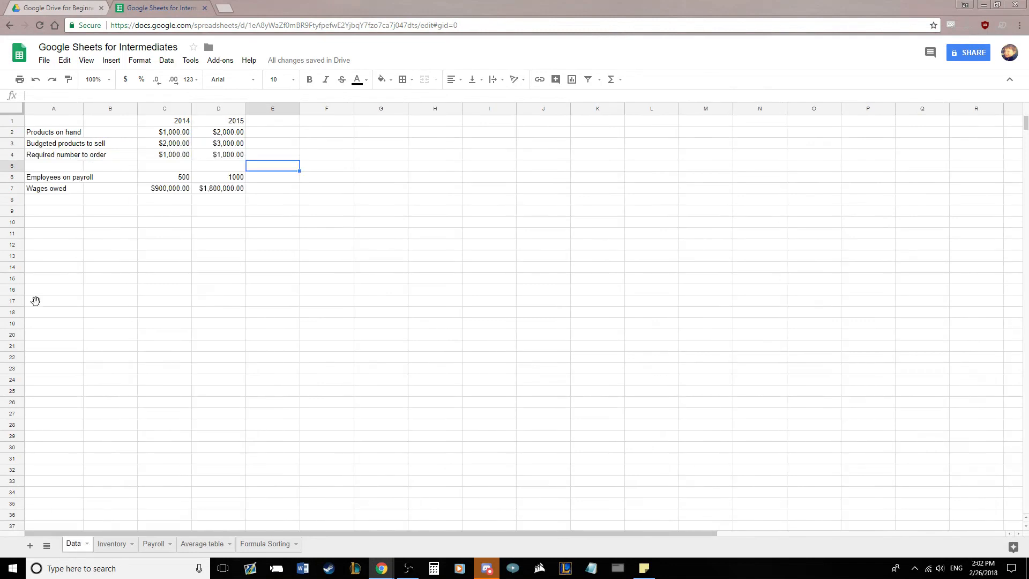
pyautogui.click(171, 156)
pyautogui.click(215, 157)
pyautogui.click(172, 157)
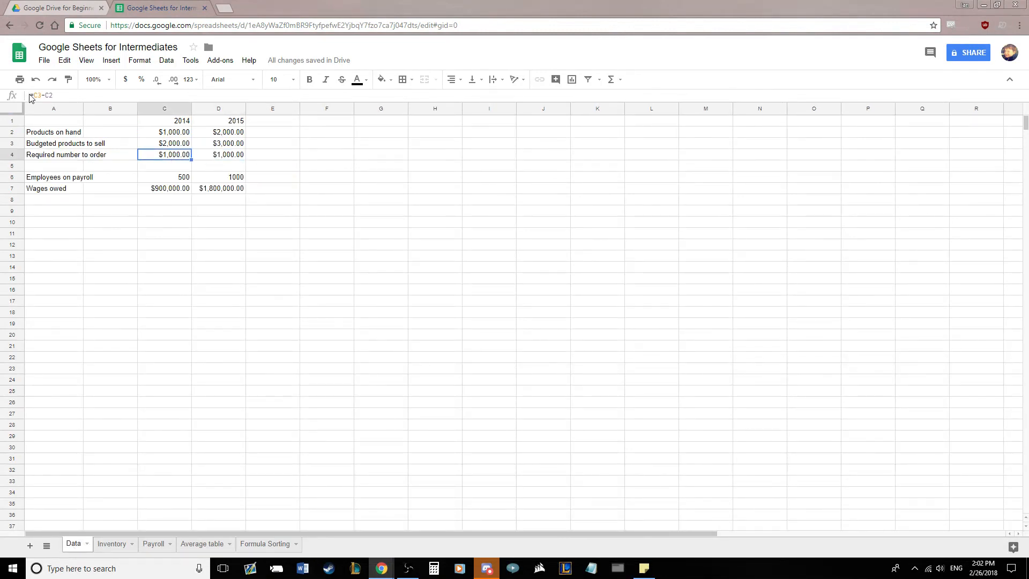
pyautogui.click(154, 135)
pyautogui.click(156, 143)
pyautogui.click(152, 135)
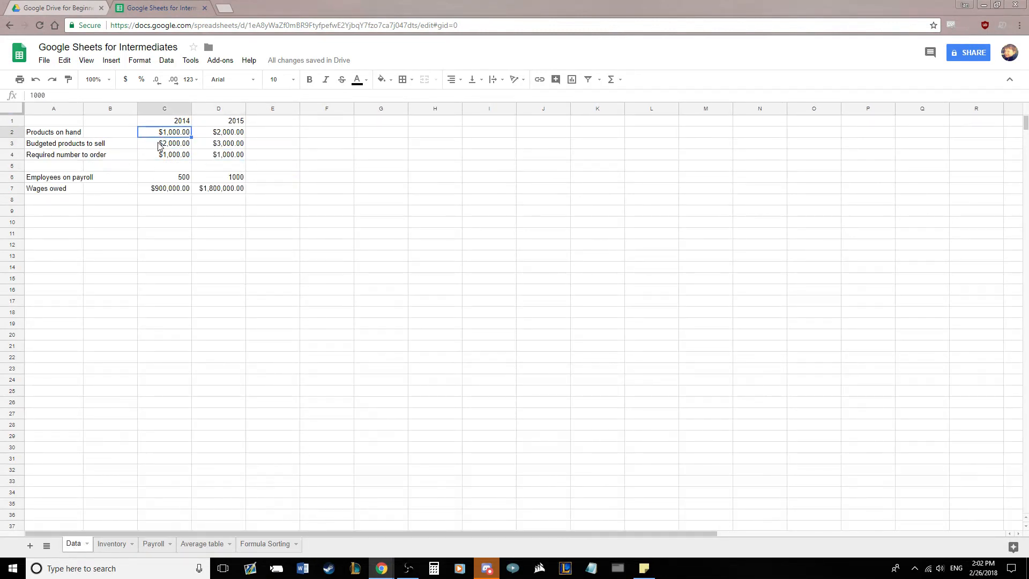
pyautogui.click(158, 144)
pyautogui.click(163, 155)
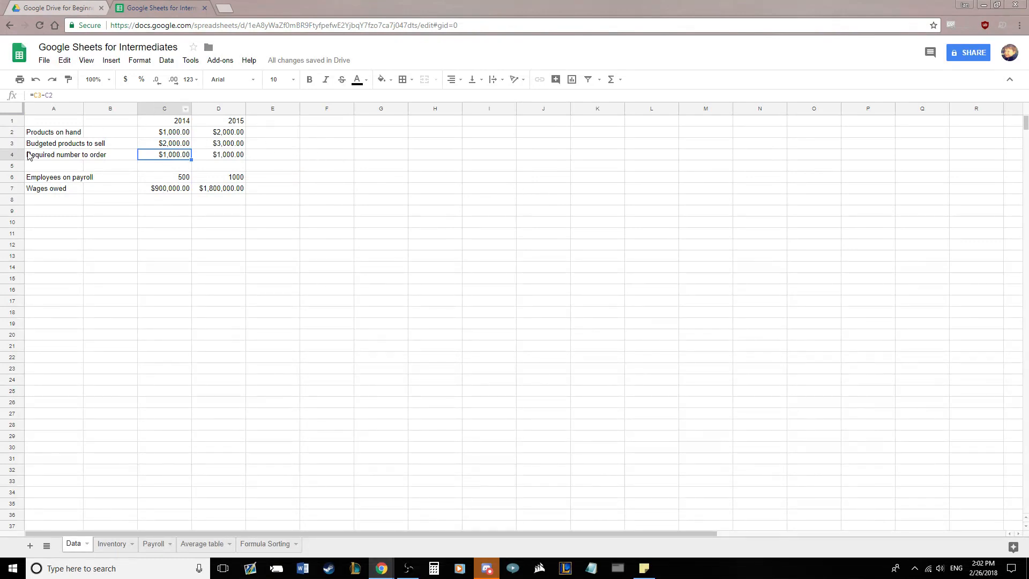
# Enter the formula =C4 in cell G5 of the Data sheet to reference the 2014 required number to order
pyautogui.click(369, 169)
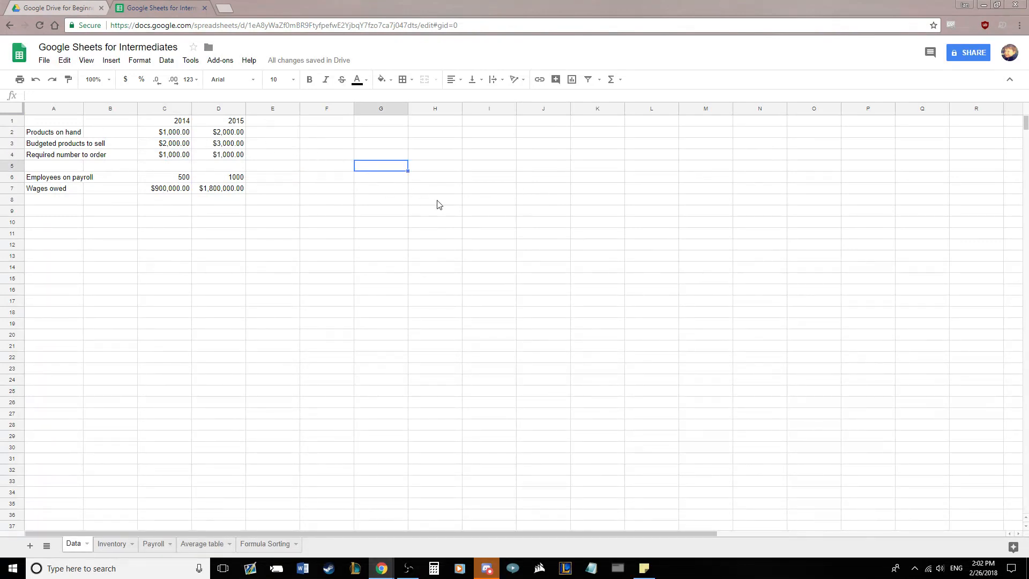
pyautogui.write('=C4')
pyautogui.press('Return')
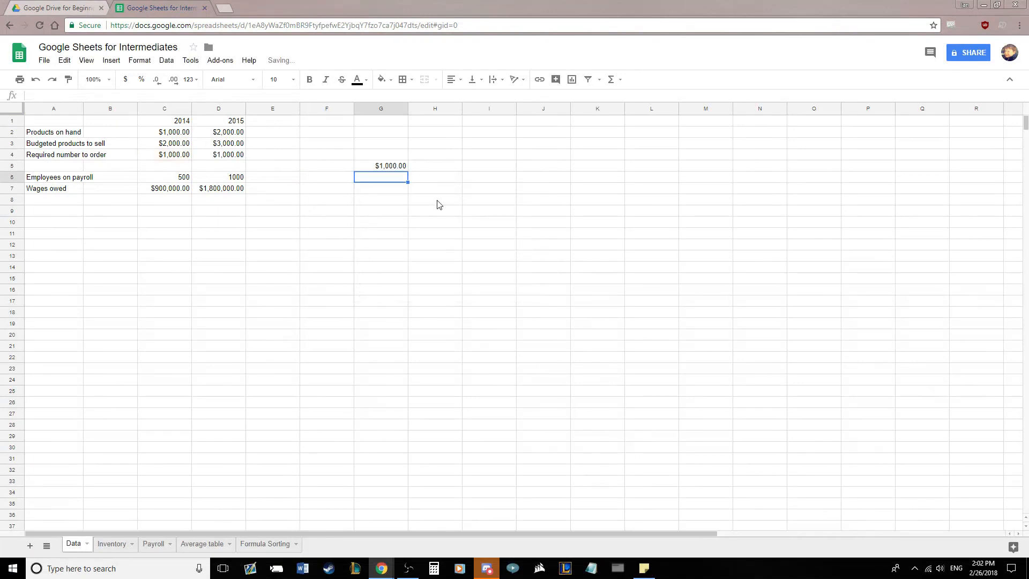
# Change the reference formula in G5 of the Data sheet to =C3, the 2014 budgeted products to sell
pyautogui.click(391, 165)
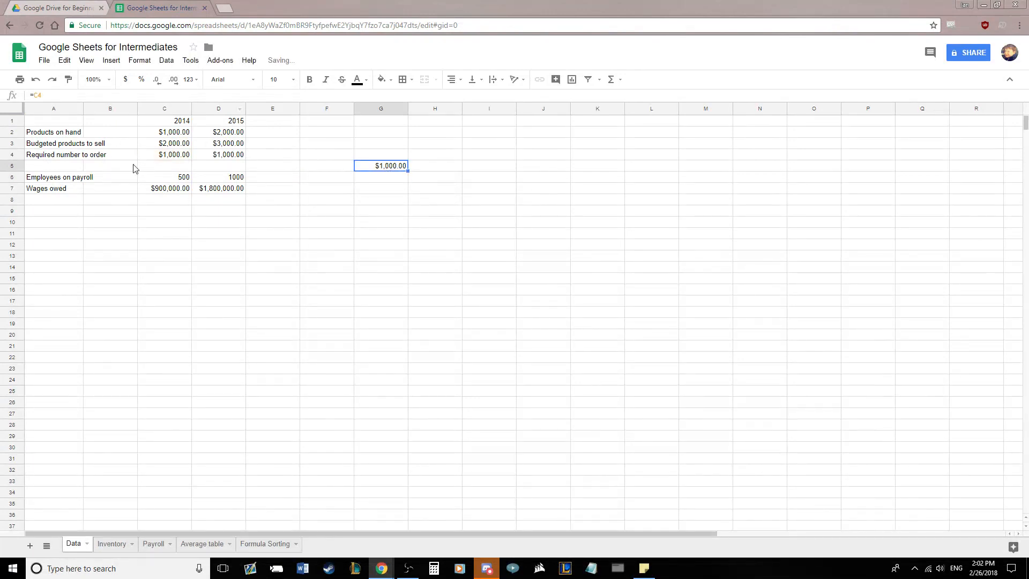
pyautogui.click(159, 156)
pyautogui.click(366, 169)
pyautogui.press('F2')
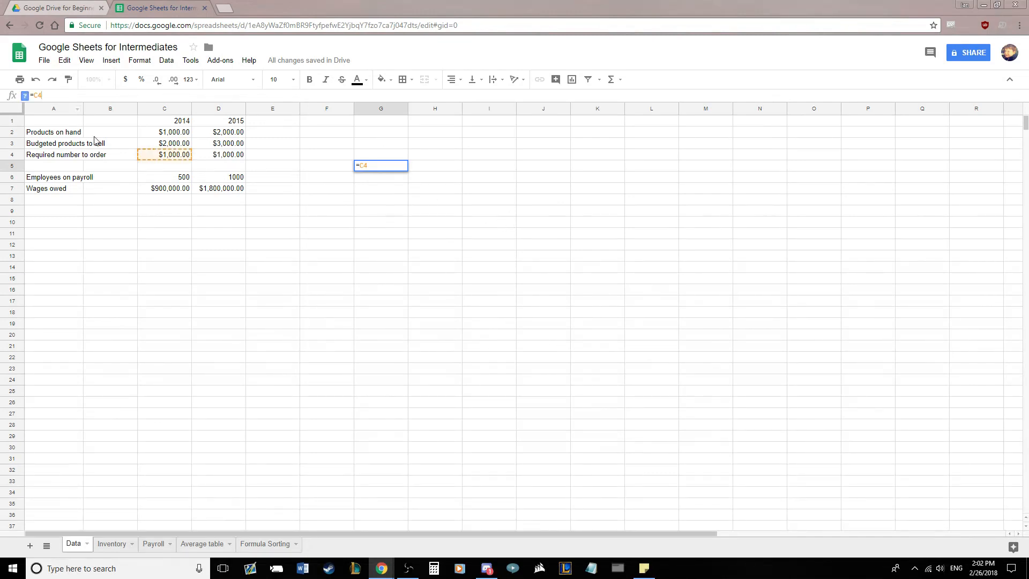
pyautogui.click(166, 143)
pyautogui.press('Return')
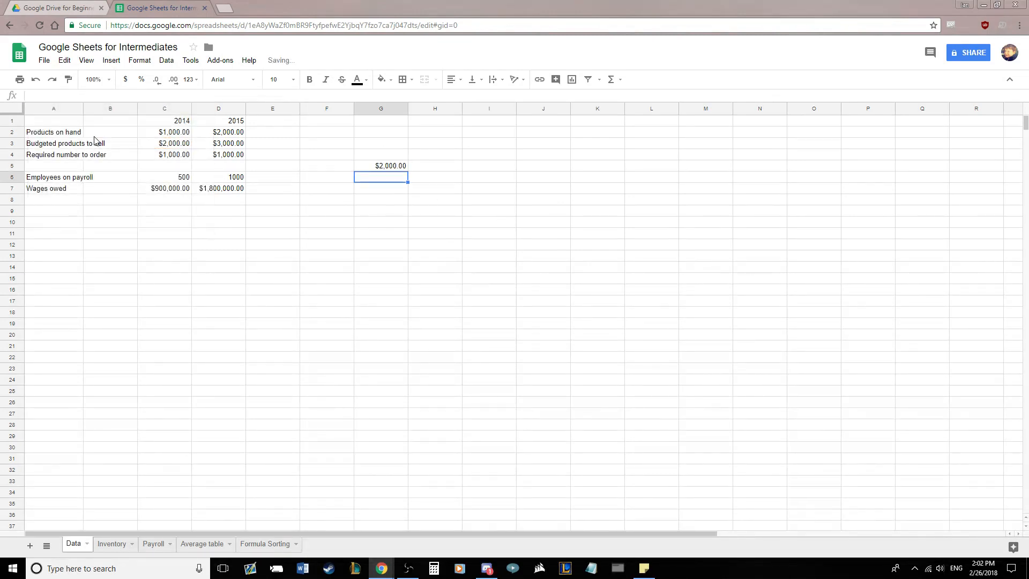
# Set the 2014 budgeted products to sell in C3 to 2500 and check the linked cell G5
pyautogui.click(171, 143)
pyautogui.click(48, 95)
pyautogui.moveTo(47, 95); pyautogui.dragTo(34, 95)
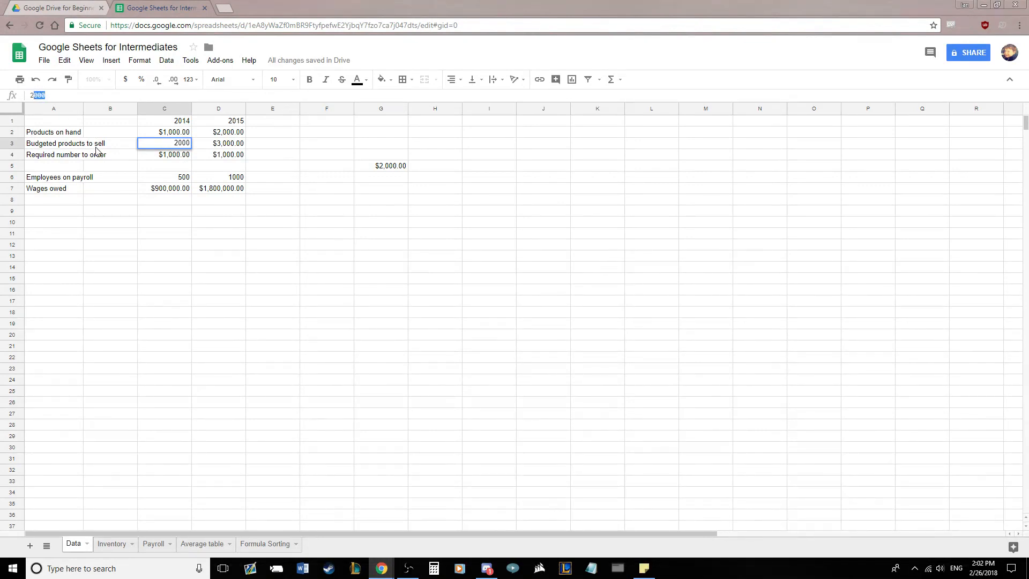
pyautogui.write('500')
pyautogui.press('Return')
pyautogui.click(379, 164)
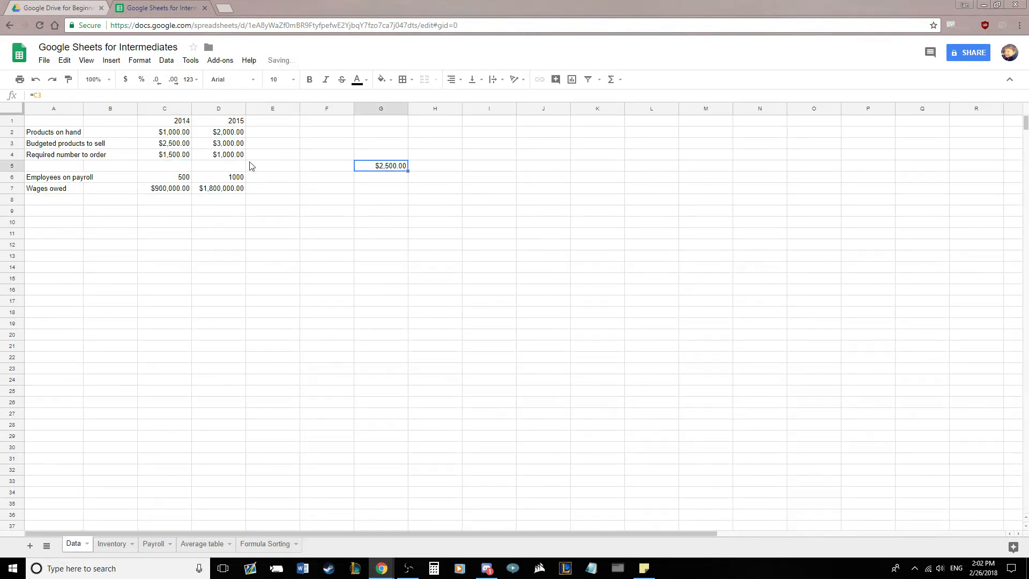
# Set the 2014 budgeted products to sell in C3 to 2000 and clear the test formula from G5
pyautogui.click(185, 143)
pyautogui.write('2,000')
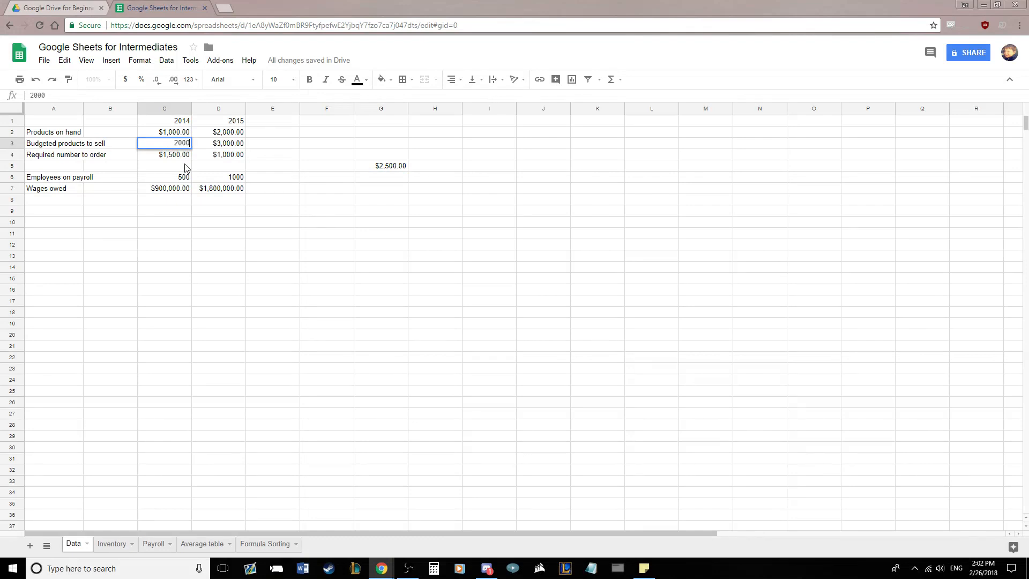
pyautogui.press('Return')
pyautogui.click(400, 169)
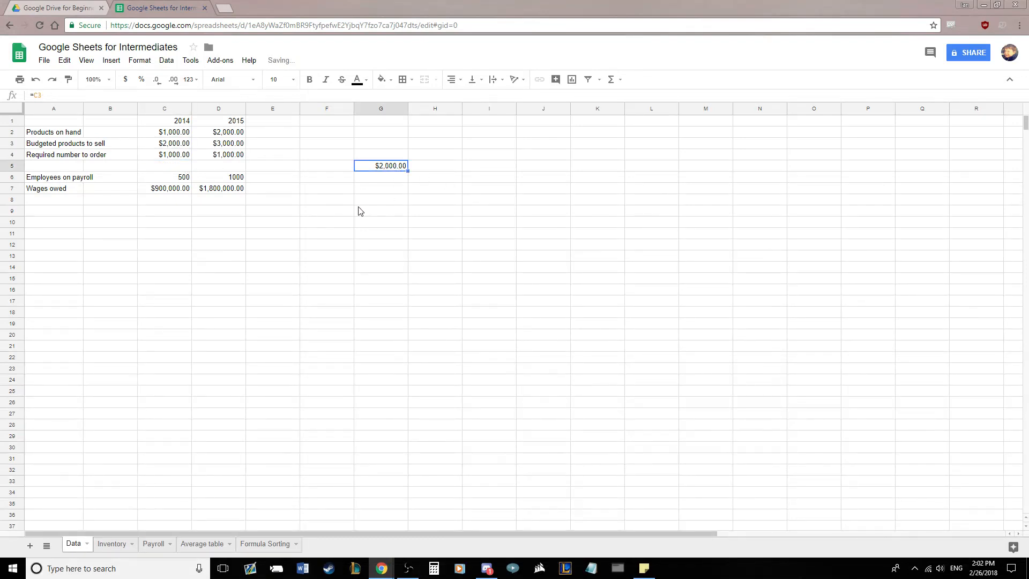
pyautogui.press('Delete')
# Examine the cross-sheet formula behind the 2014 products on hand in D2 of the Inventory sheet
pyautogui.click(114, 544)
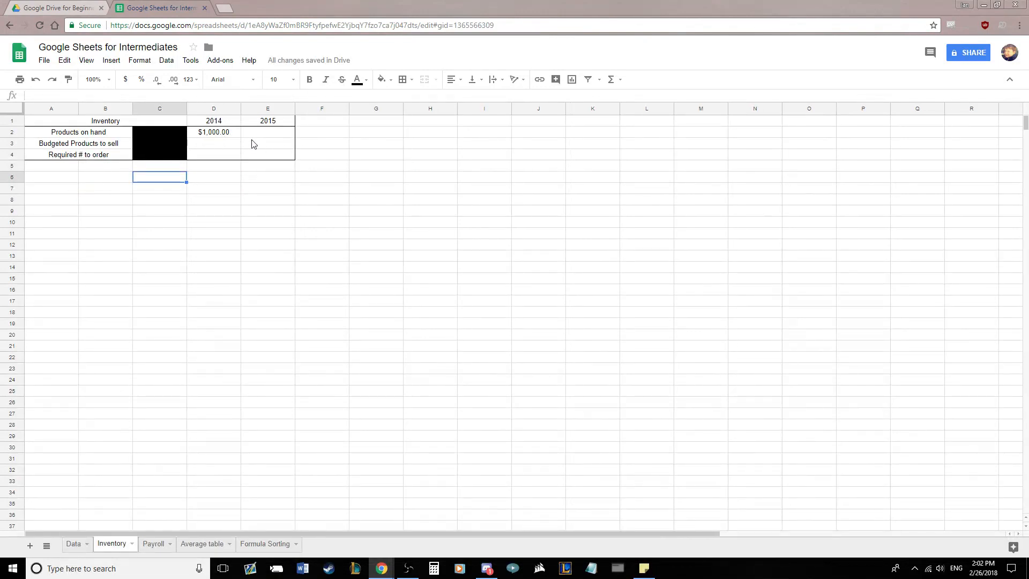
pyautogui.click(207, 137)
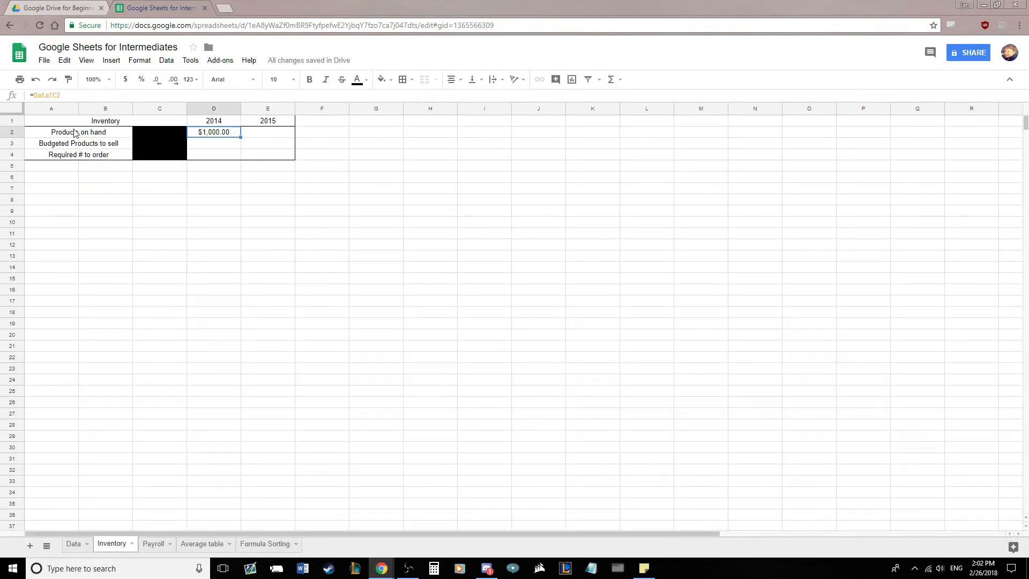
pyautogui.moveTo(31, 97); pyautogui.dragTo(71, 95)
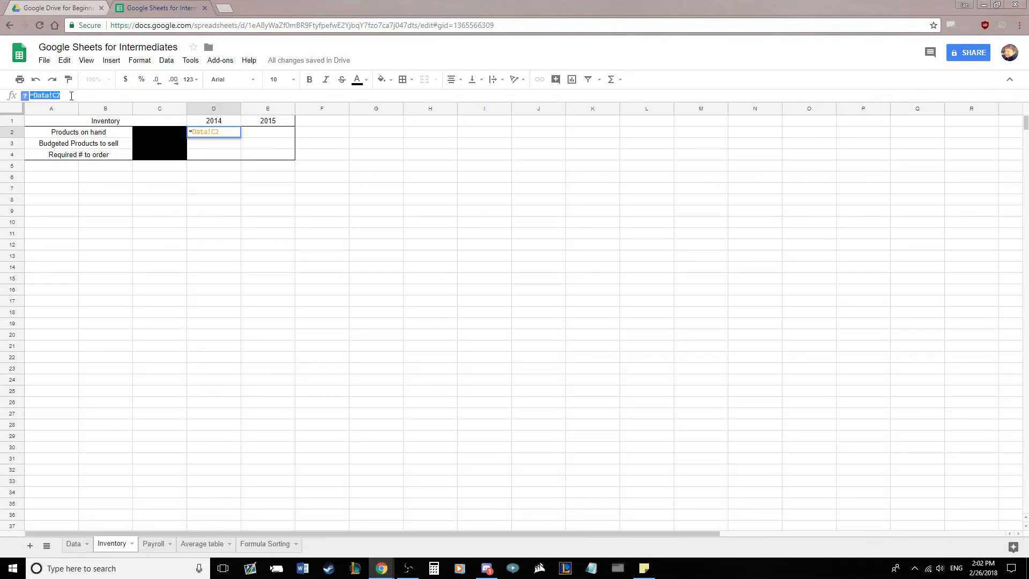
pyautogui.click(314, 147)
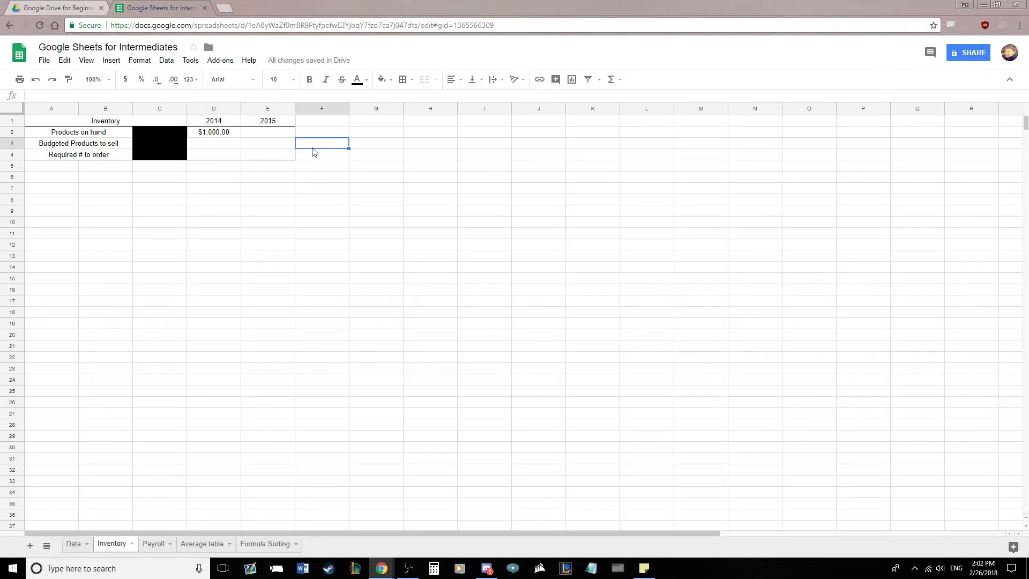
pyautogui.click(232, 133)
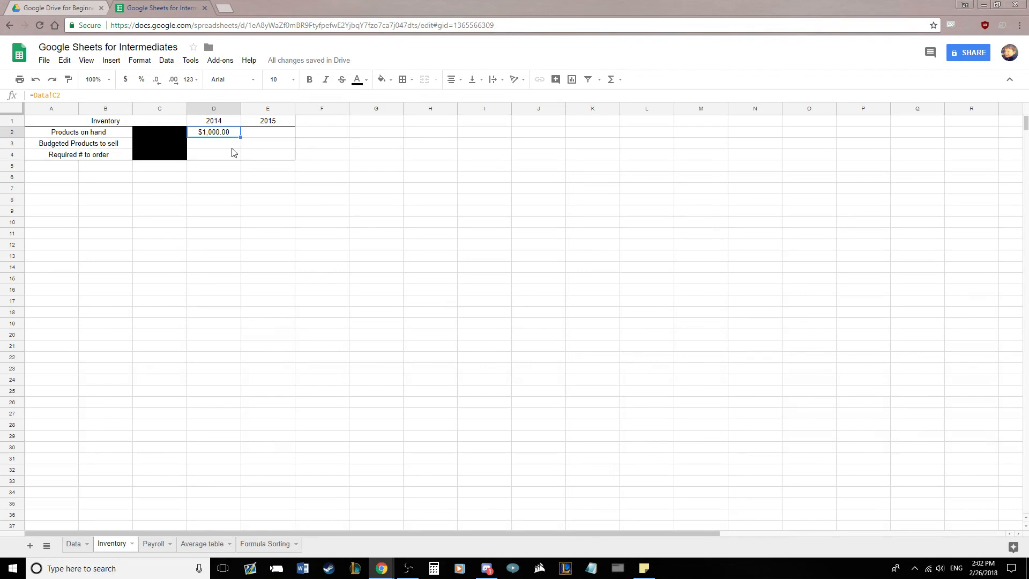
# Try to link the 2015 products on hand in Inventory cell E2 to the Data sheet with the formula =Data!E2
pyautogui.click(257, 134)
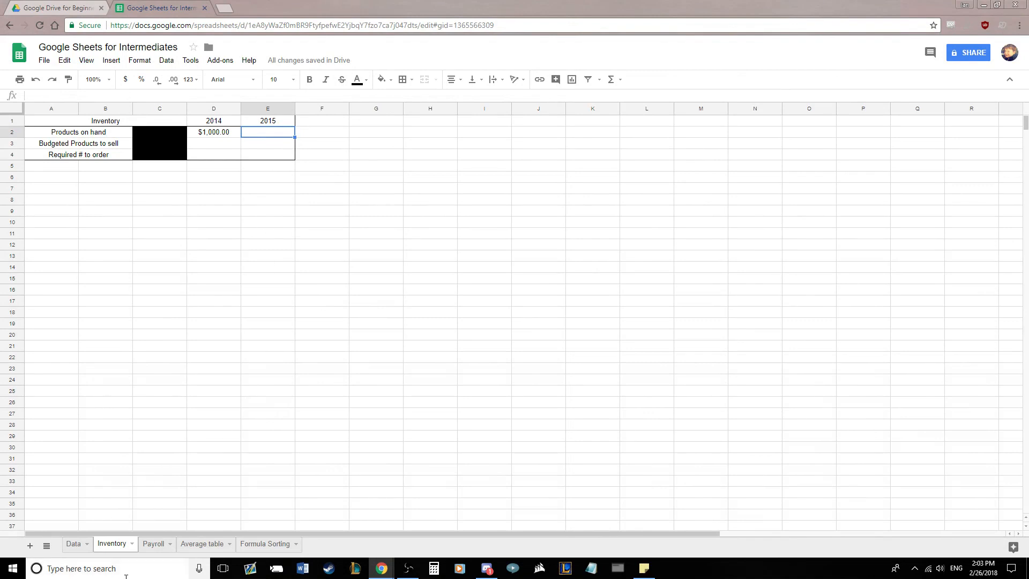
pyautogui.click(80, 545)
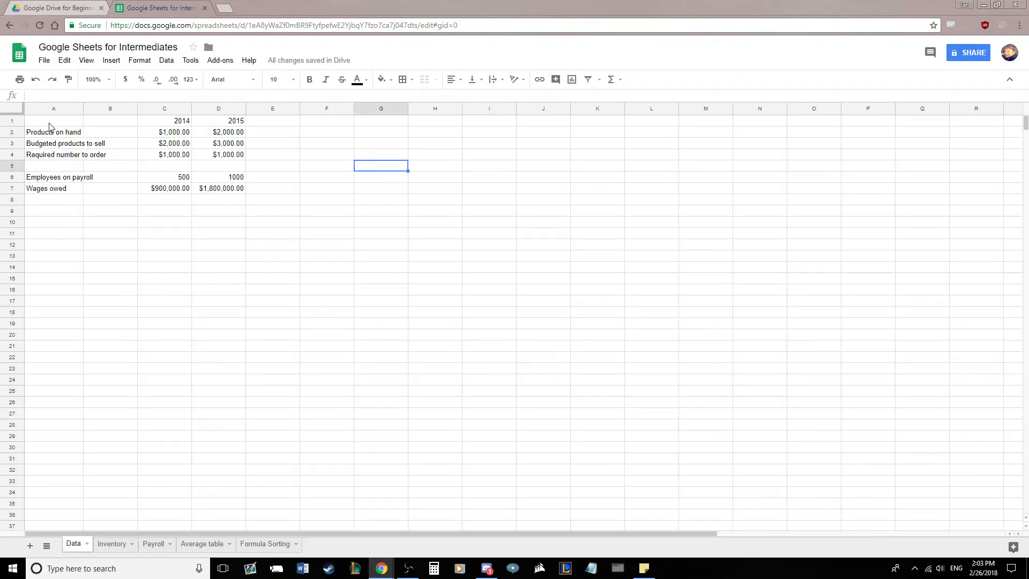
pyautogui.click(220, 108)
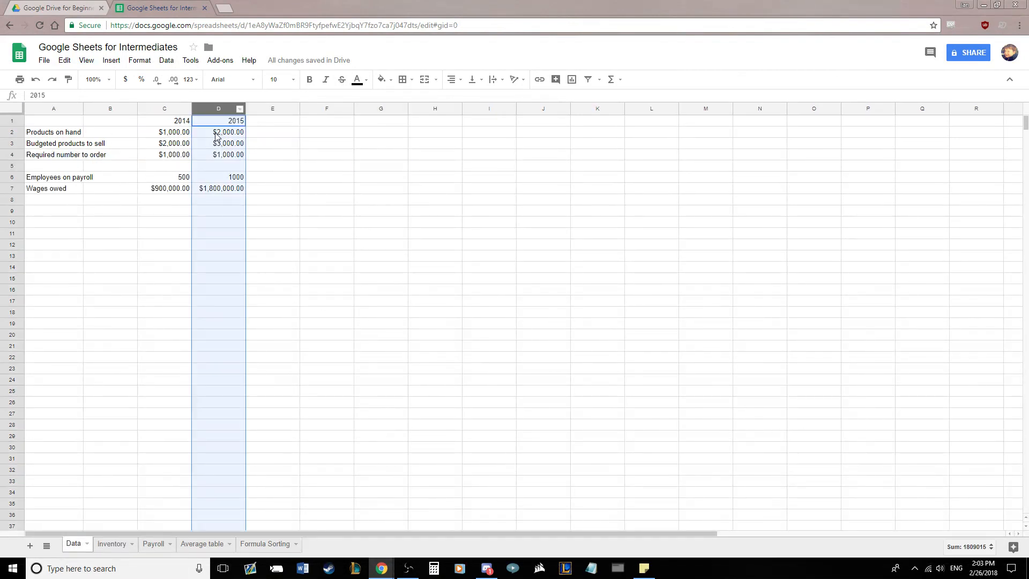
pyautogui.click(216, 135)
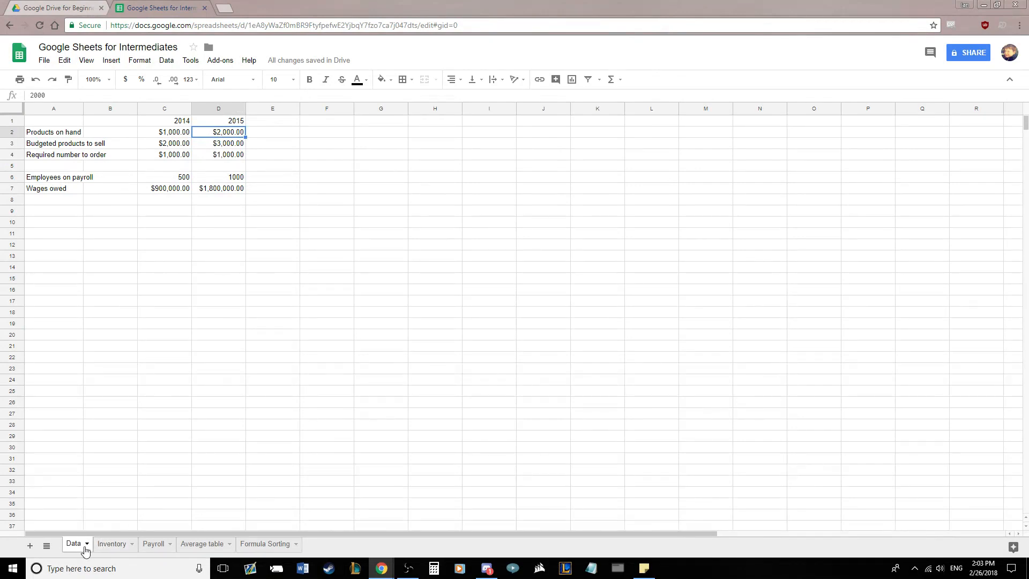
pyautogui.click(115, 547)
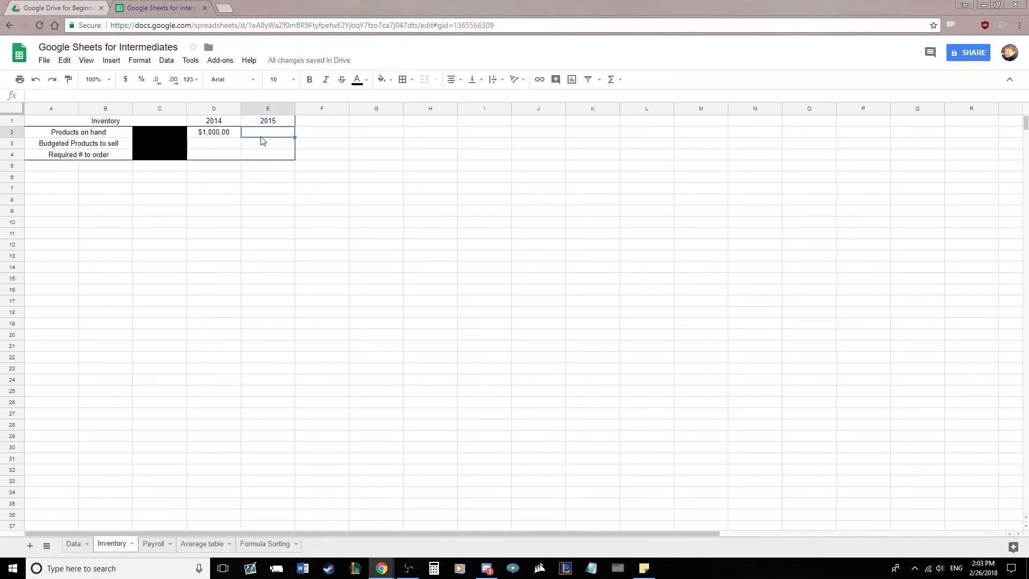
pyautogui.write('=Da')
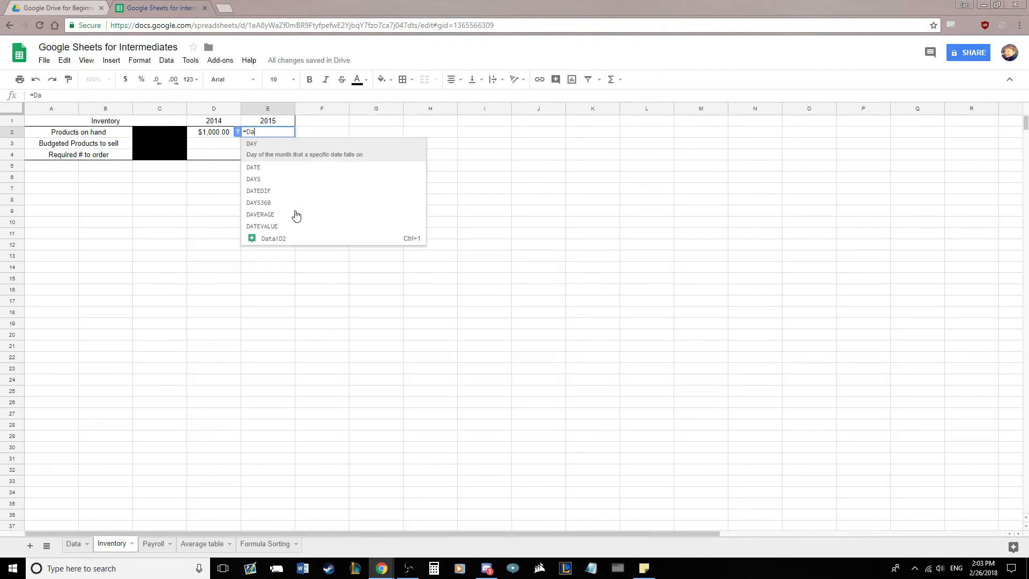
pyautogui.write('ta')
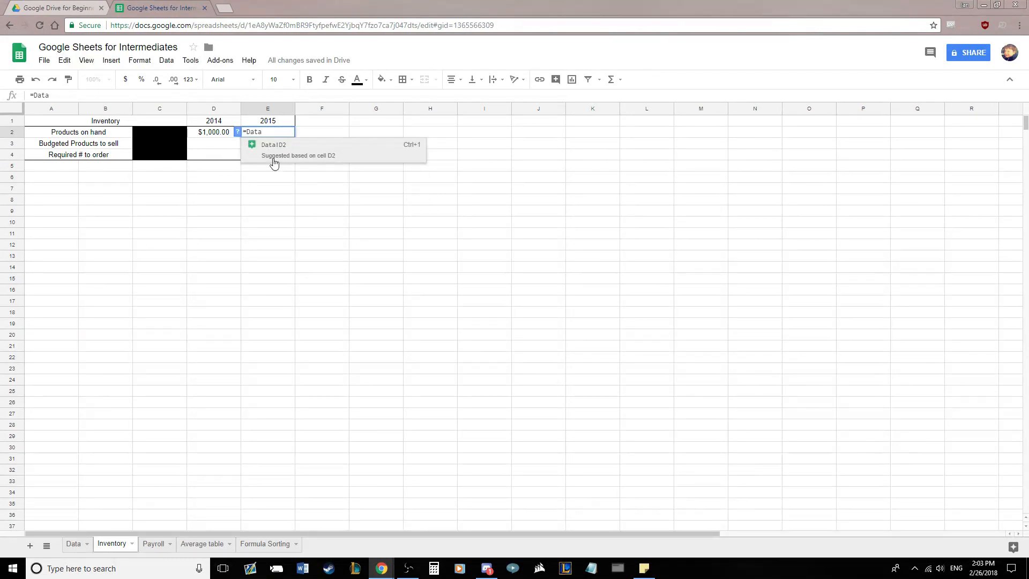
pyautogui.write('!E2')
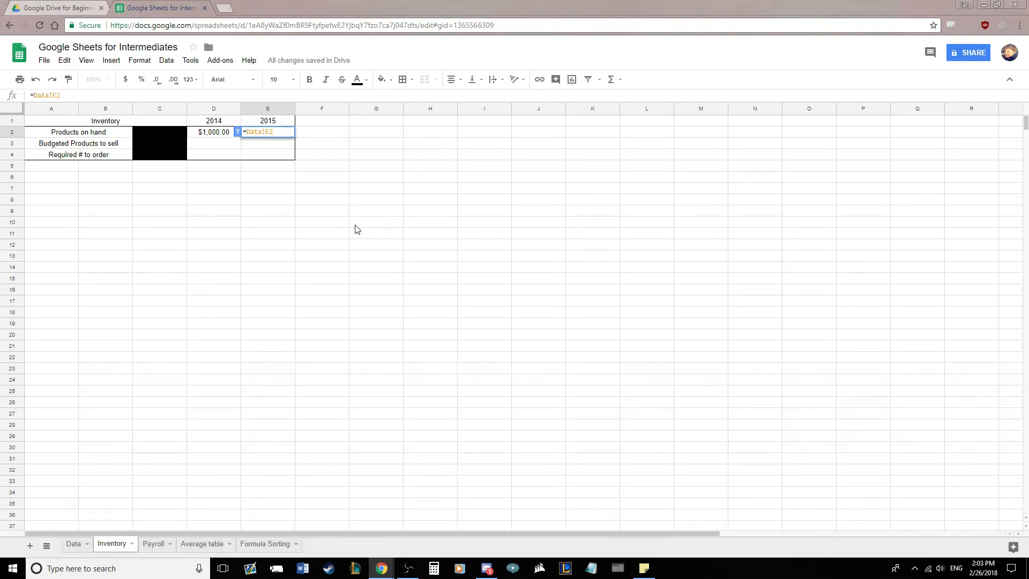
pyautogui.press('Return')
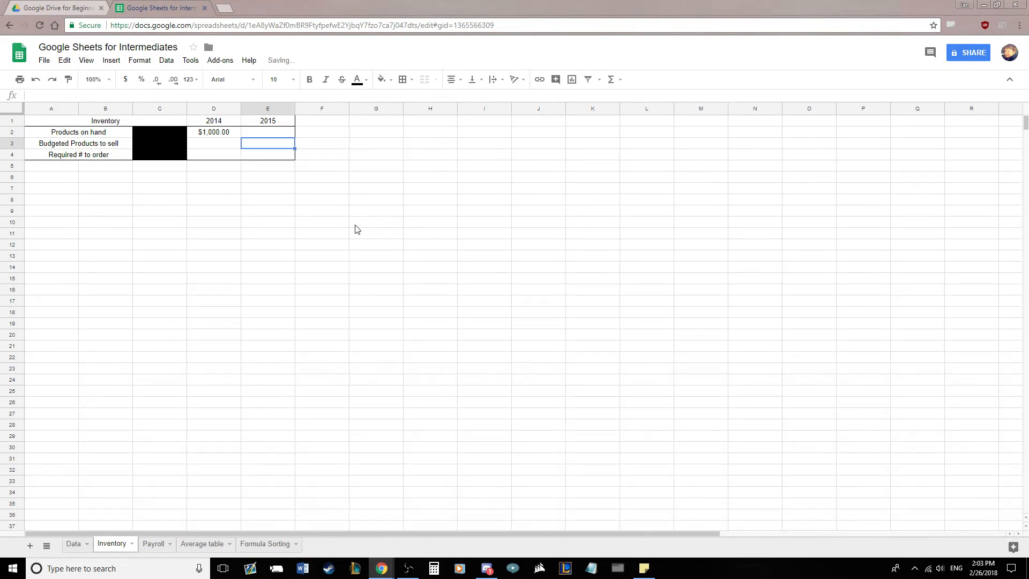
# Correct the 2015 products-on-hand formula in Inventory cell E2 to =Data!D2 and compare it with the formula in D2
pyautogui.click(266, 132)
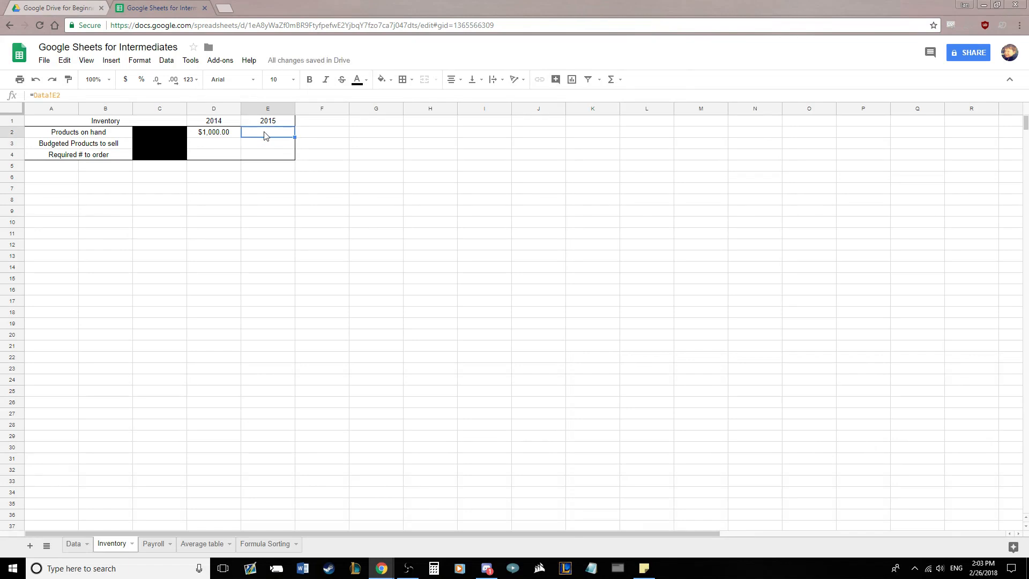
pyautogui.click(233, 135)
pyautogui.click(259, 136)
pyautogui.press('Return')
pyautogui.press('Return')
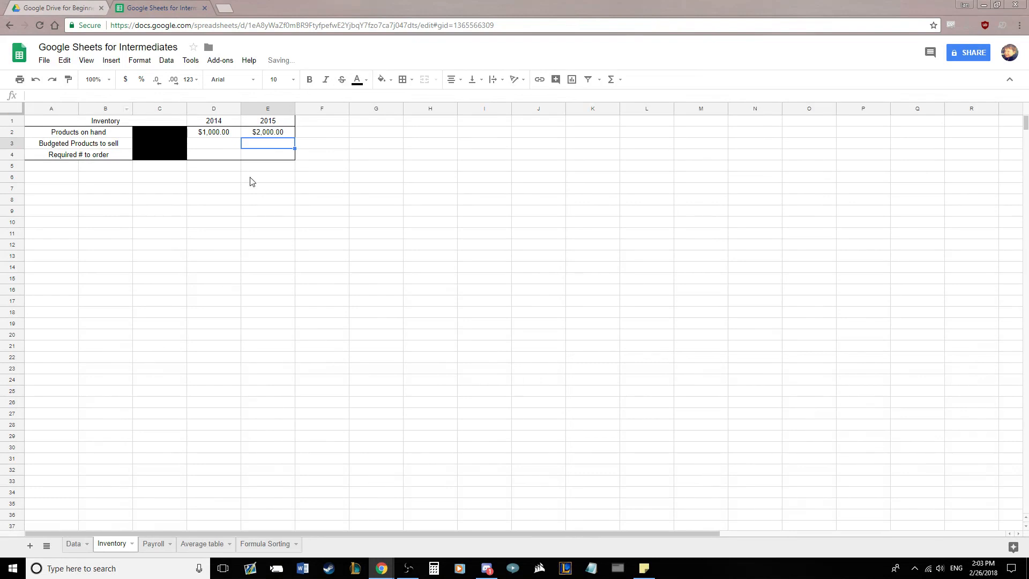
pyautogui.click(266, 131)
pyautogui.click(214, 134)
pyautogui.click(248, 136)
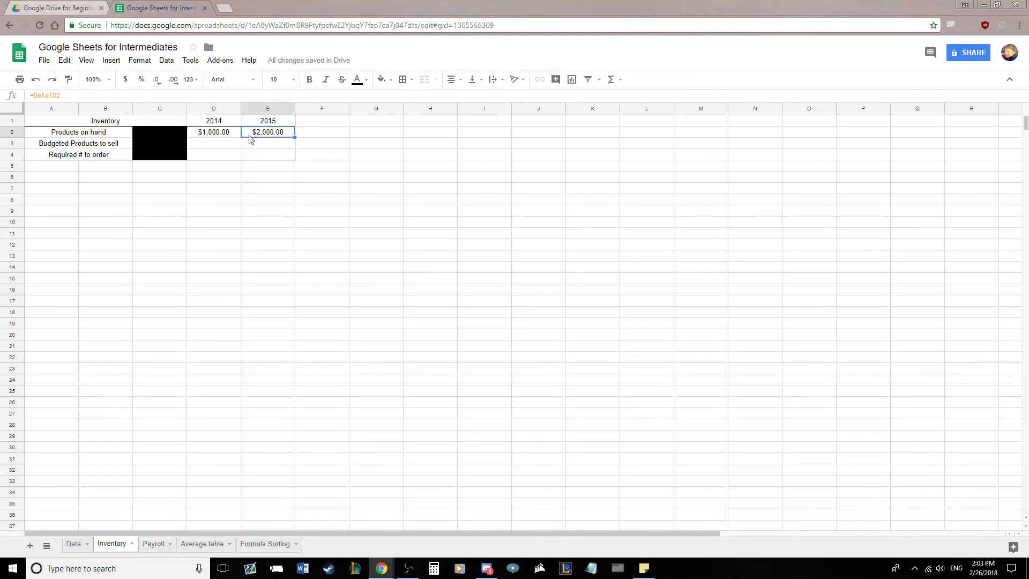
# Link the 2014 budgeted products to sell in Inventory cell D3 to its Data sheet source with =Data!C3
pyautogui.click(222, 144)
pyautogui.click(74, 543)
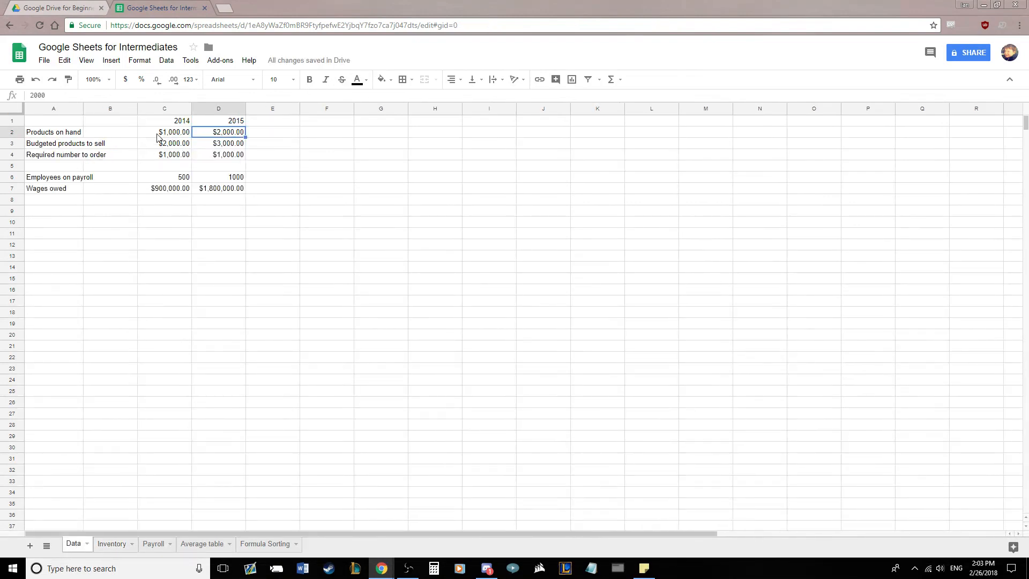
pyautogui.moveTo(157, 137); pyautogui.dragTo(160, 154)
pyautogui.click(162, 168)
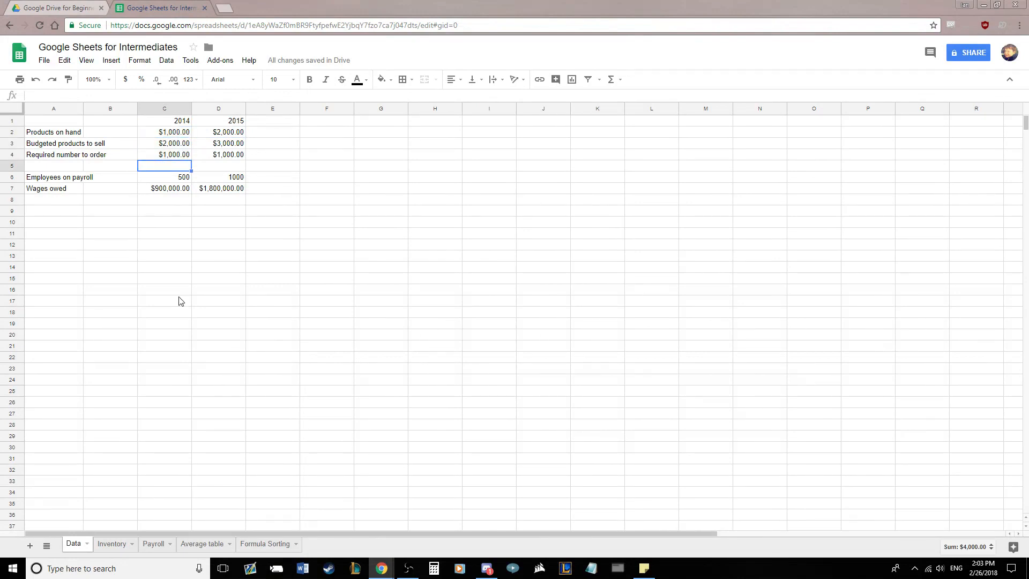
pyautogui.click(111, 543)
pyautogui.write('=')
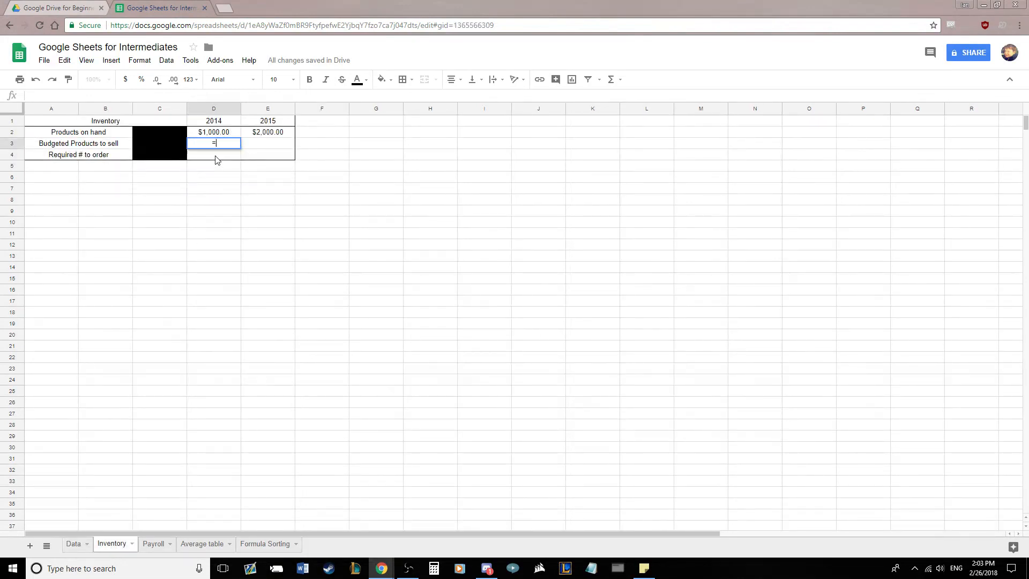
pyautogui.write('Data!C3')
pyautogui.press('Return')
# Enter =Data!C4 in Inventory cell D4 for the 2014 required number to order and review the formulas in D2:D4
pyautogui.write('=Data!')
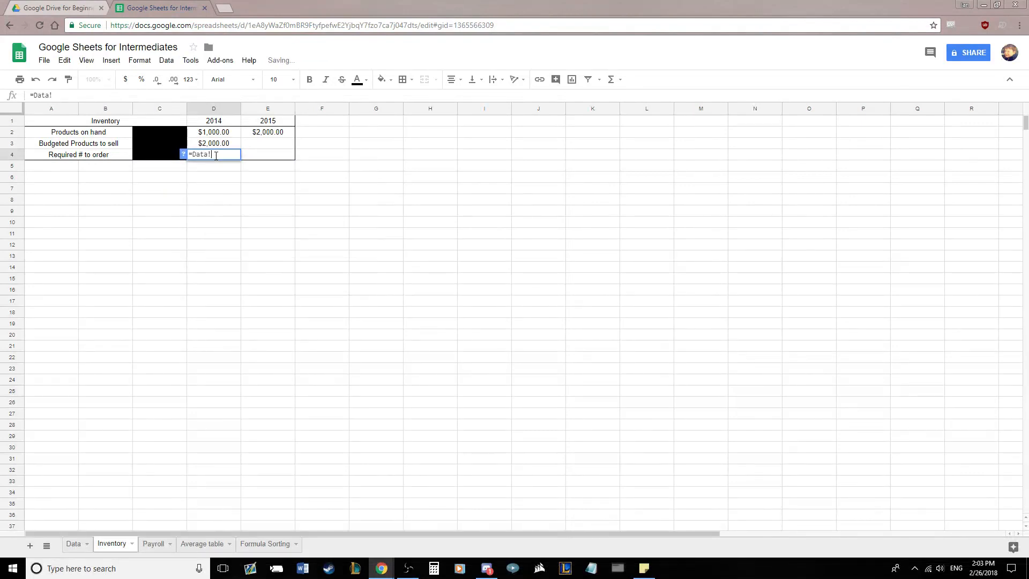
pyautogui.write('C4')
pyautogui.press('Return')
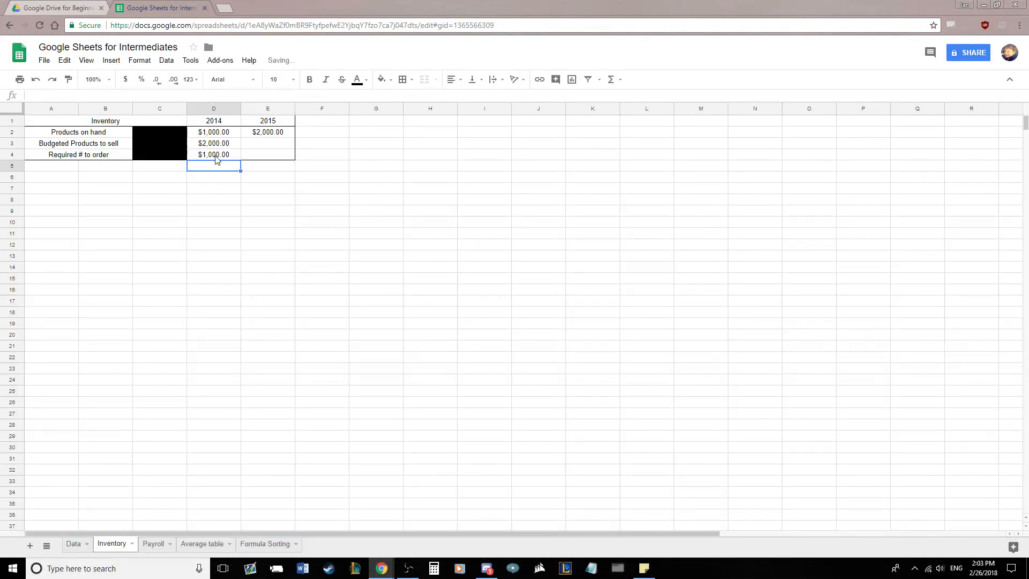
pyautogui.press('Up')
pyautogui.press('Up')
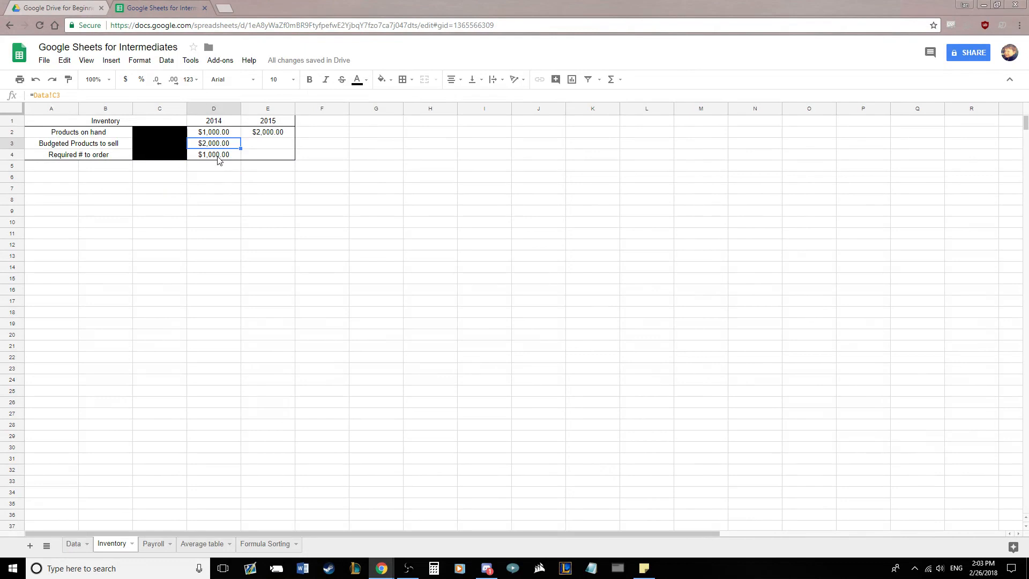
pyautogui.click(218, 156)
pyautogui.click(217, 133)
pyautogui.click(217, 156)
# Fill in the remaining 2015 Inventory figures by entering =Data!D3 in E3 and =Data!D4 in E4
pyautogui.click(258, 146)
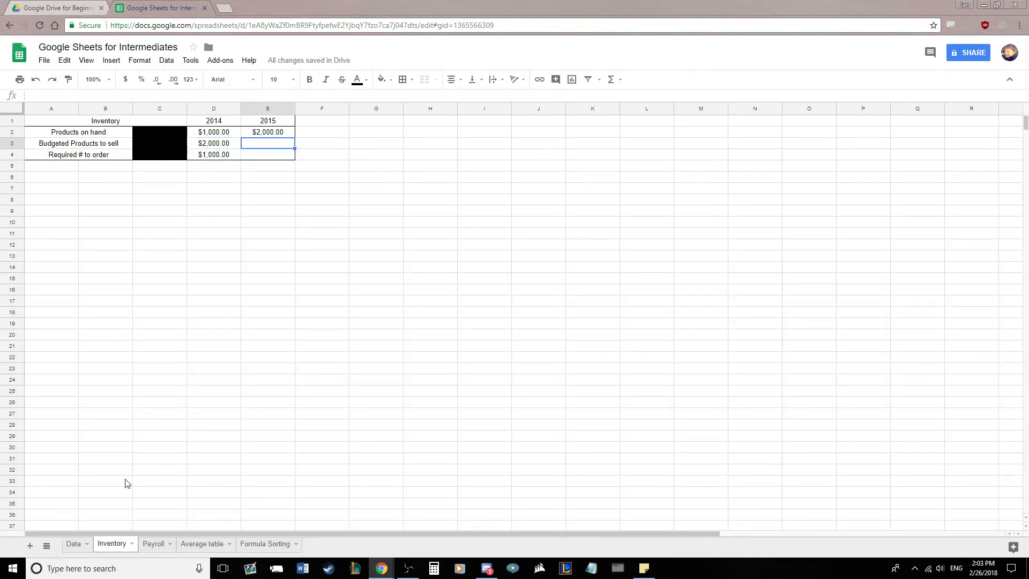
pyautogui.write('=Data')
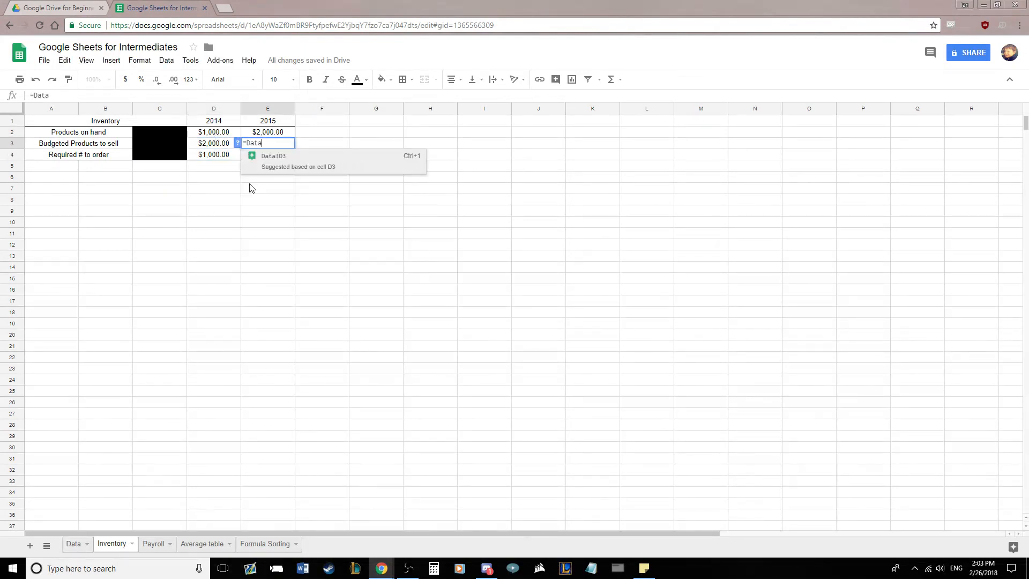
pyautogui.write('!D3')
pyautogui.press('Return')
pyautogui.write('=D')
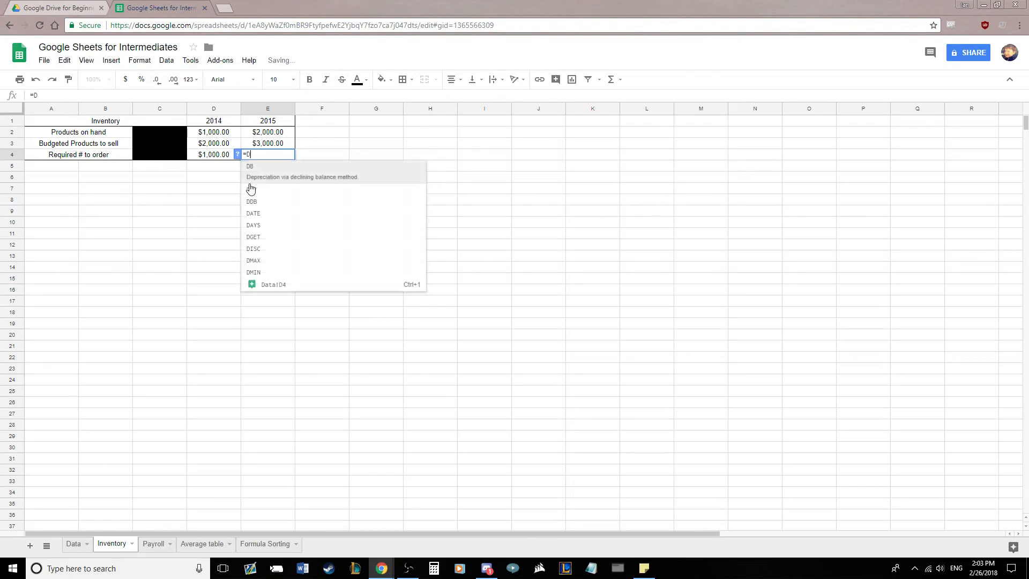
pyautogui.write('ata!D4')
pyautogui.press('Return')
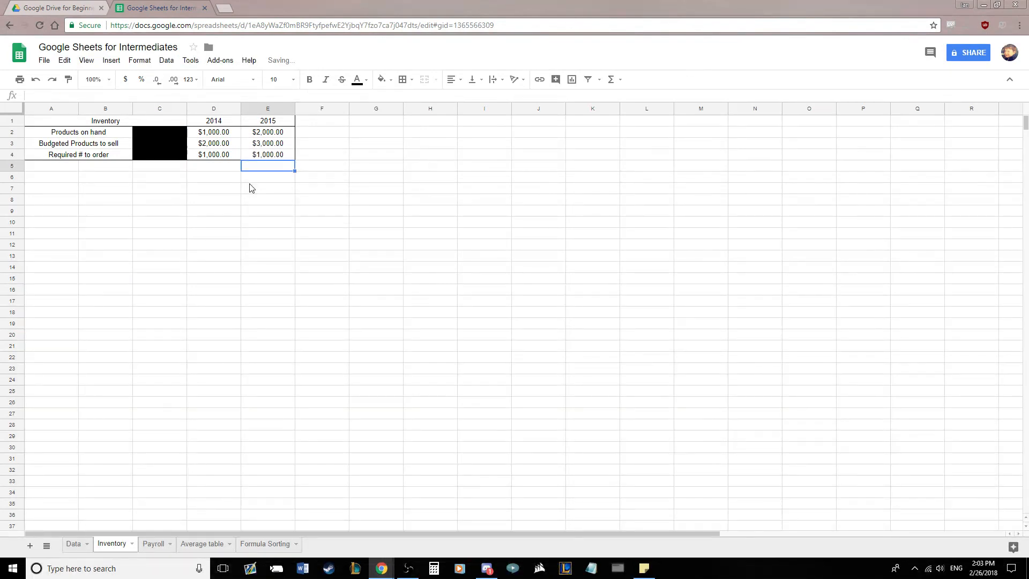
pyautogui.moveTo(216, 136); pyautogui.dragTo(279, 155)
pyautogui.click(341, 155)
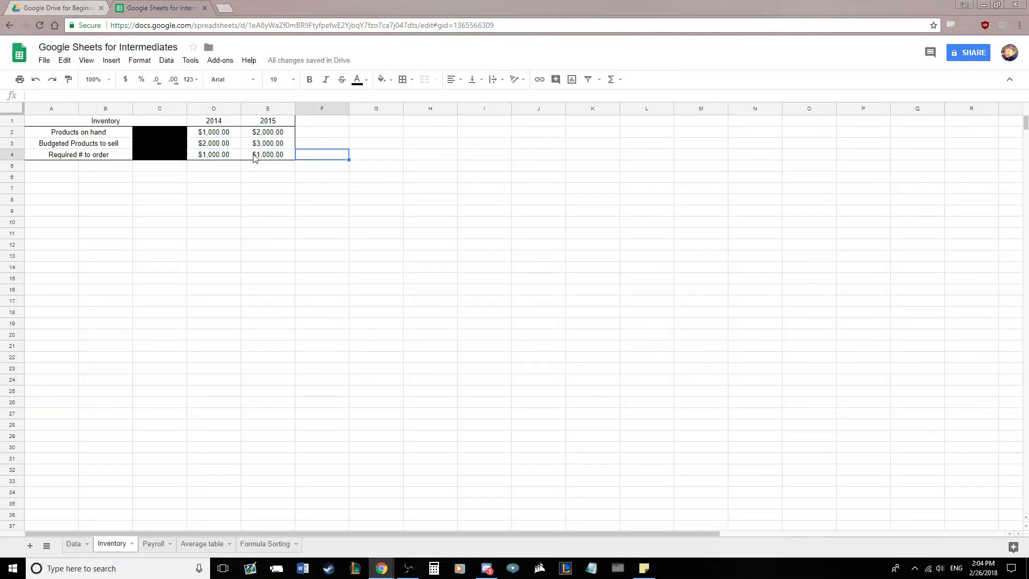
# Review the cell-reference formulas in Inventory cells D2:E4 for both 2014 and 2015
pyautogui.click(274, 132)
pyautogui.click(263, 143)
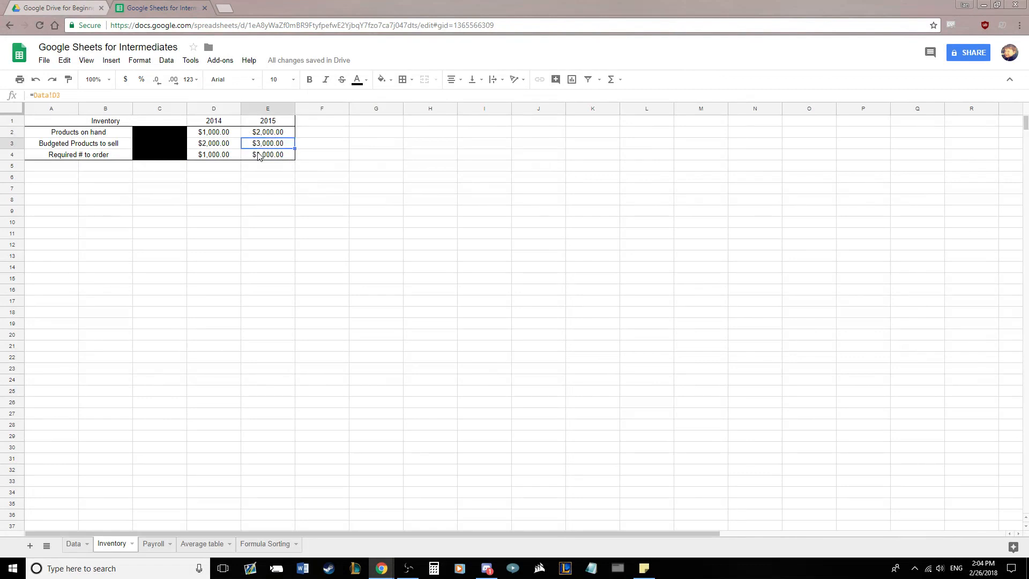
pyautogui.click(262, 155)
pyautogui.click(204, 155)
pyautogui.click(208, 144)
pyautogui.click(211, 133)
pyautogui.click(253, 134)
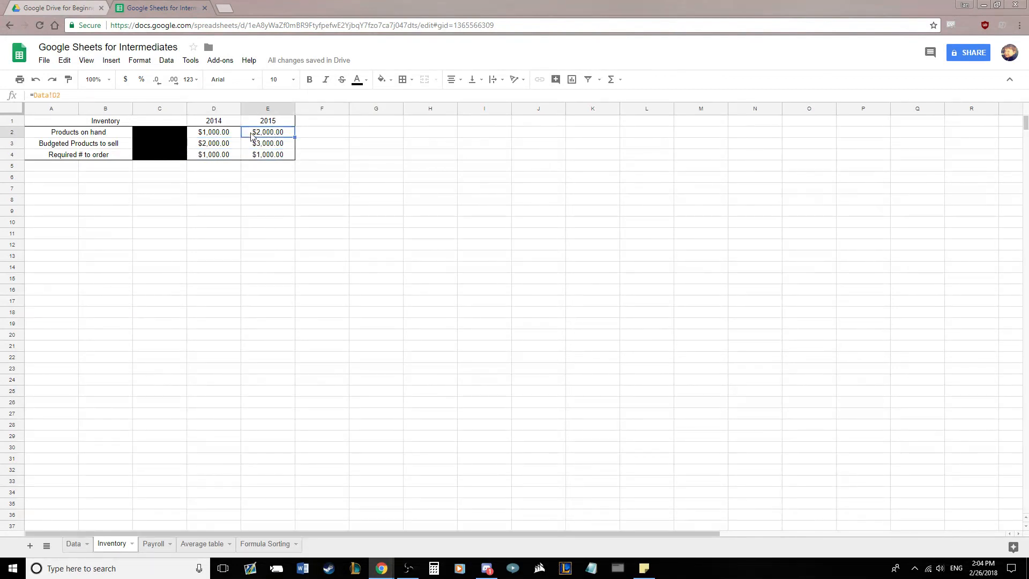
pyautogui.click(255, 144)
pyautogui.click(262, 155)
pyautogui.click(269, 165)
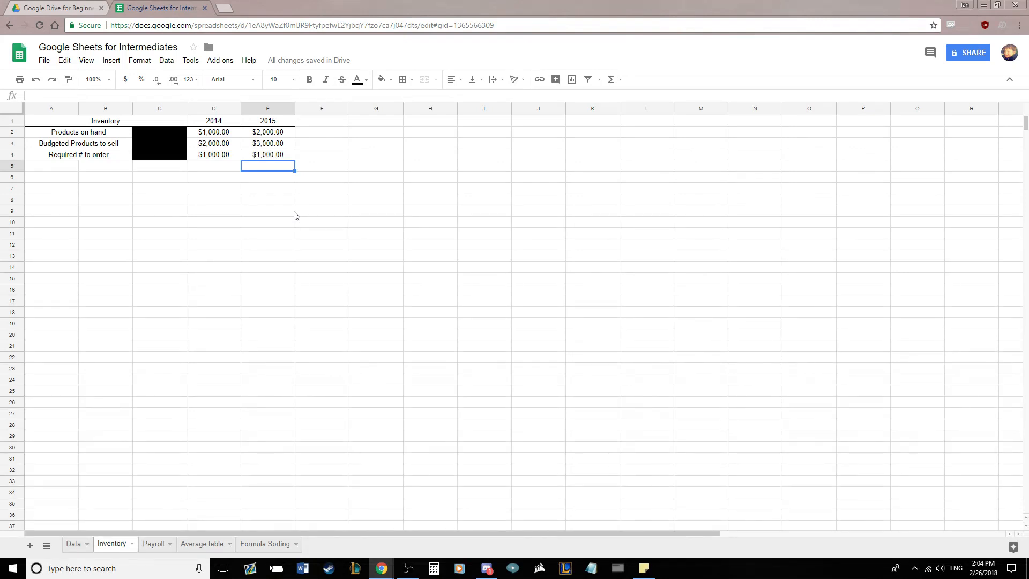
# Link the 2014 Payroll figures to the Data sheet by entering =Data!C6 for employees in D2 and =Data!C7 for wages owed in D3
pyautogui.click(150, 544)
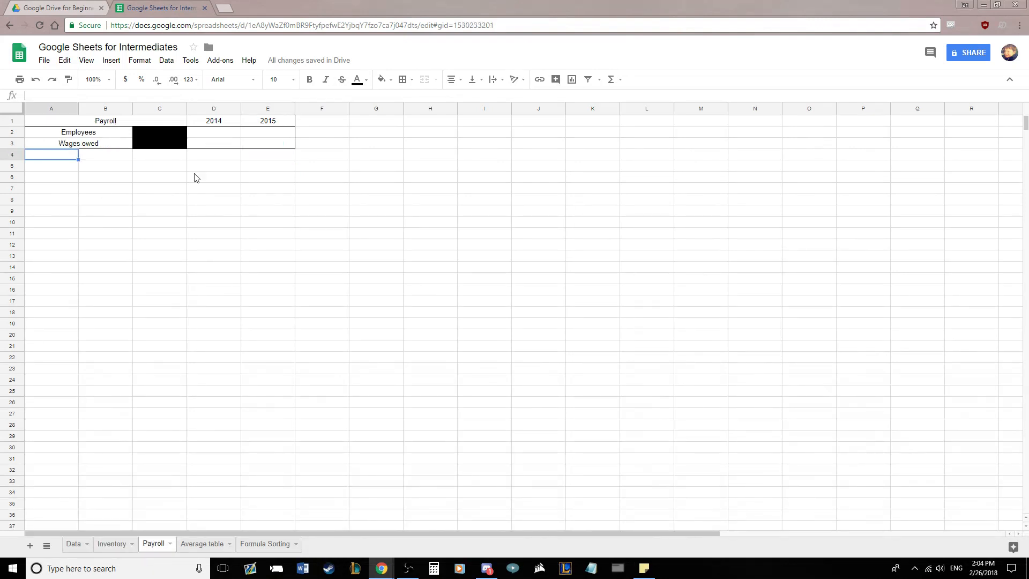
pyautogui.click(275, 192)
pyautogui.moveTo(221, 133); pyautogui.dragTo(254, 142)
pyautogui.click(257, 144)
pyautogui.click(225, 134)
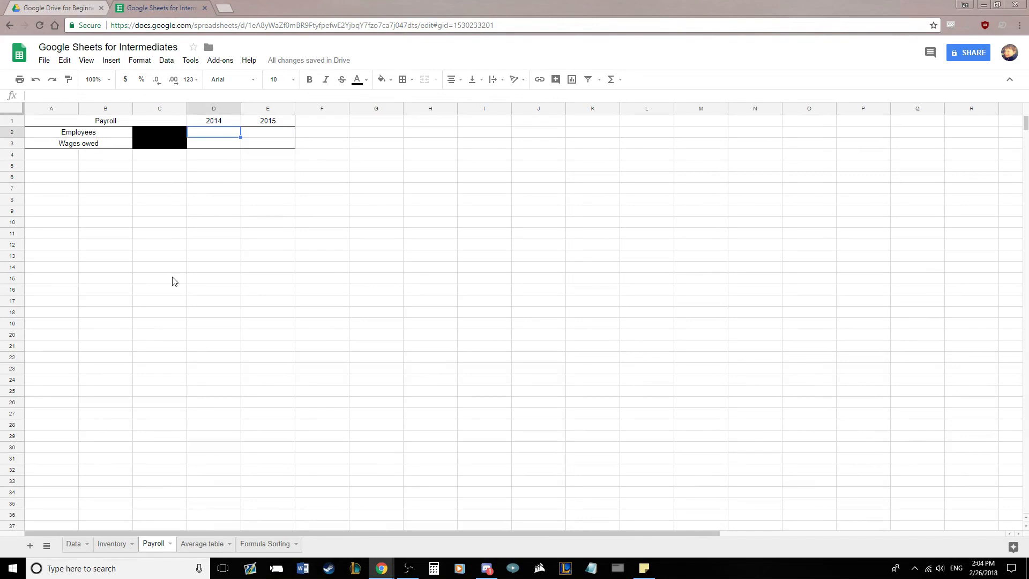
pyautogui.click(74, 544)
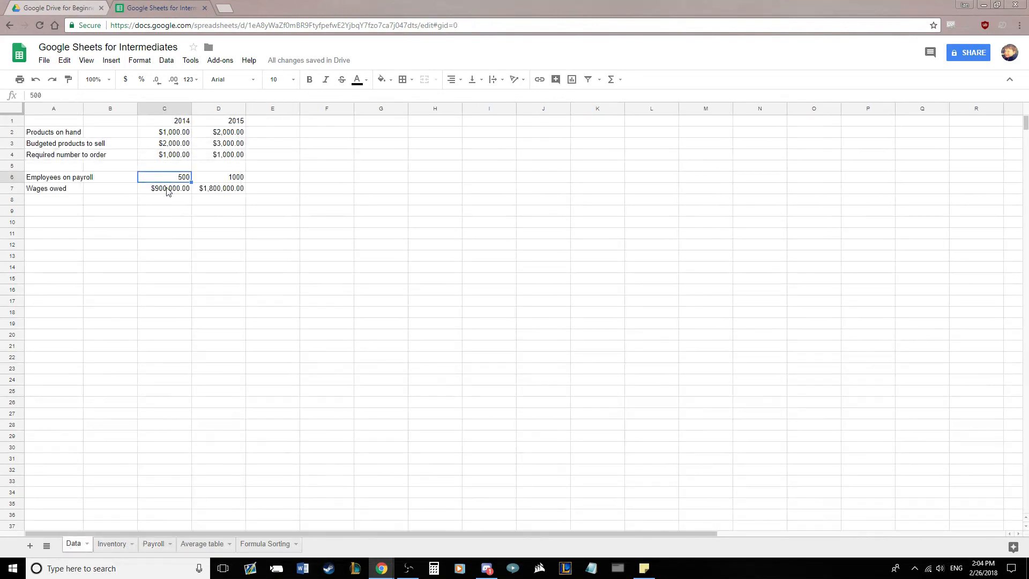
pyautogui.click(153, 544)
pyautogui.write('=Dat')
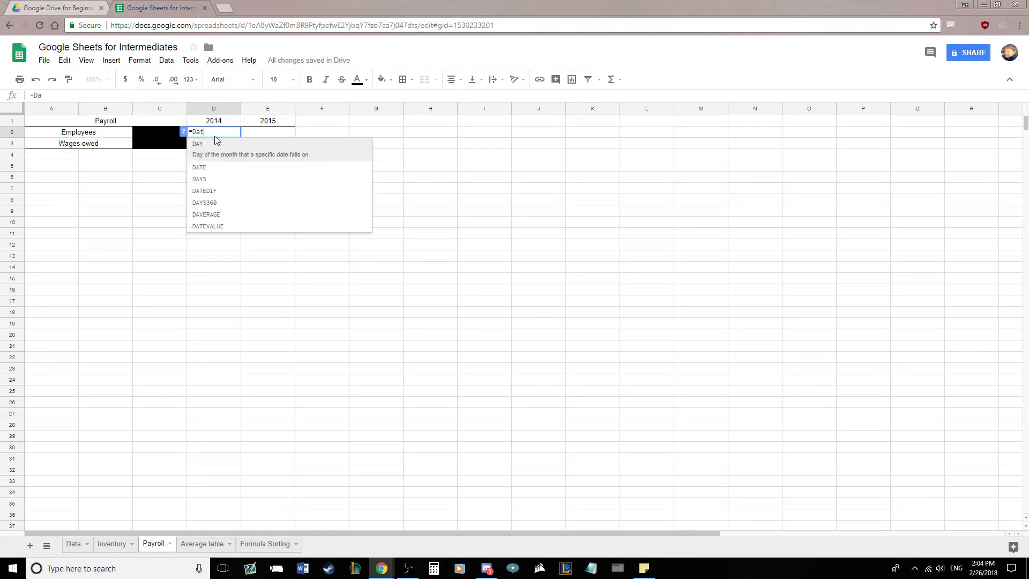
pyautogui.write('a!C6')
pyautogui.press('Return')
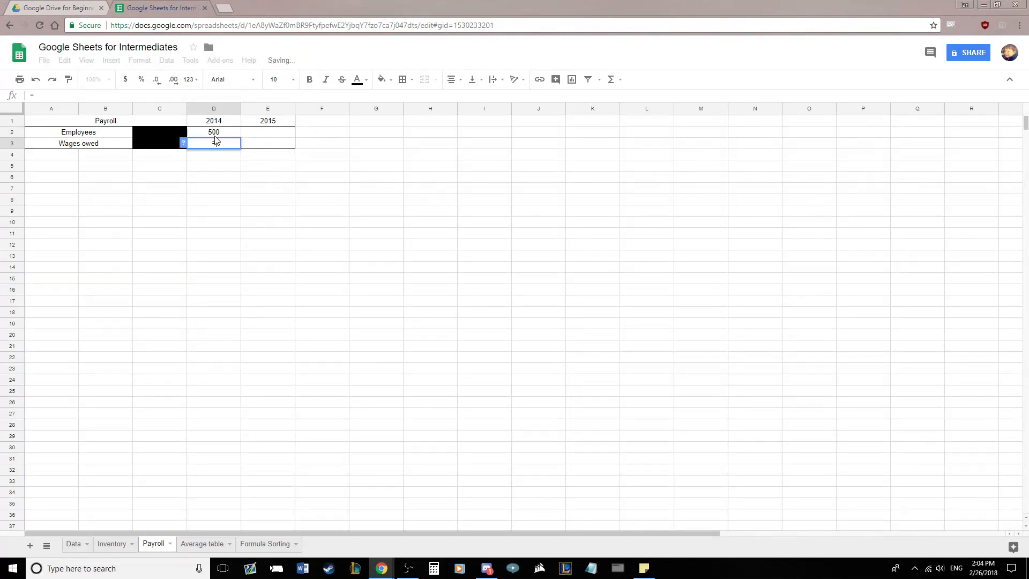
pyautogui.write('=Data!C7')
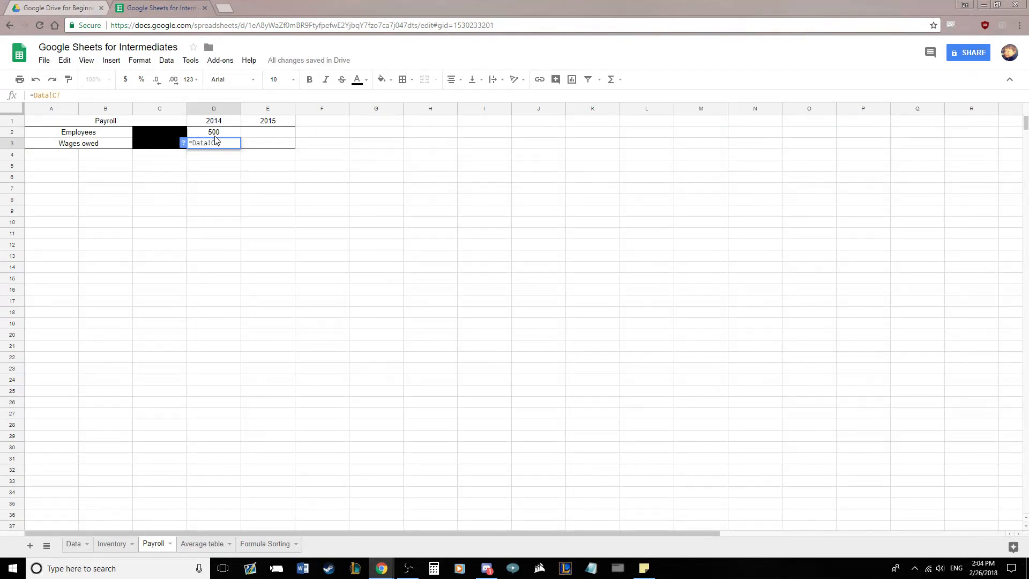
pyautogui.press('Return')
# Link the 2015 employees in Payroll cell E2 to the Data sheet with =Data!D6
pyautogui.click(269, 132)
pyautogui.write('!Data')
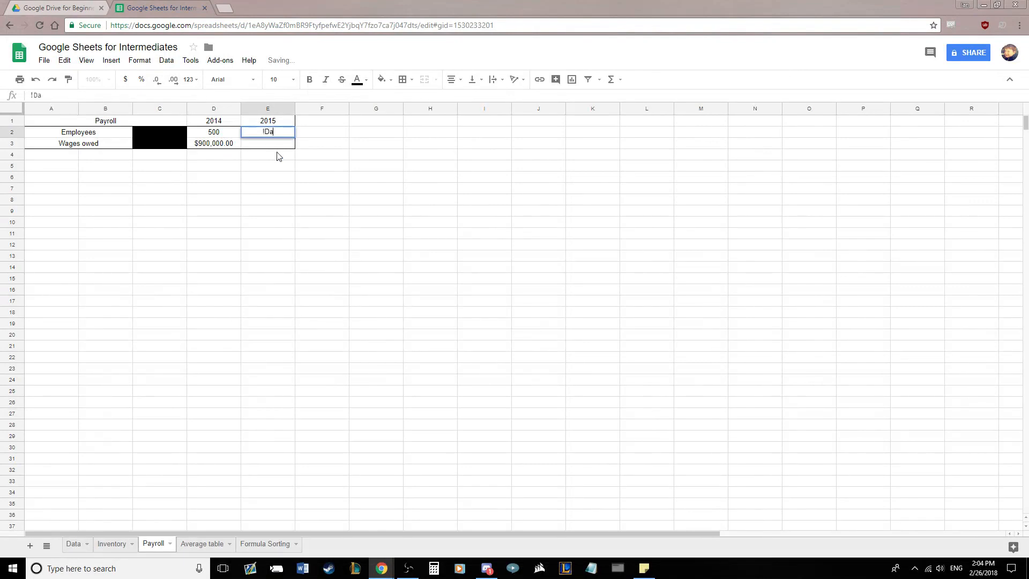
pyautogui.press('BackSpace')
pyautogui.press('BackSpace')
pyautogui.press('BackSpace')
pyautogui.press('BackSpace')
pyautogui.press('BackSpace')
pyautogui.write('Data!D')
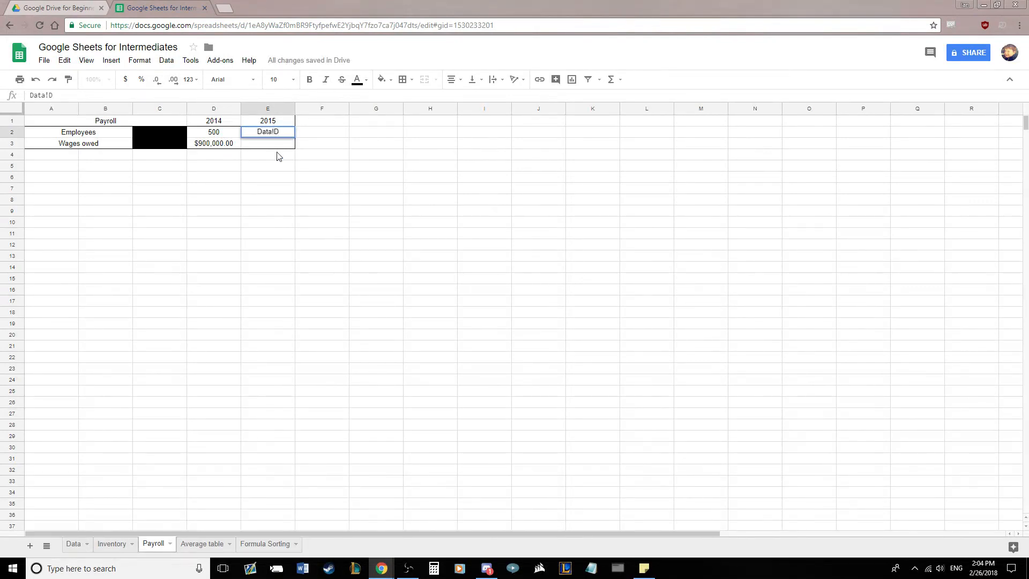
pyautogui.write('6')
pyautogui.press('Home')
pyautogui.write('=')
pyautogui.press('Return')
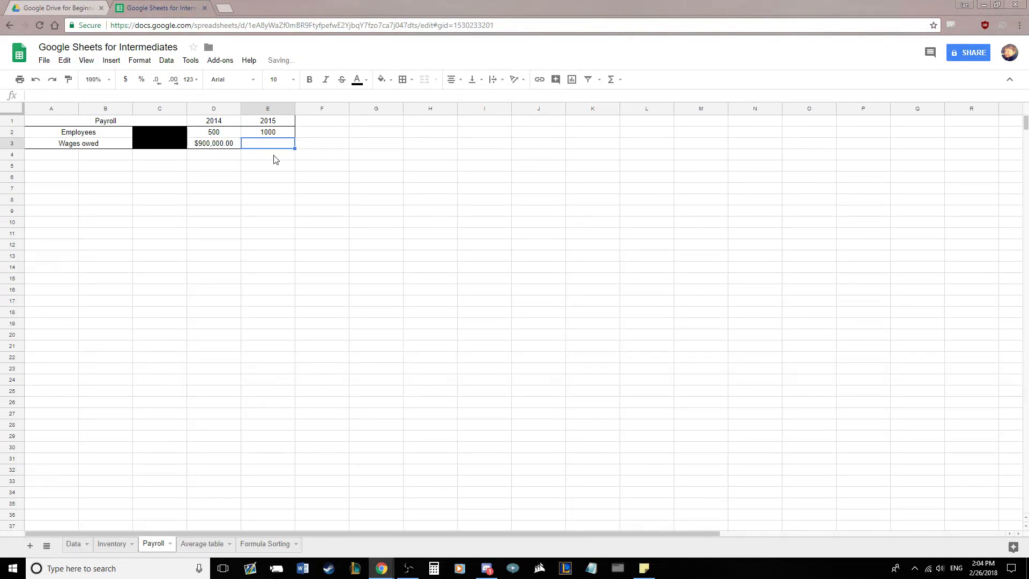
# Enter =Data!D7 in Payroll cell E3 for the 2015 wages owed
pyautogui.write('=Data')
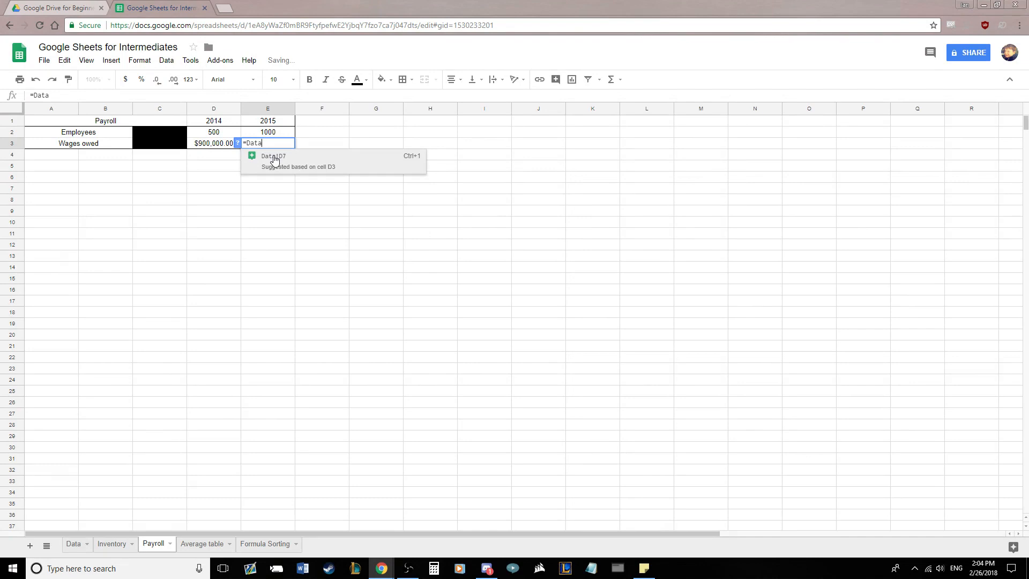
pyautogui.write('!D')
pyautogui.click(275, 158)
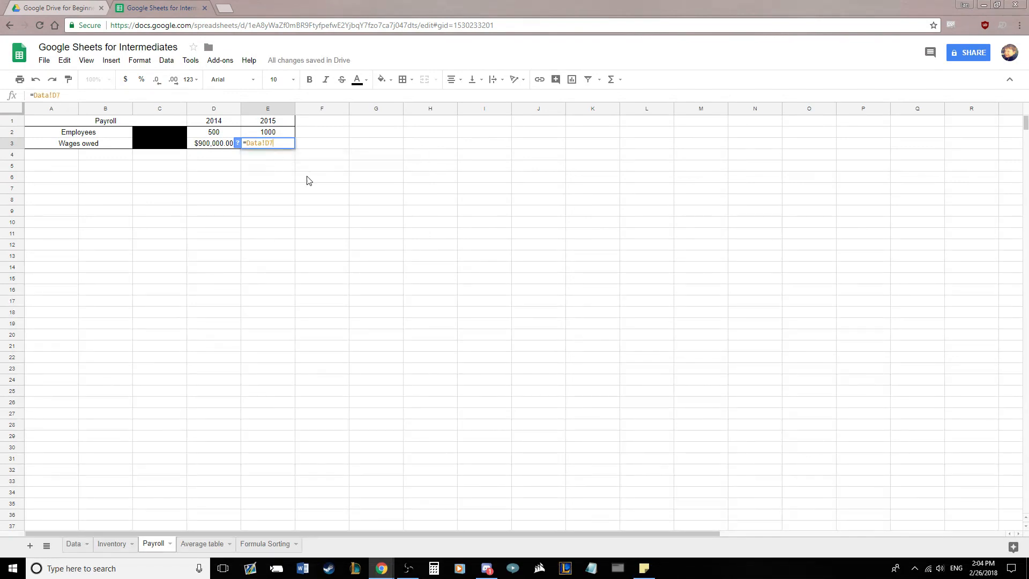
pyautogui.press('Return')
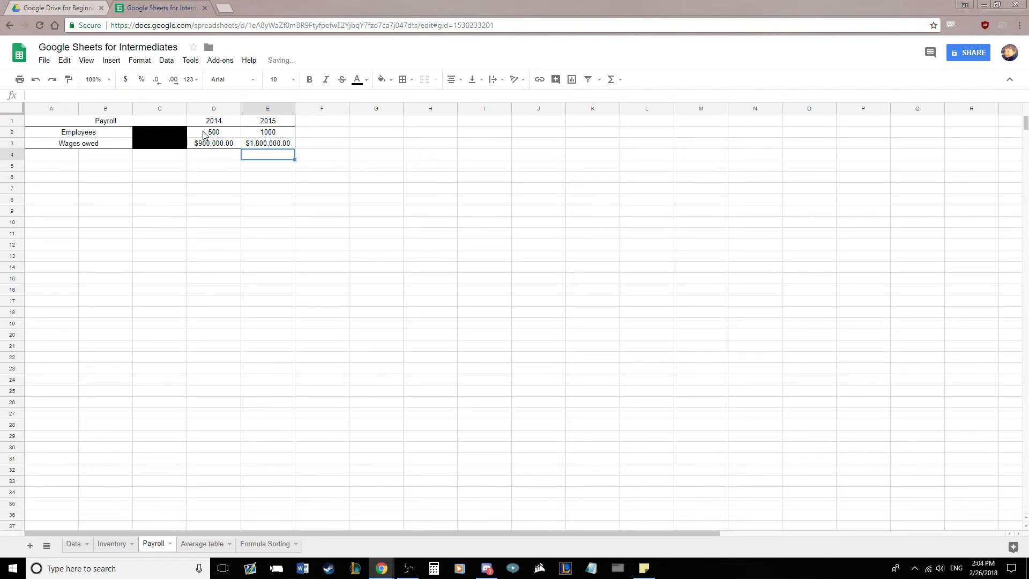
# Compare the Data sheet references behind the employees and wages owed figures in Payroll cells D2:E3
pyautogui.moveTo(205, 132); pyautogui.dragTo(258, 149)
pyautogui.click(428, 177)
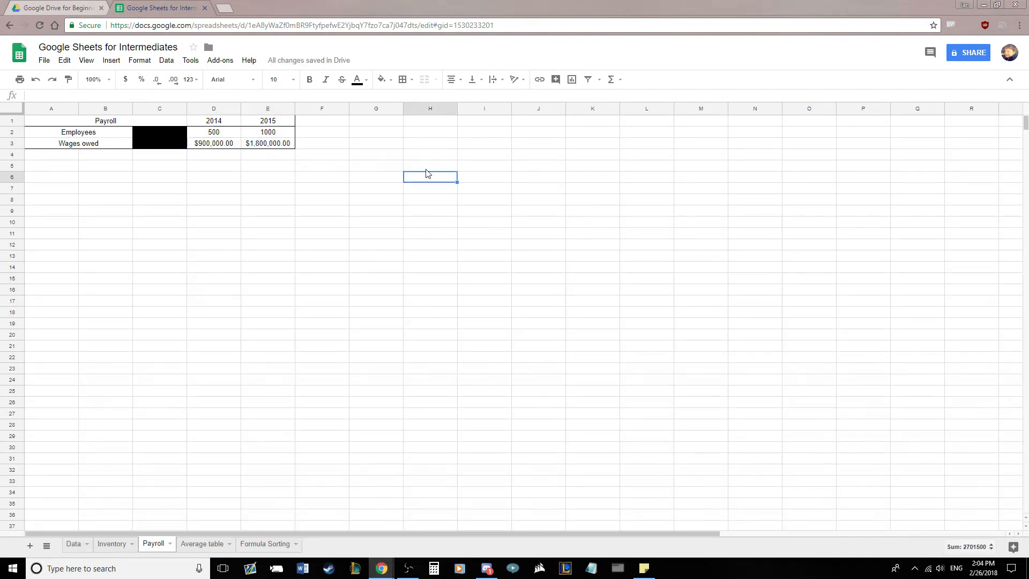
pyautogui.click(236, 145)
pyautogui.click(263, 145)
pyautogui.click(264, 130)
pyautogui.click(220, 132)
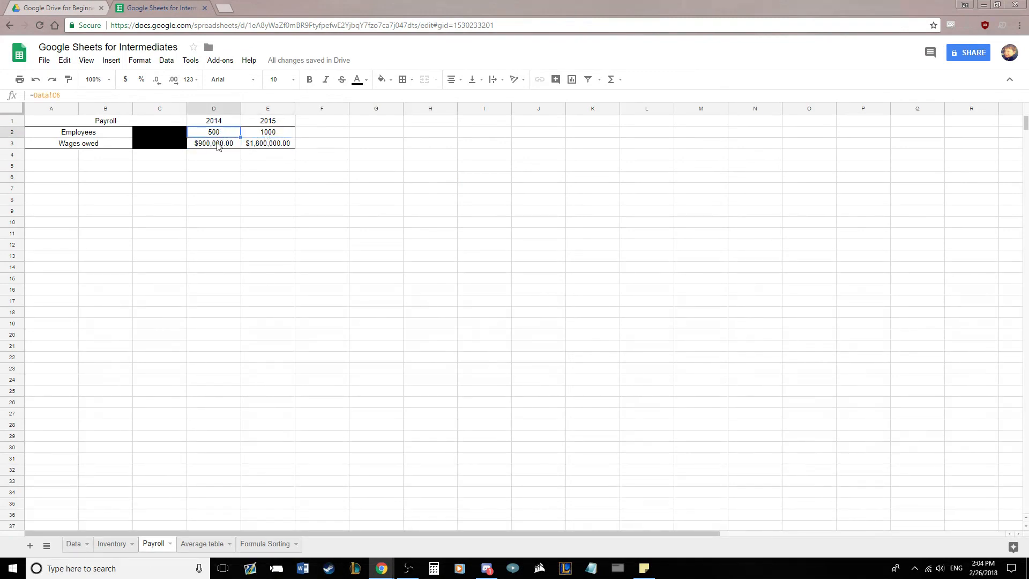
pyautogui.click(217, 143)
pyautogui.click(271, 142)
pyautogui.click(264, 133)
pyautogui.click(199, 133)
pyautogui.click(207, 144)
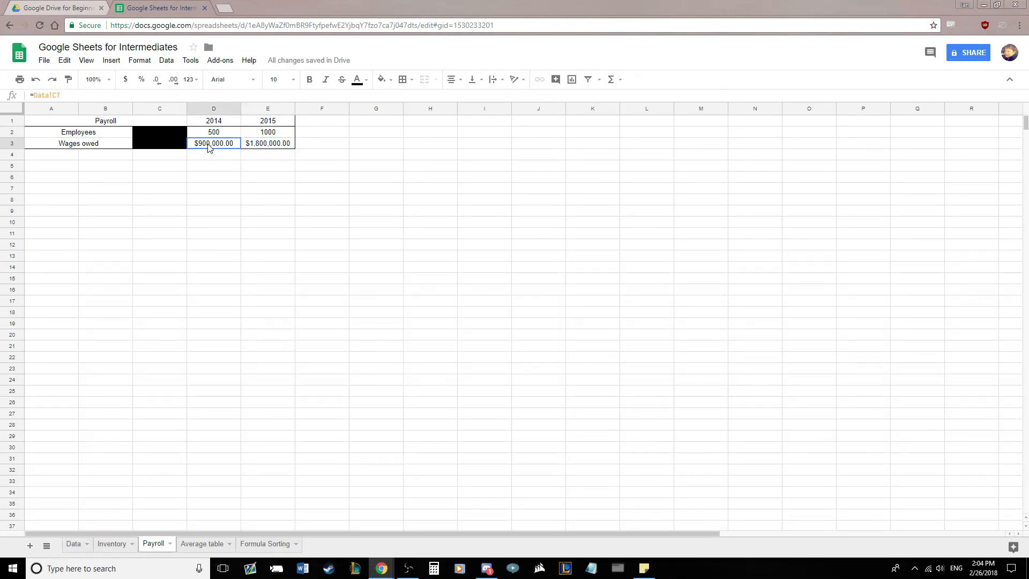
pyautogui.click(267, 146)
pyautogui.click(268, 133)
pyautogui.click(217, 133)
pyautogui.click(219, 144)
pyautogui.click(267, 144)
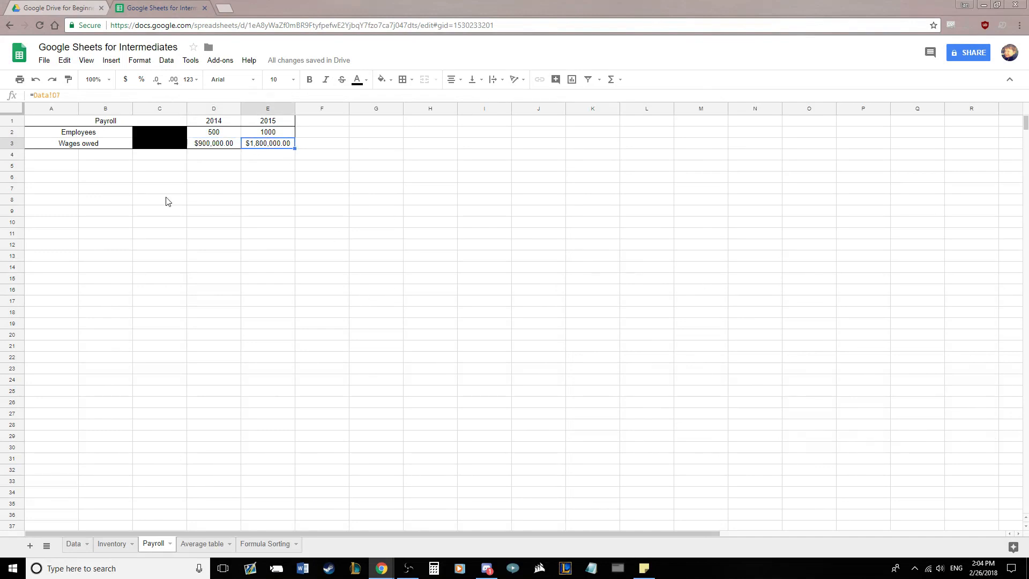
pyautogui.click(191, 200)
# Change the 2014 wages owed in Data cell C7 to 500,000 and check the linked value in Payroll cell D3
pyautogui.click(74, 543)
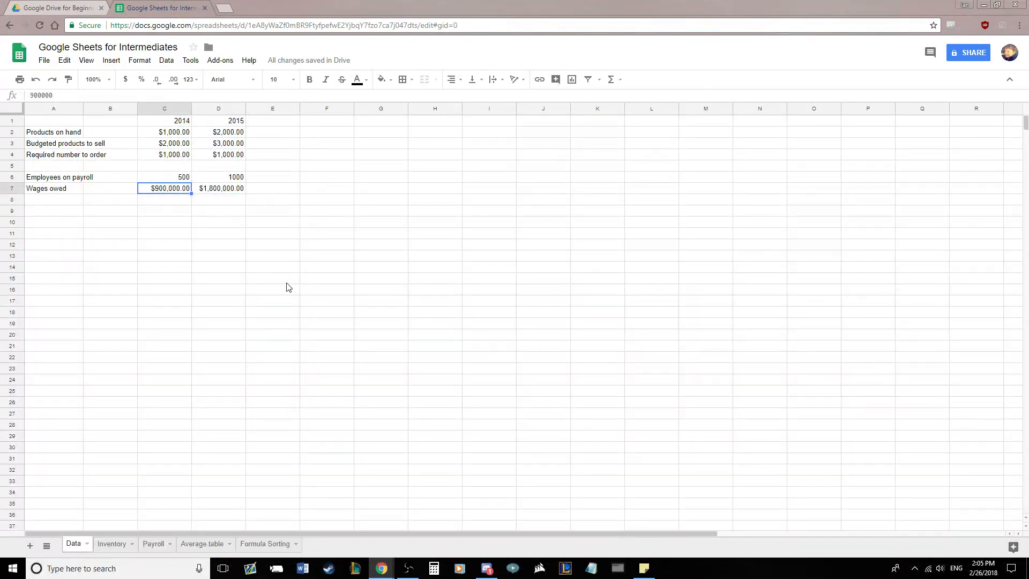
pyautogui.write('50')
pyautogui.press('Return')
pyautogui.click(154, 543)
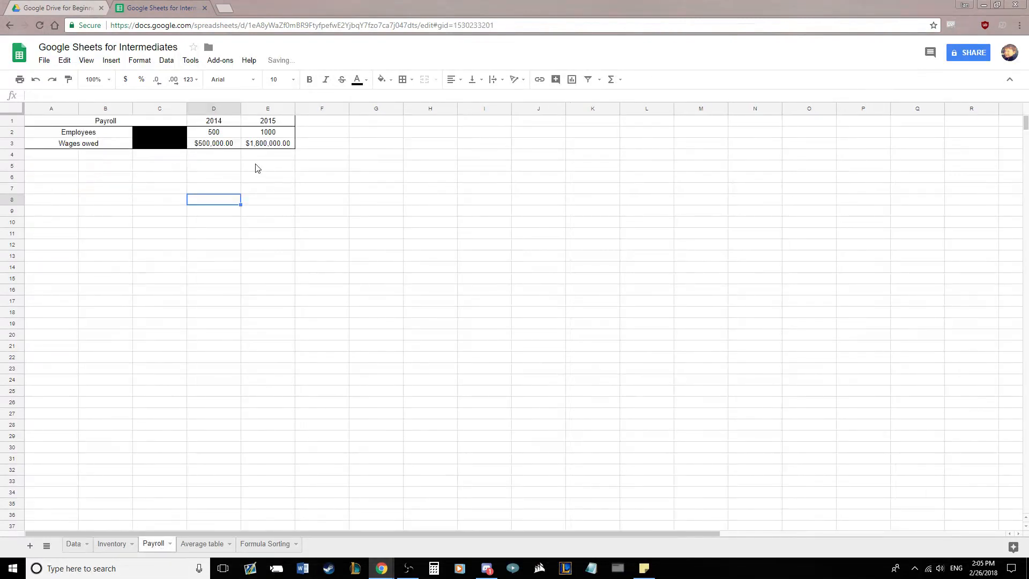
pyautogui.click(215, 145)
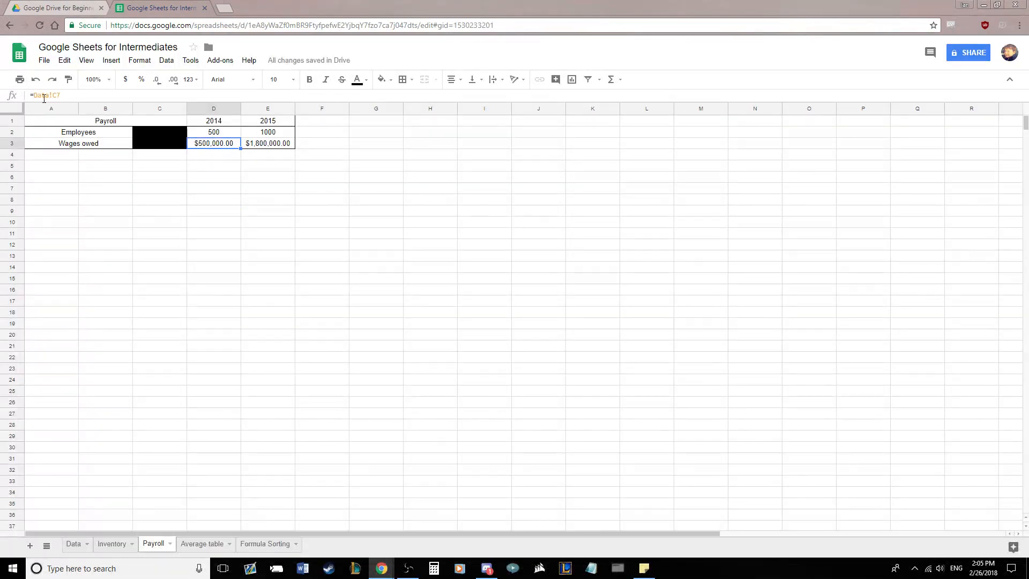
# Set the 2014 wages owed in Data cell C7 back to 900,000
pyautogui.click(72, 544)
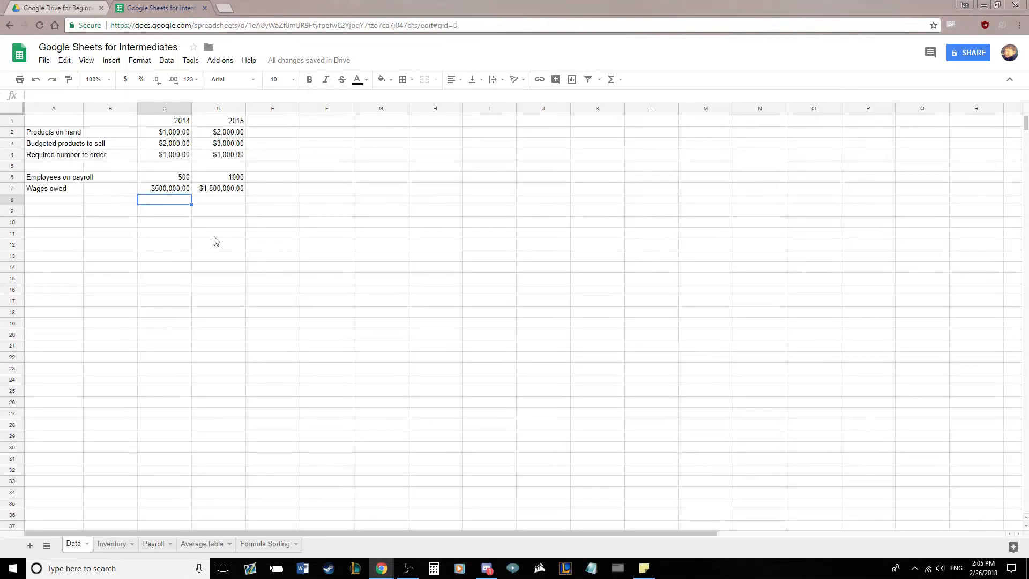
pyautogui.click(167, 190)
pyautogui.write('900')
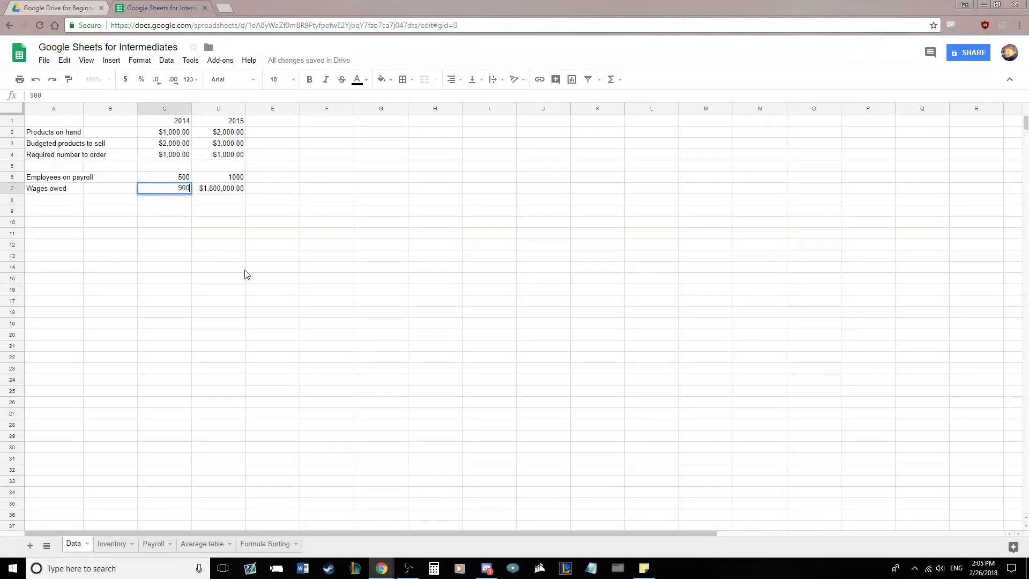
pyautogui.write(',000')
pyautogui.press('Return')
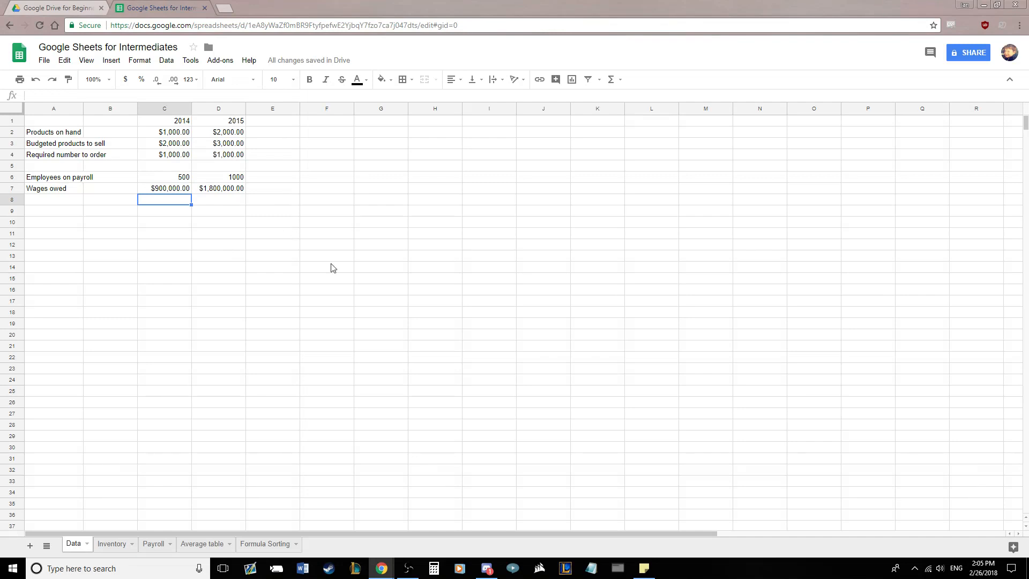
# Examine the Average table sheet's home categories, its Washington, Oregon and California columns, and the West Coast average row
pyautogui.click(203, 544)
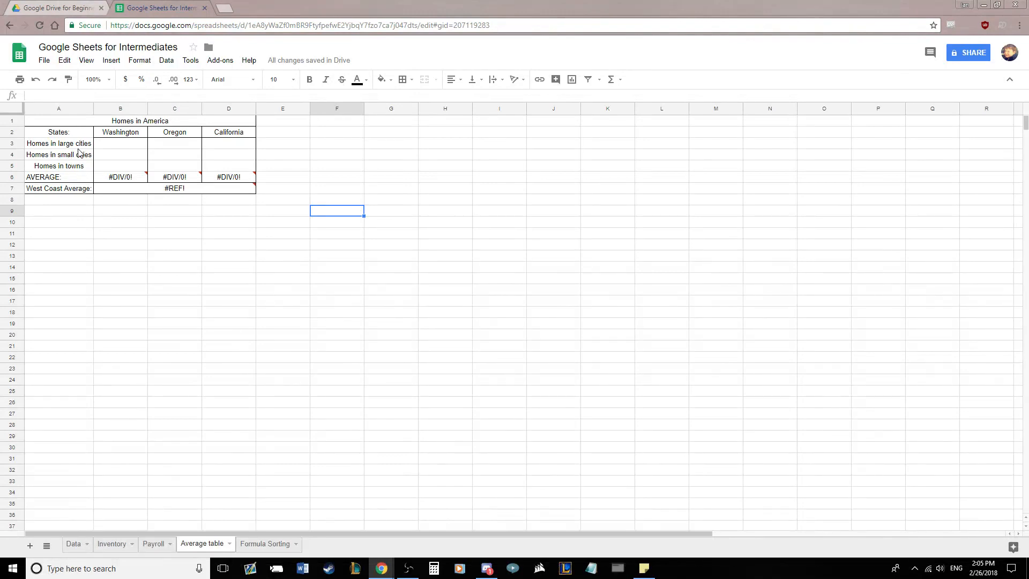
pyautogui.moveTo(83, 144); pyautogui.dragTo(80, 165)
pyautogui.click(104, 155)
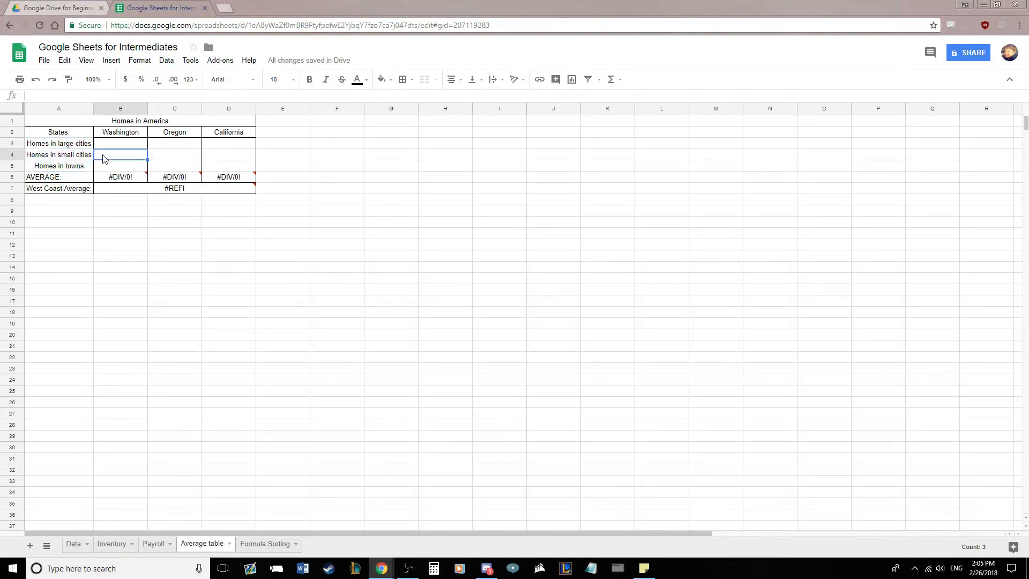
pyautogui.click(75, 145)
pyautogui.click(75, 155)
pyautogui.click(75, 170)
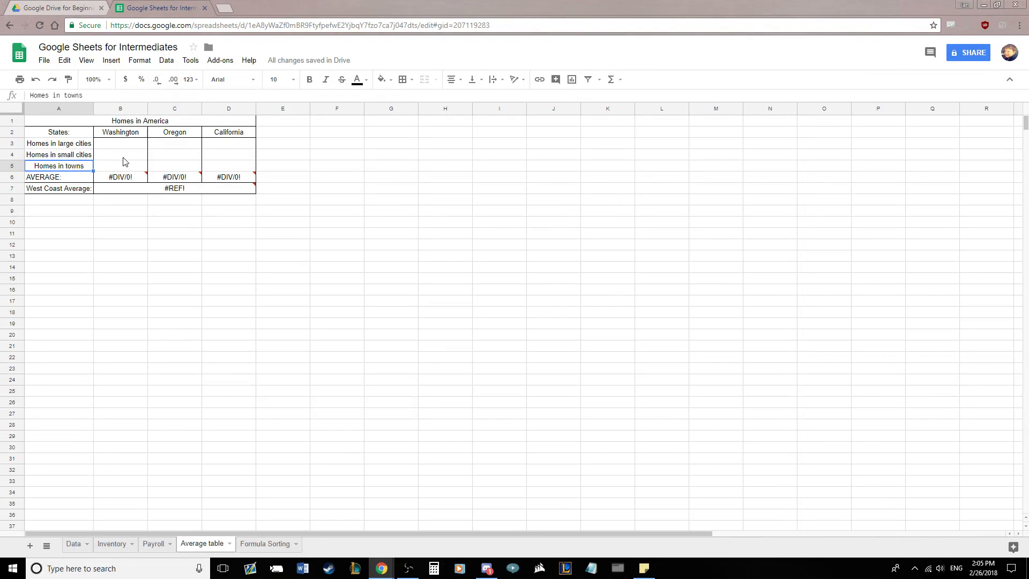
pyautogui.click(124, 156)
pyautogui.click(126, 134)
pyautogui.click(186, 135)
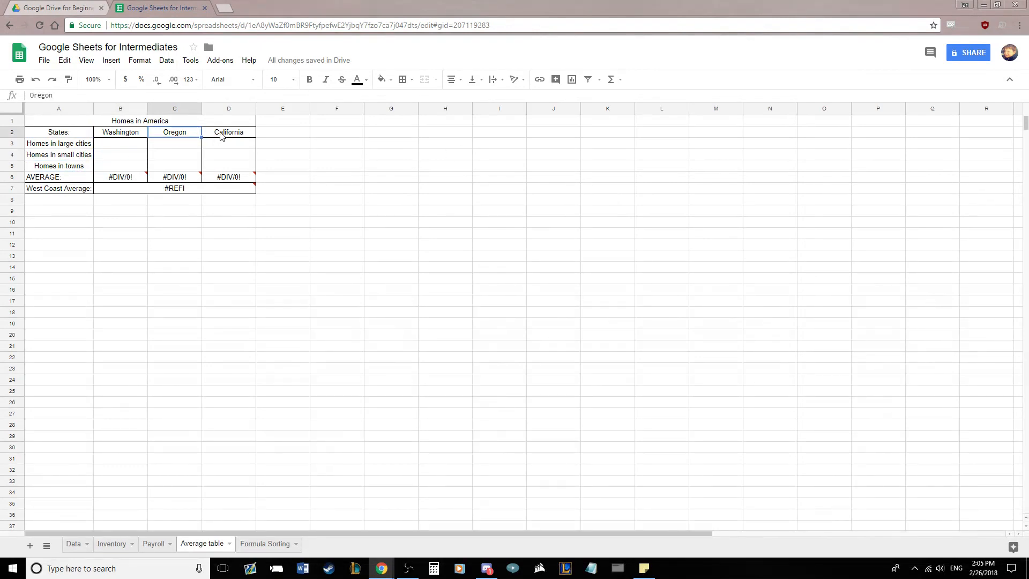
pyautogui.click(220, 137)
pyautogui.click(175, 134)
pyautogui.click(123, 134)
pyautogui.click(234, 136)
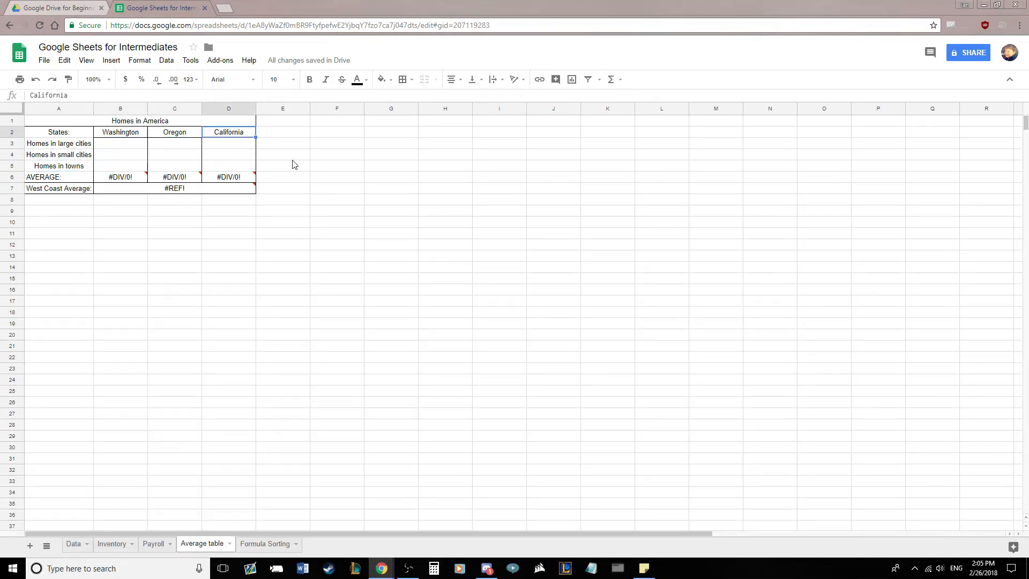
pyautogui.click(294, 160)
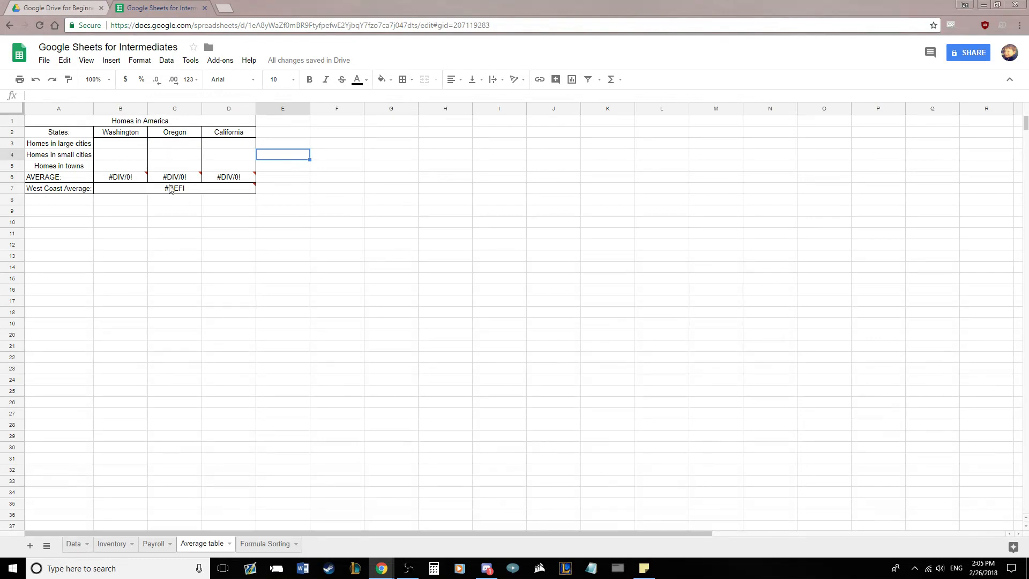
pyautogui.click(55, 188)
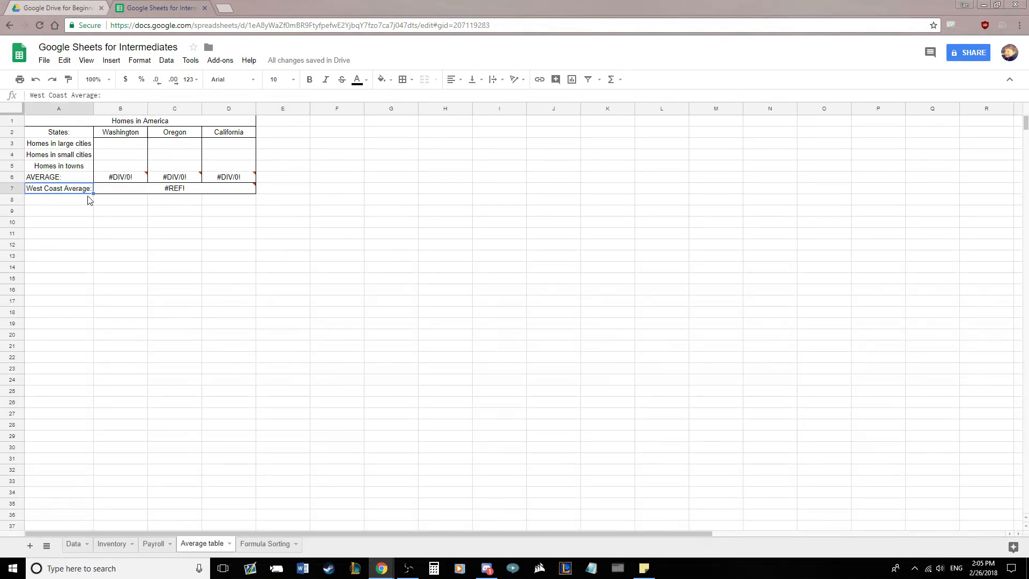
pyautogui.click(313, 201)
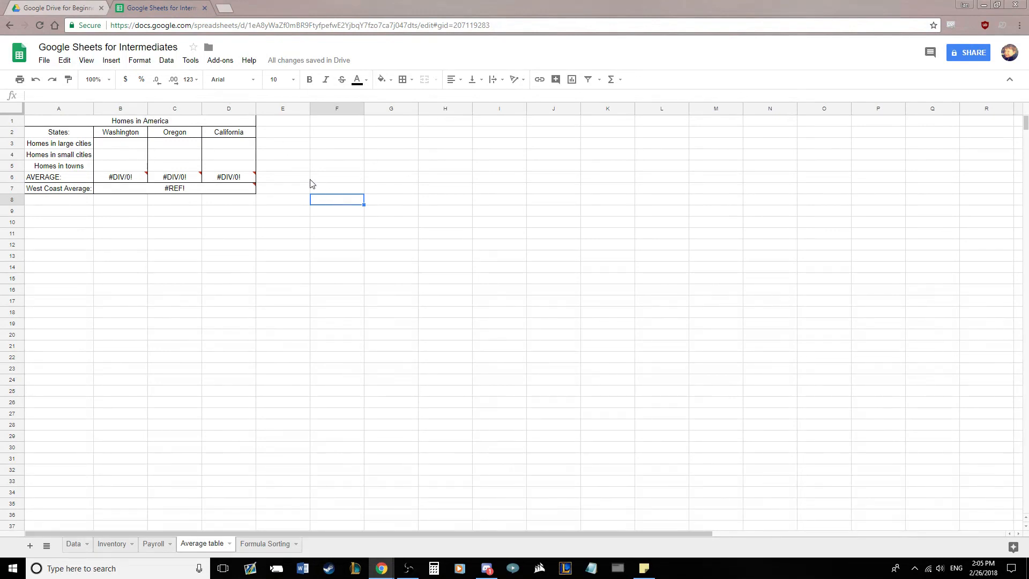
# Enter 15000000 in Average table cell B3 as Washington's homes in large cities
pyautogui.click(127, 149)
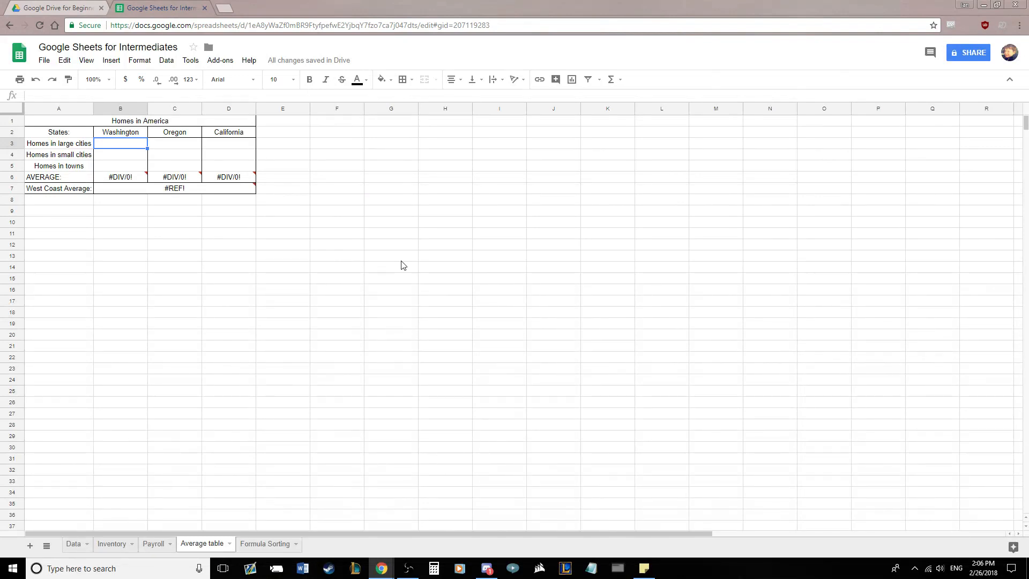
pyautogui.write('15000000')
pyautogui.press('Return')
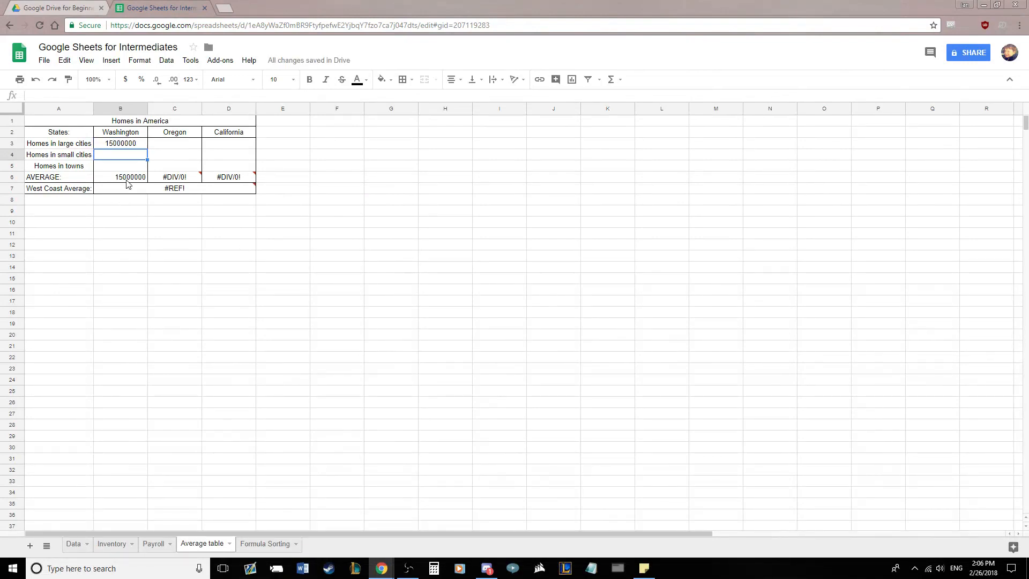
# Center-align the state averages and the West Coast average in cells B6 to D7
pyautogui.moveTo(127, 179); pyautogui.dragTo(184, 192)
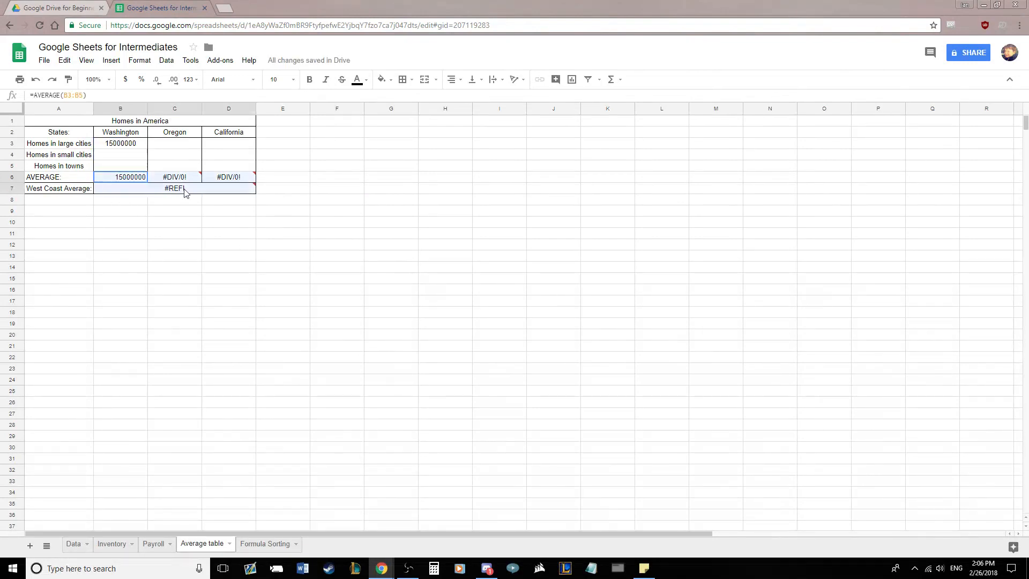
pyautogui.click(453, 79)
pyautogui.click(470, 100)
pyautogui.click(445, 233)
# Enter Washington's homes in small cities as 8000000 in cell B4 and homes in towns as 2000000 in B5
pyautogui.click(119, 156)
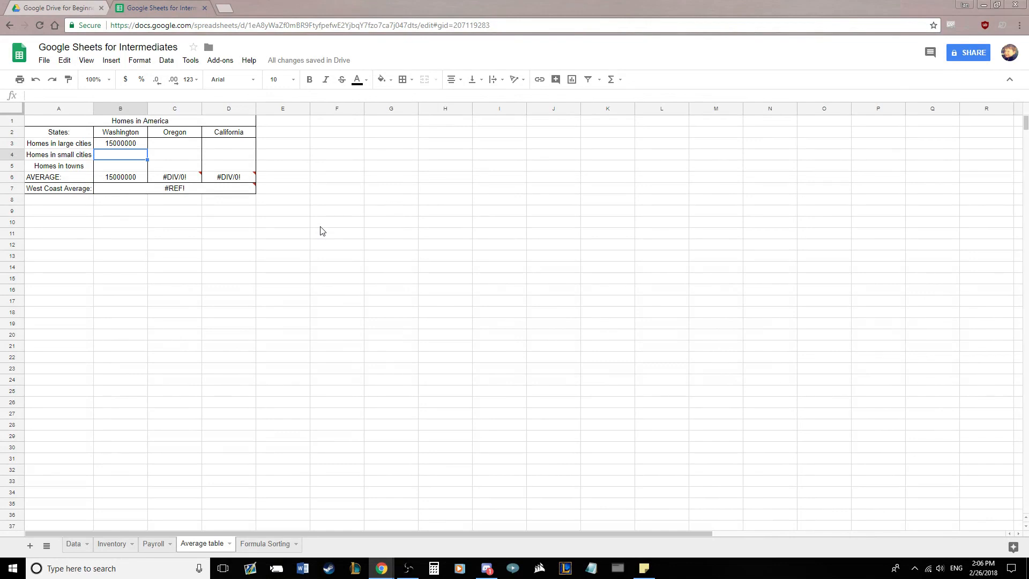
pyautogui.write('8000000')
pyautogui.press('Return')
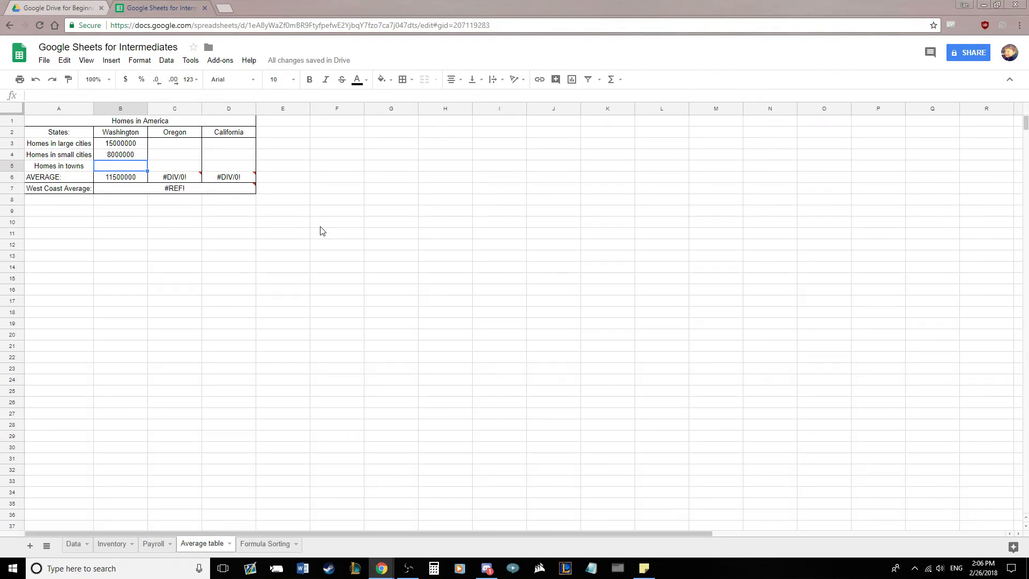
pyautogui.write('2000000')
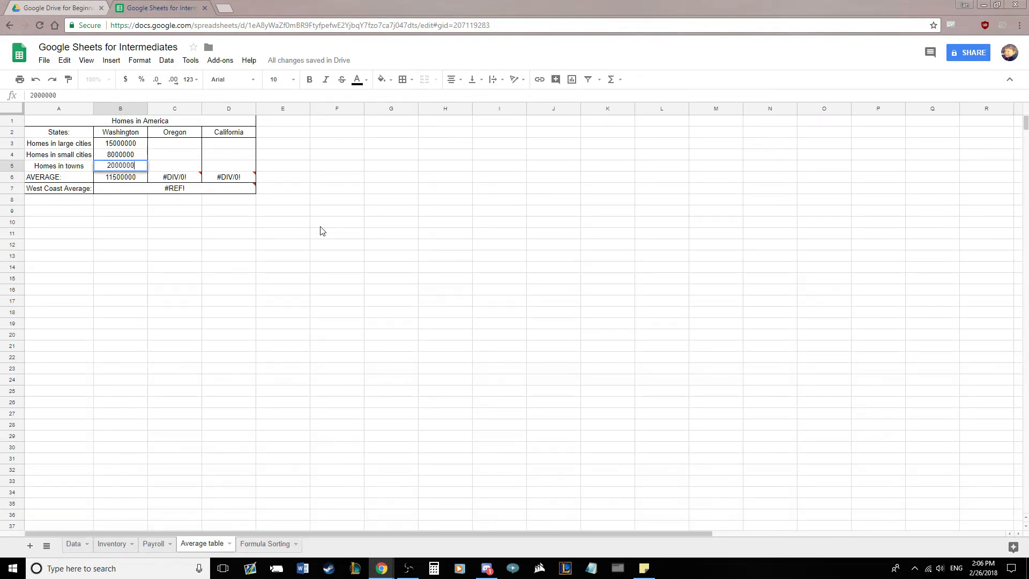
pyautogui.click(111, 179)
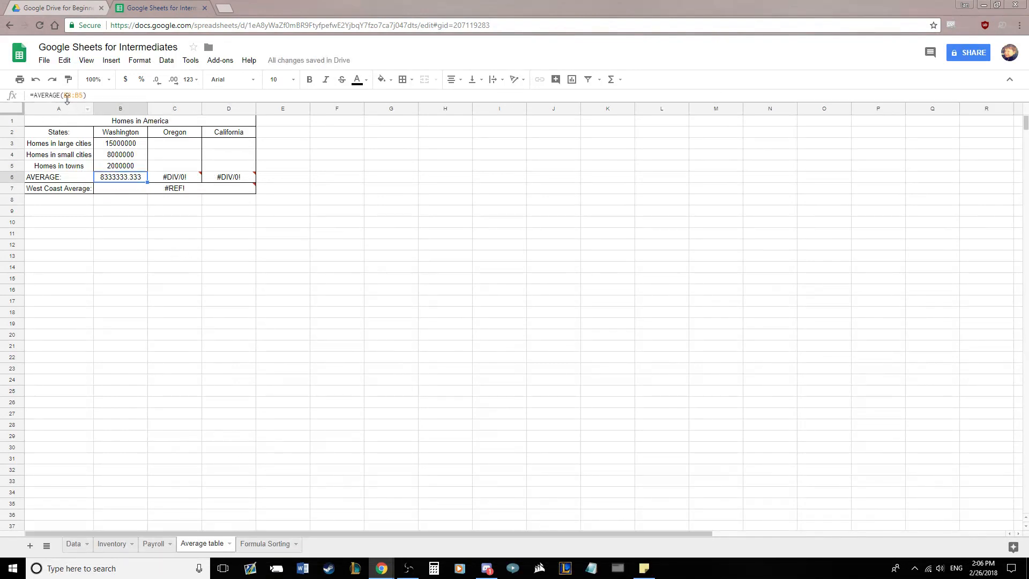
# Examine Washington's home counts and the AVERAGE formulas for each state and the West Coast row
pyautogui.click(127, 149)
pyautogui.click(127, 156)
pyautogui.click(127, 166)
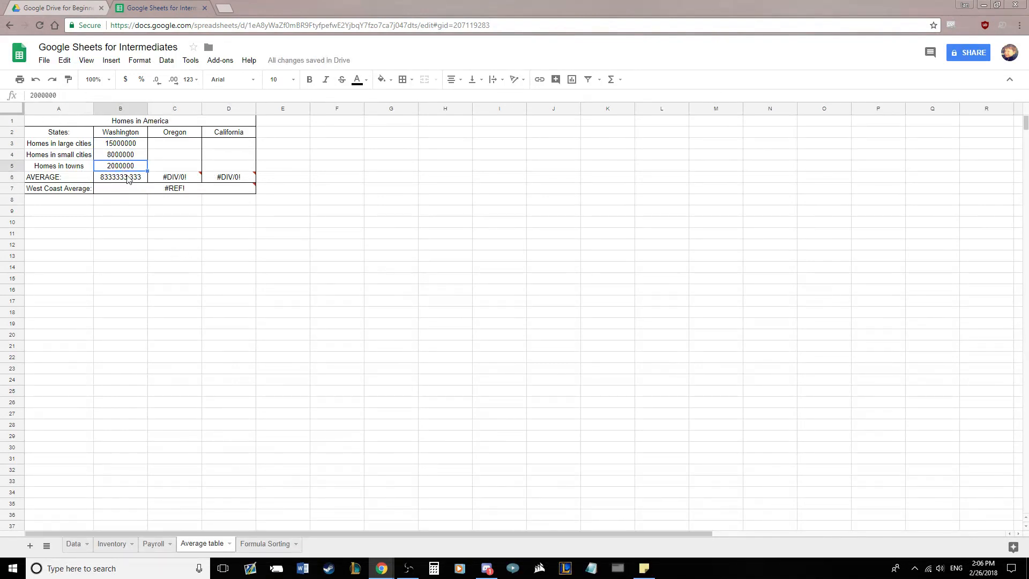
pyautogui.click(127, 179)
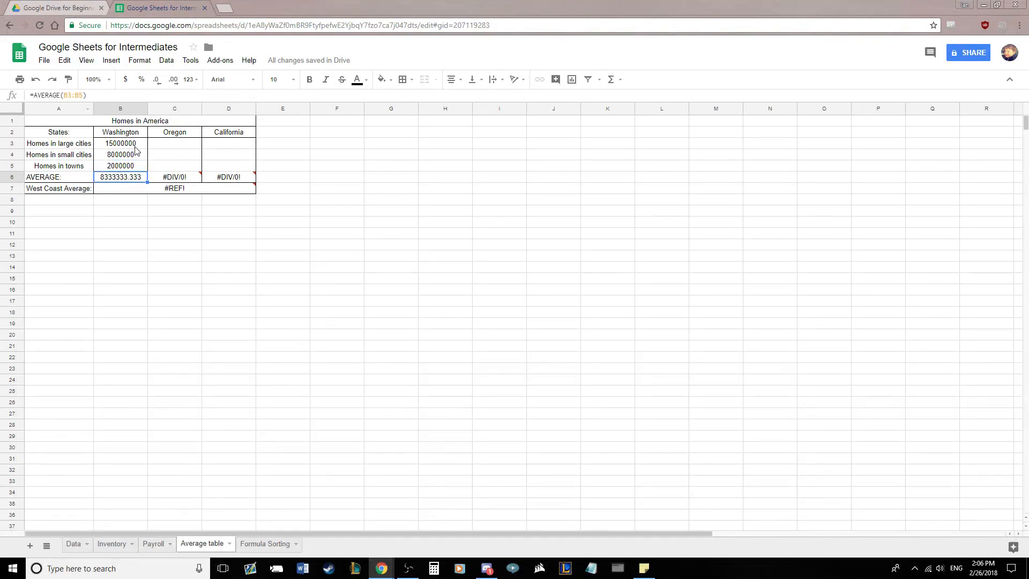
pyautogui.click(187, 189)
pyautogui.click(178, 178)
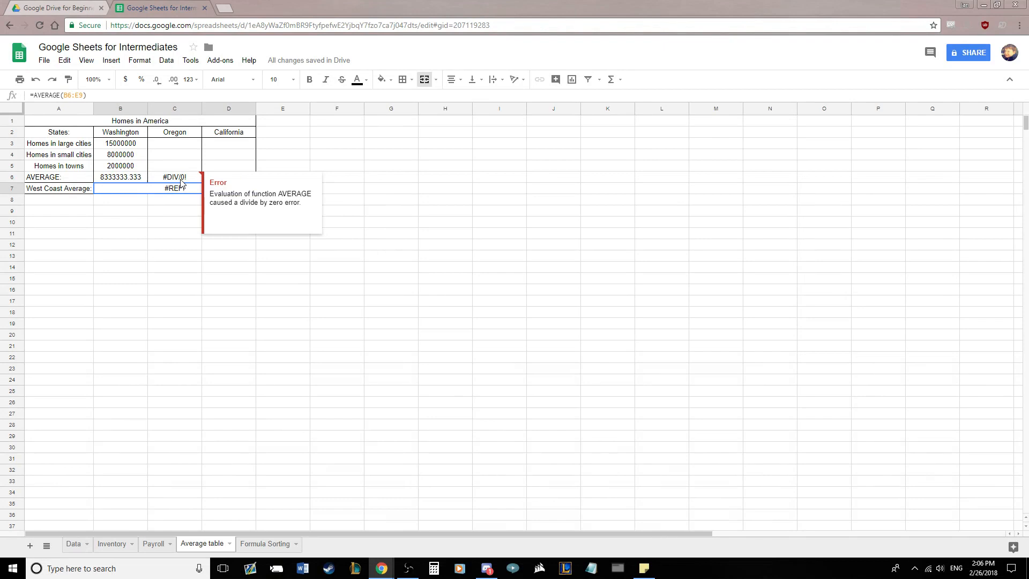
pyautogui.click(326, 178)
pyautogui.click(215, 179)
pyautogui.click(174, 178)
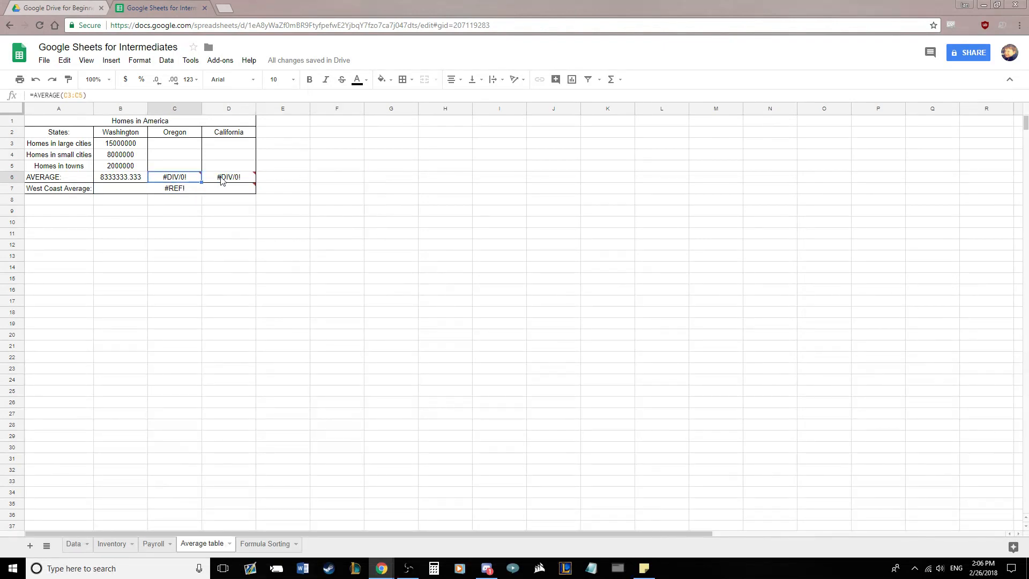
pyautogui.click(215, 178)
pyautogui.click(186, 178)
# Enter 10000000 in cell C3 as Oregon's homes in large cities
pyautogui.click(181, 148)
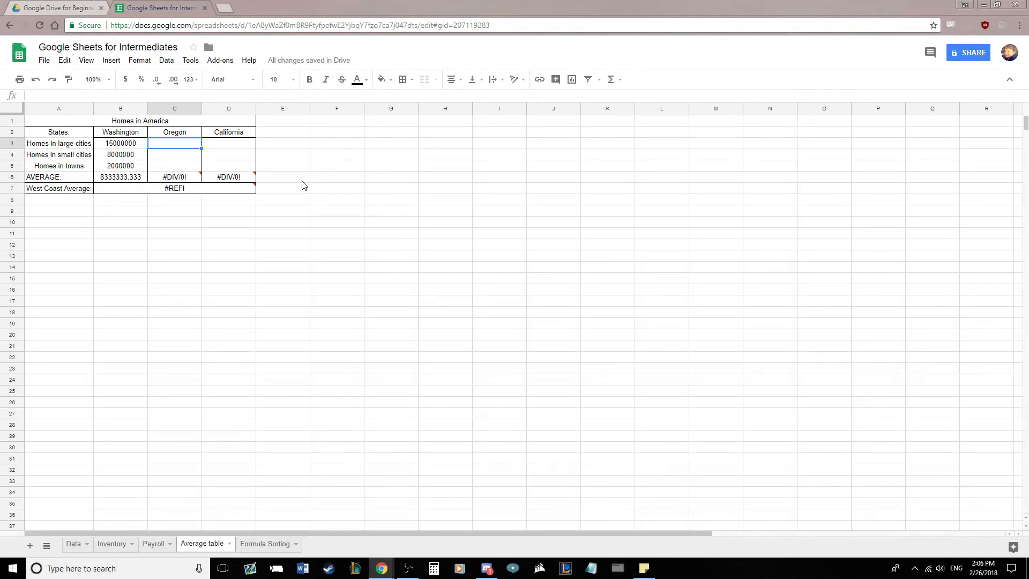
pyautogui.write('100000000')
pyautogui.press('Return')
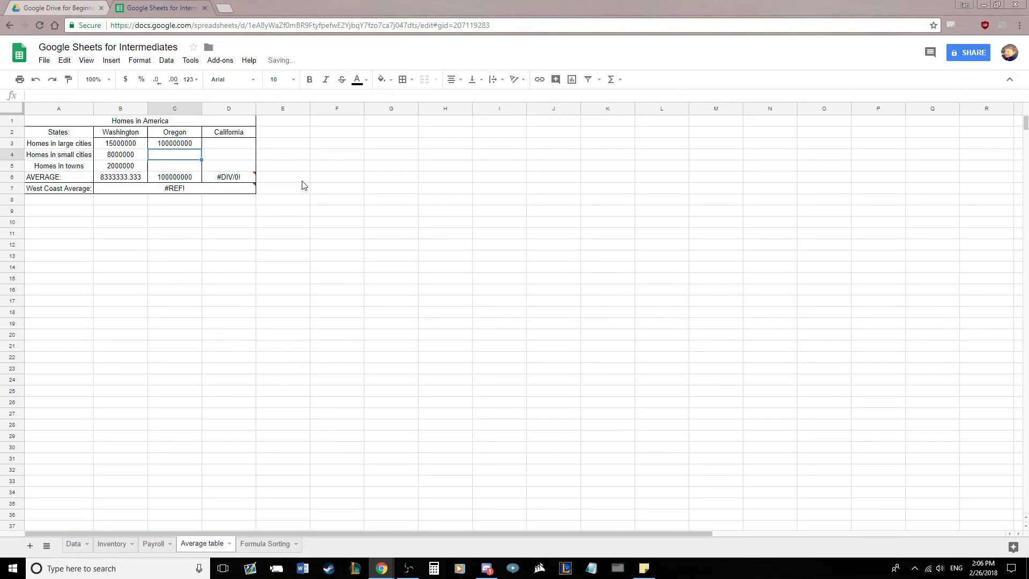
pyautogui.click(193, 146)
pyautogui.doubleClick(195, 146)
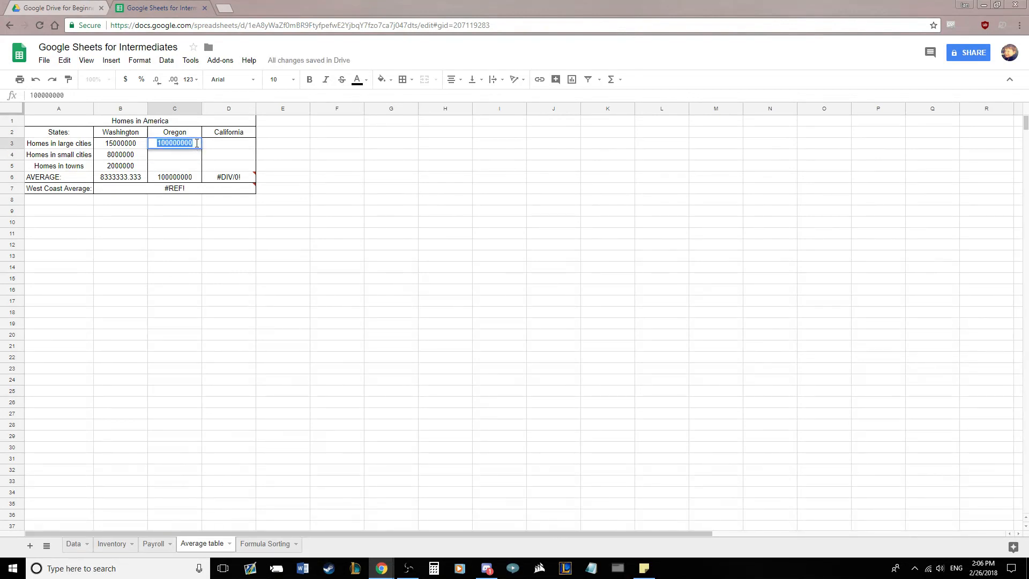
pyautogui.write('100000')
pyautogui.press('Return')
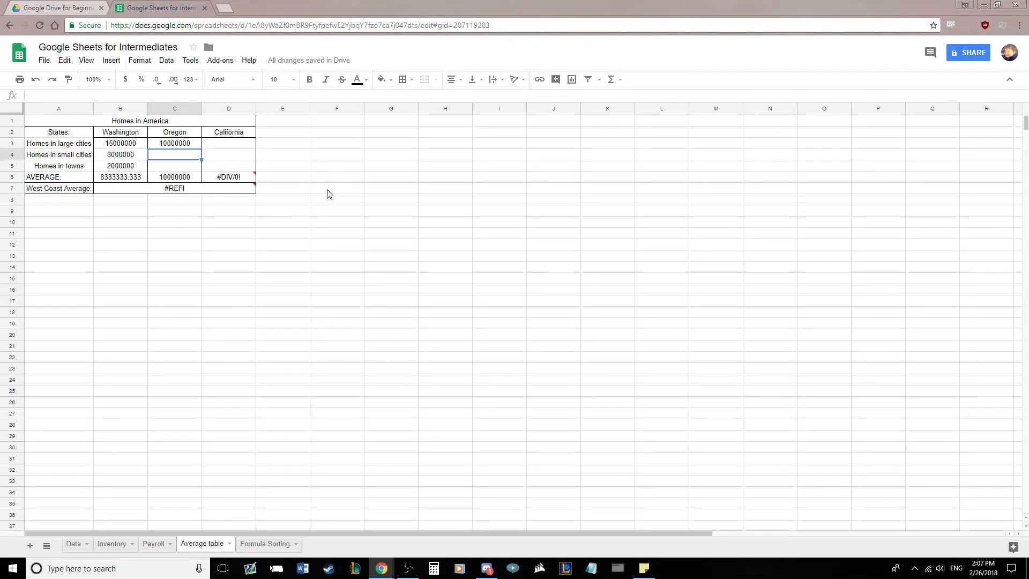
# Enter Oregon's homes in small cities as 6000000 in cell C4 and homes in towns as 1000000 in C5
pyautogui.write('6000000')
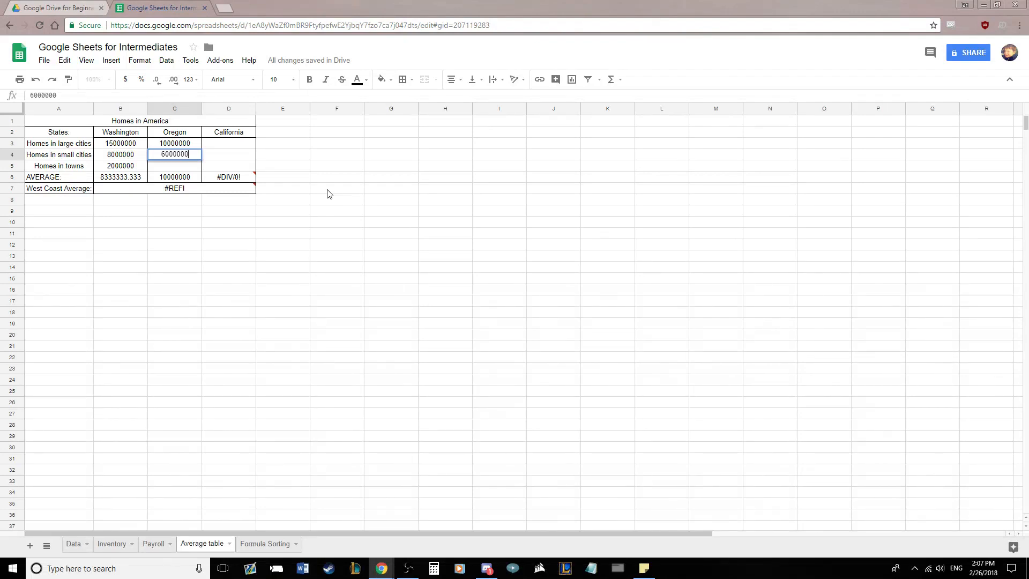
pyautogui.press('Return')
pyautogui.write('1000000')
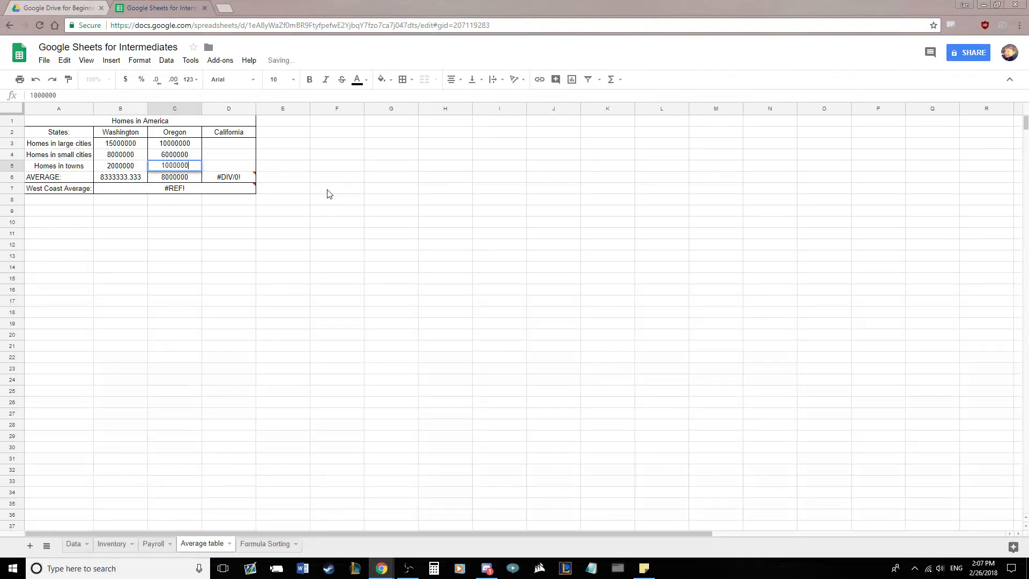
pyautogui.press('Return')
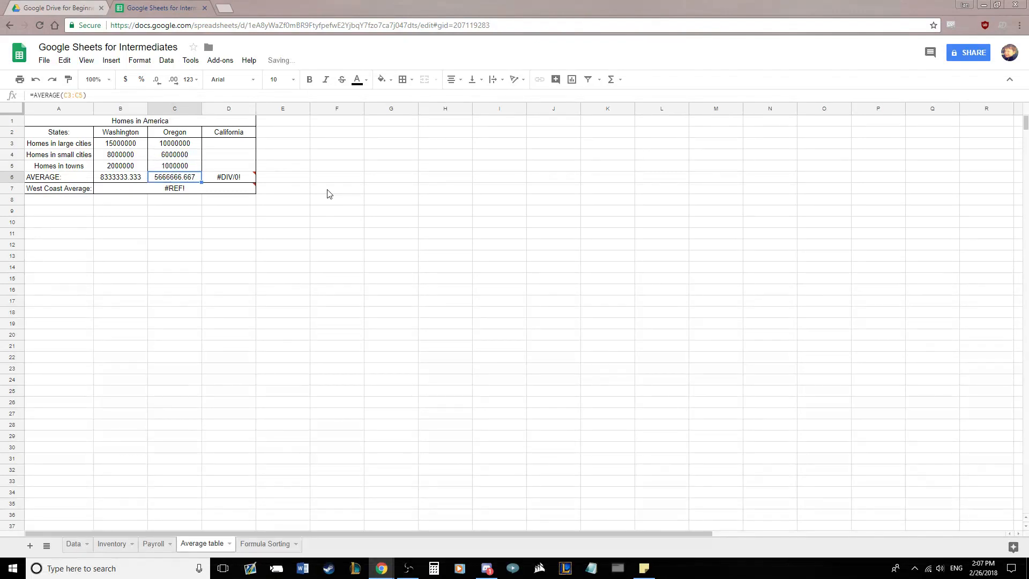
# Fill California's cells D3 to D5 with 20000000 for large cities, 10000000 for small cities and 3000000 for towns
pyautogui.click(234, 145)
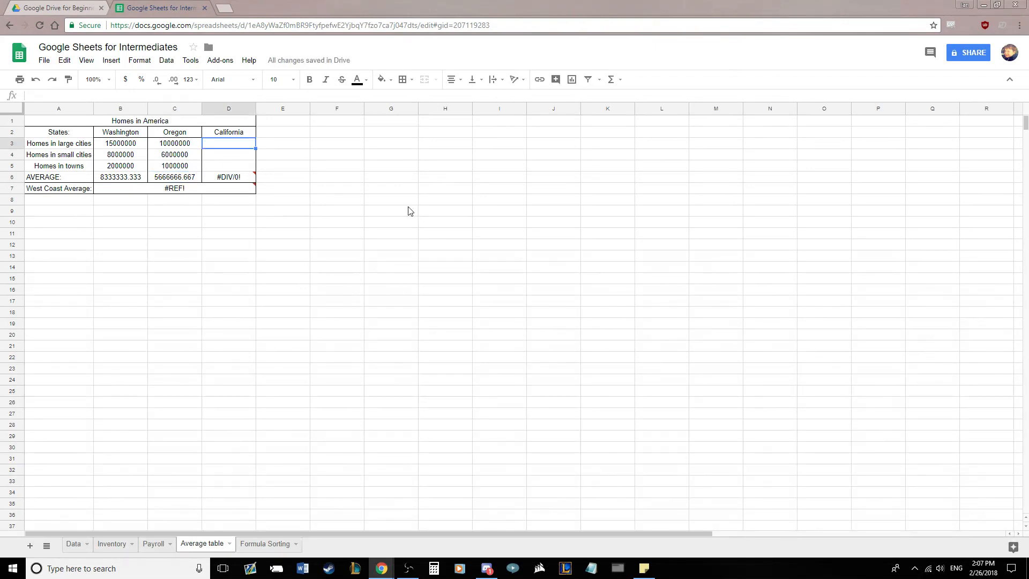
pyautogui.write('20000000')
pyautogui.press('Return')
pyautogui.write('1')
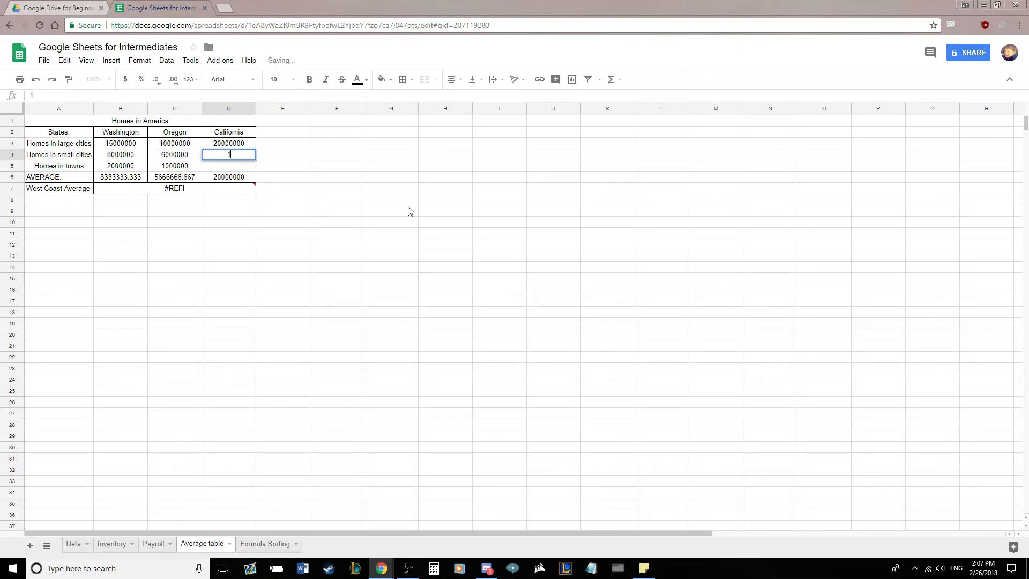
pyautogui.write('0000000')
pyautogui.press('Return')
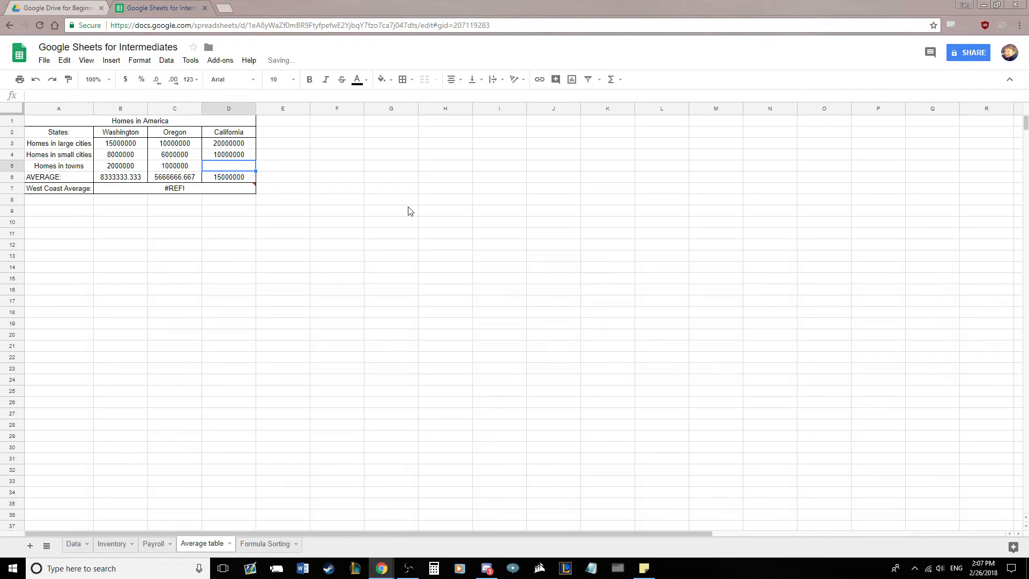
pyautogui.write('3000000')
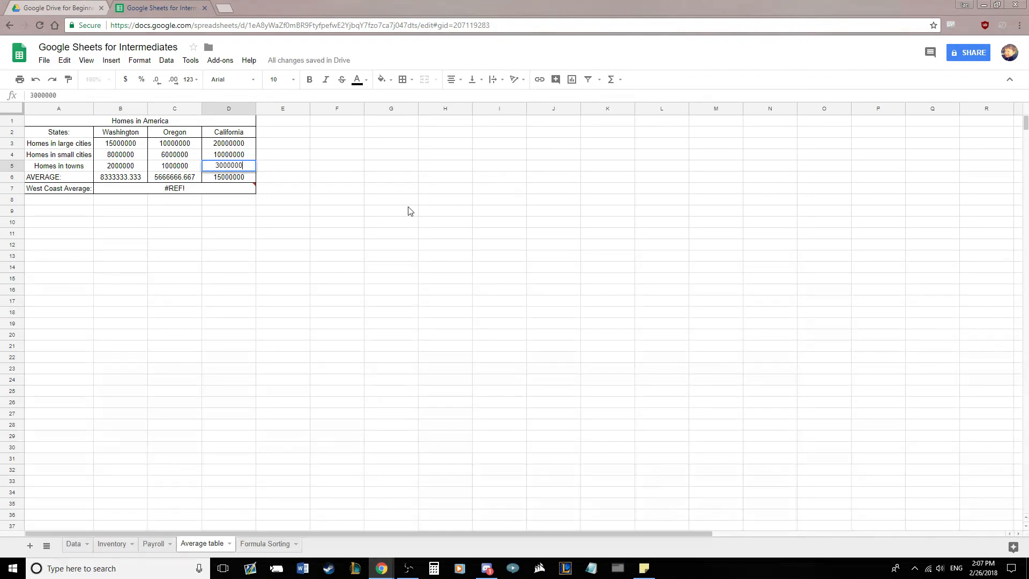
pyautogui.press('Return')
pyautogui.click(409, 211)
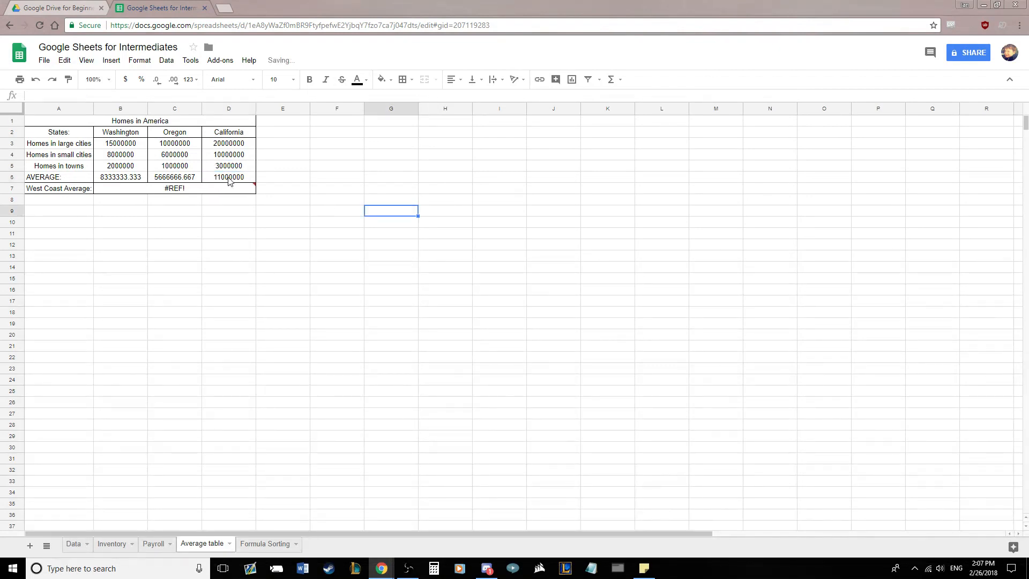
pyautogui.click(231, 178)
pyautogui.click(336, 223)
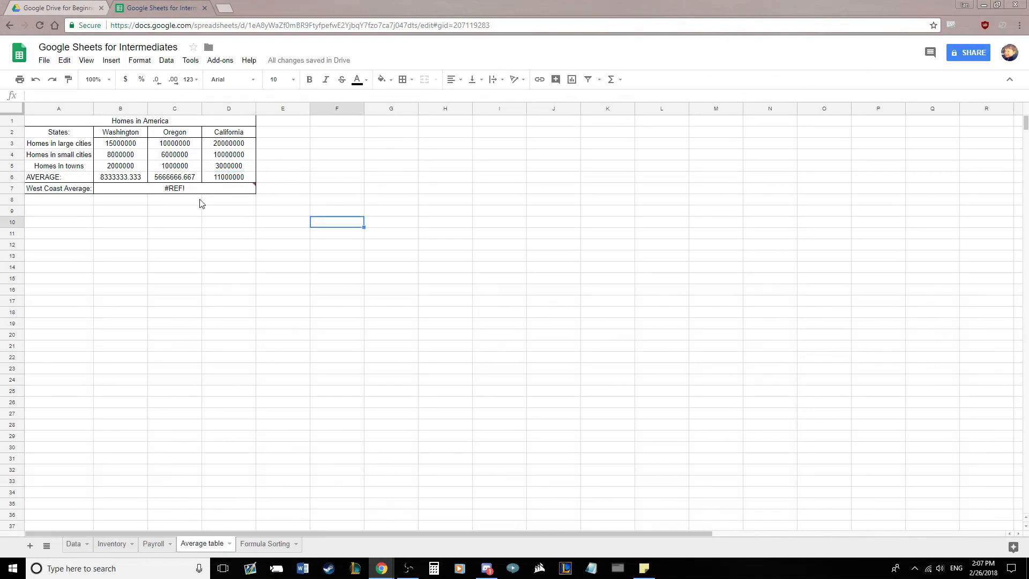
# Correct the West Coast average formula in row 7 to =AVERAGE(B6:D6)
pyautogui.click(204, 191)
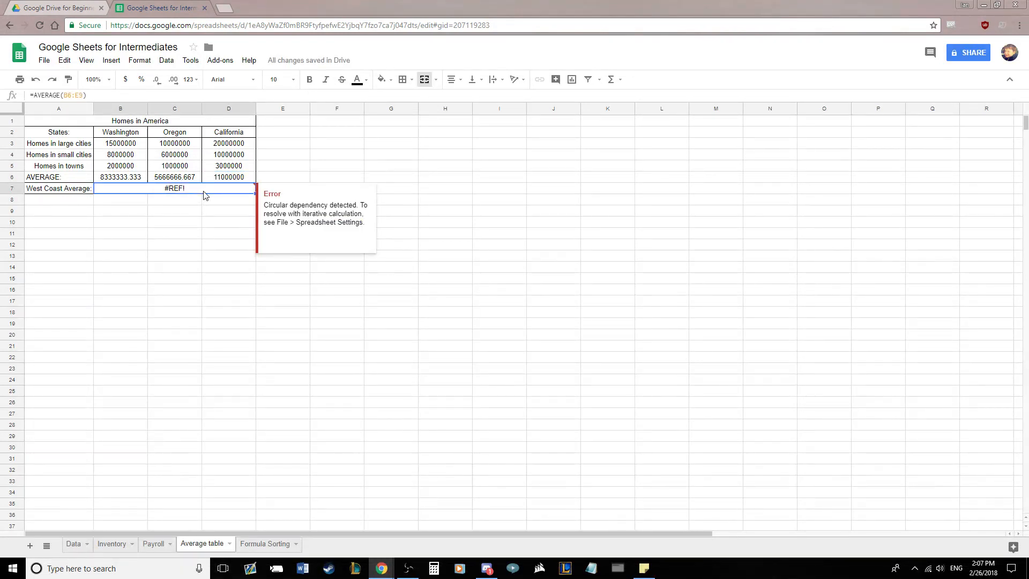
pyautogui.click(84, 92)
pyautogui.press('BackSpace')
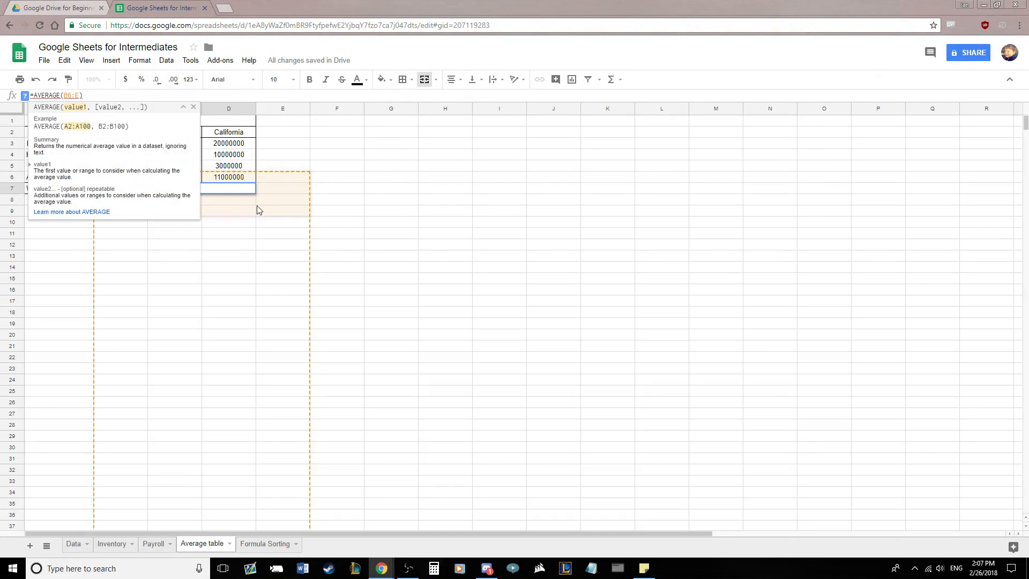
pyautogui.press('BackSpace')
pyautogui.write('D6')
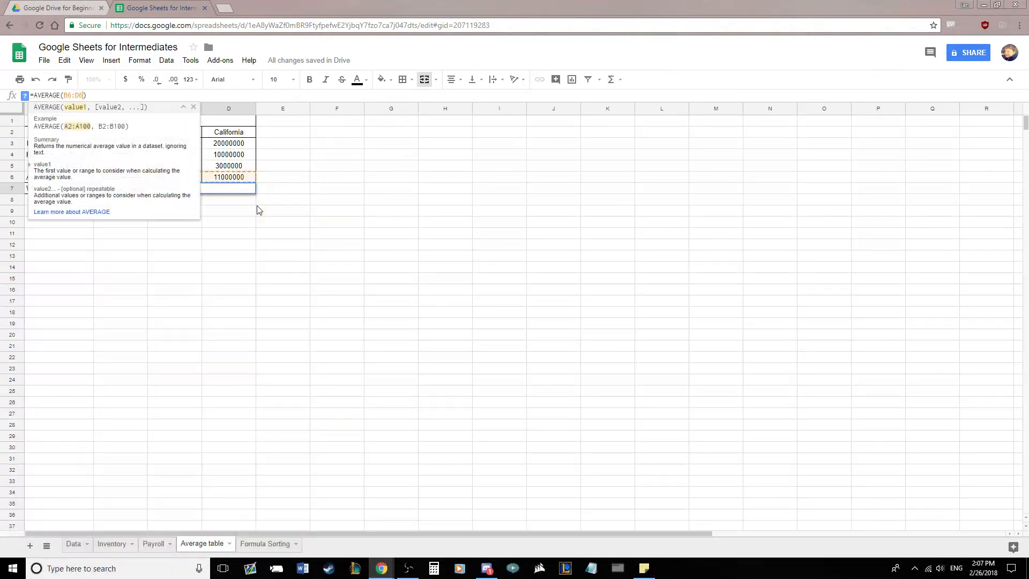
pyautogui.press('Return')
pyautogui.click(257, 205)
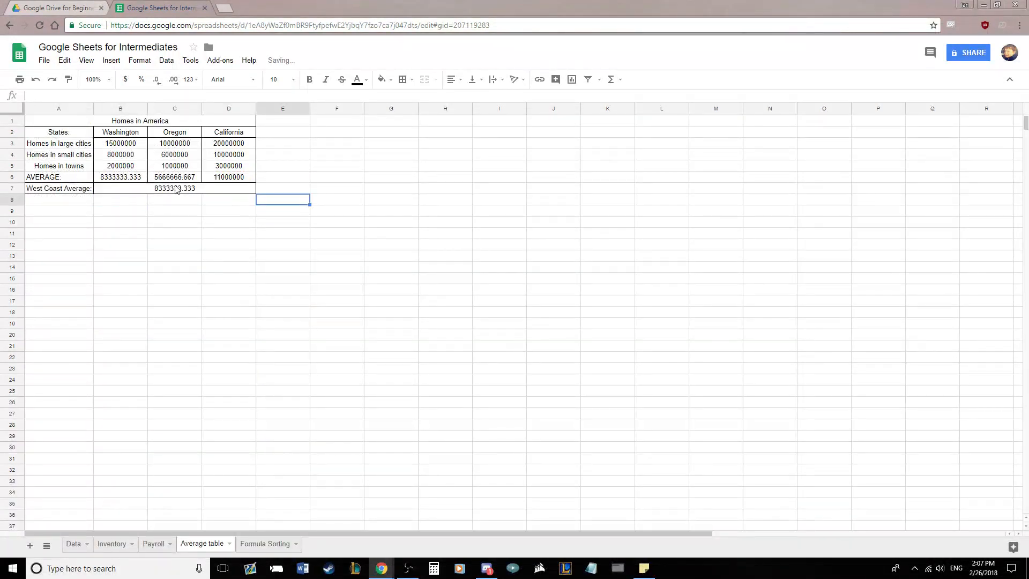
# Review the West Coast average formula against the state home counts and each state's average formula
pyautogui.click(176, 189)
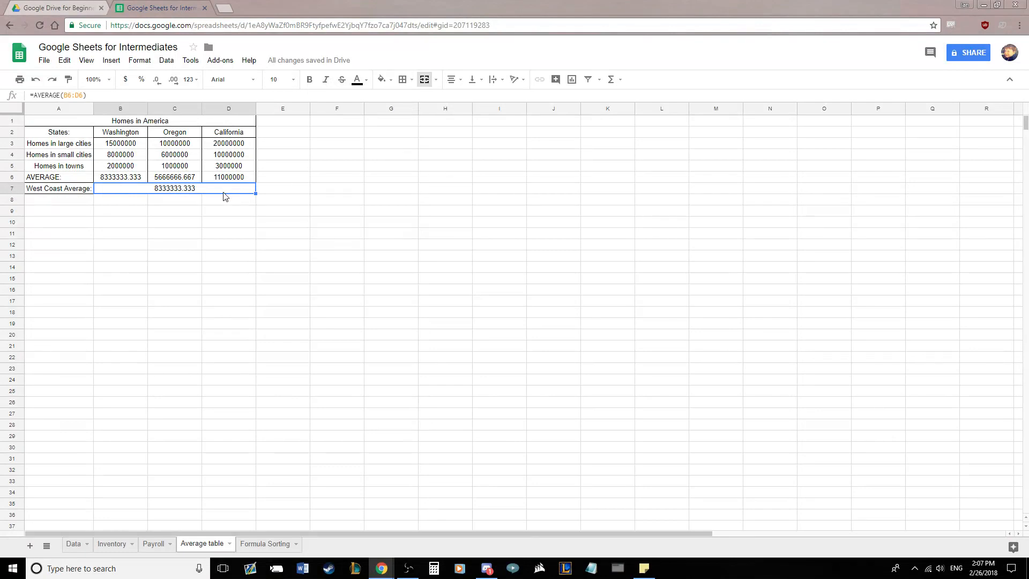
pyautogui.moveTo(133, 144); pyautogui.dragTo(227, 148)
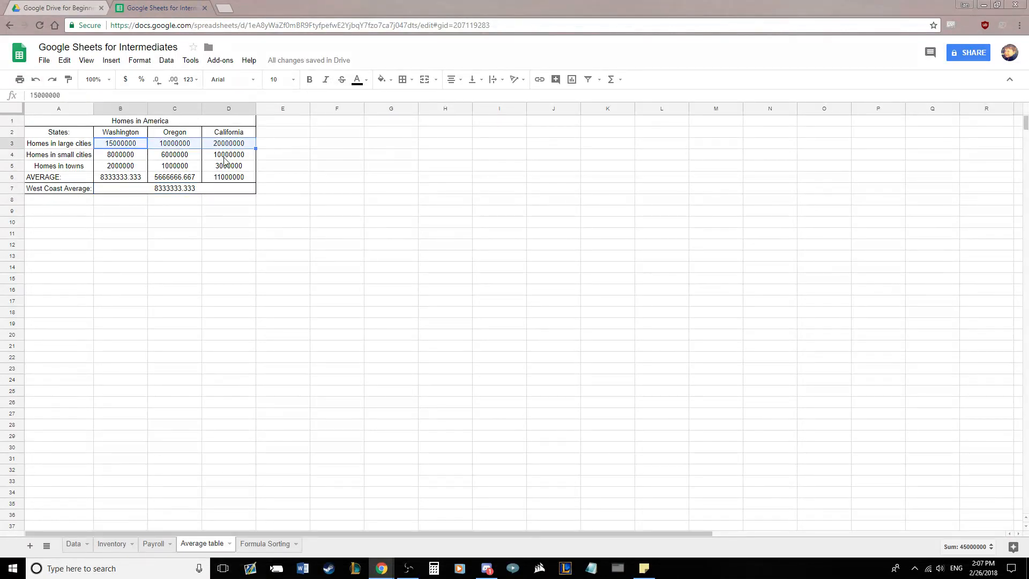
pyautogui.moveTo(137, 166)
pyautogui.mouseDown()
pyautogui.moveTo(244, 167)
pyautogui.moveTo(113, 175)
pyautogui.moveTo(143, 192)
pyautogui.moveTo(116, 175)
pyautogui.moveTo(133, 185)
pyautogui.mouseUp()
pyautogui.click(377, 187)
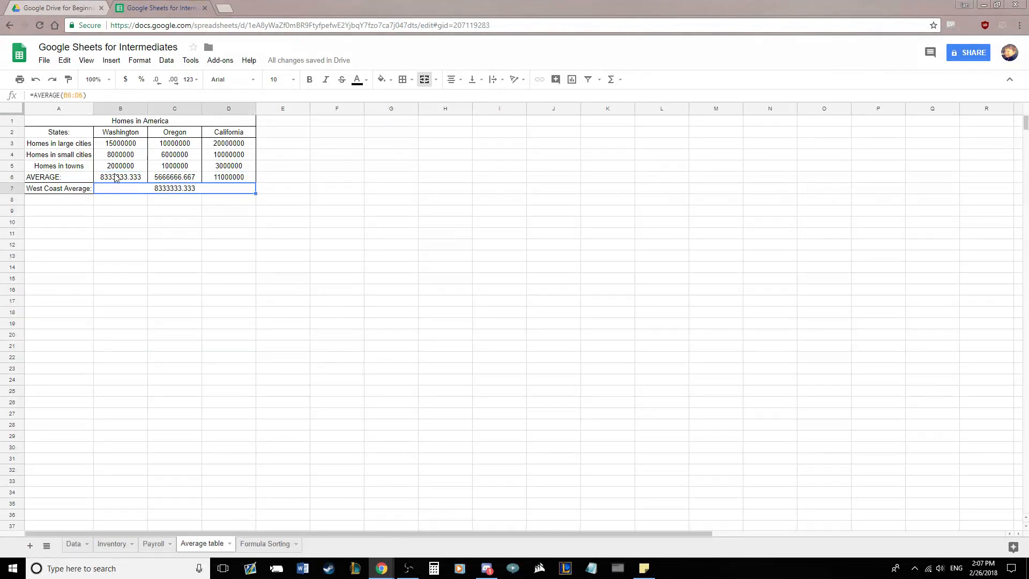
pyautogui.click(358, 203)
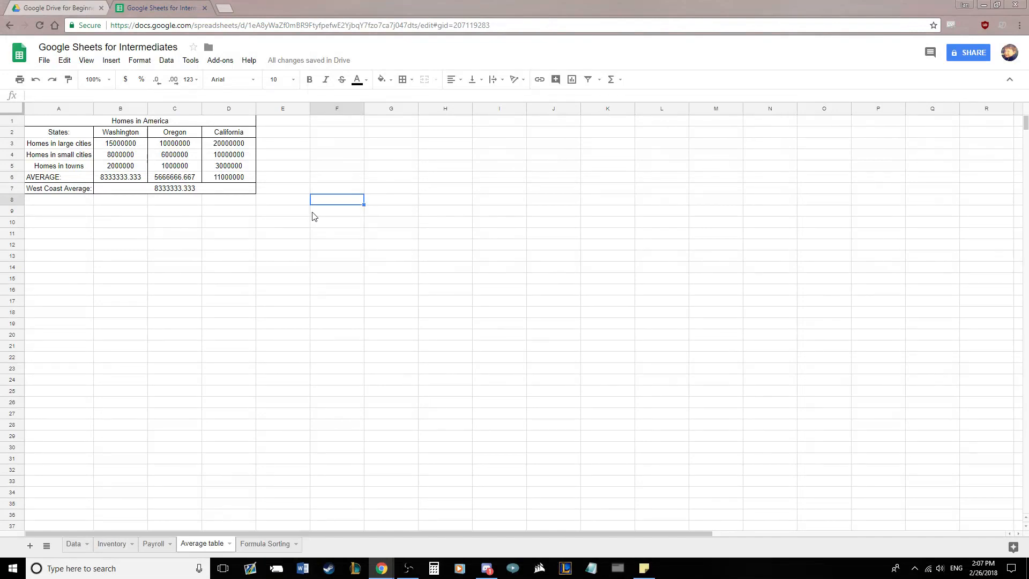
pyautogui.click(219, 179)
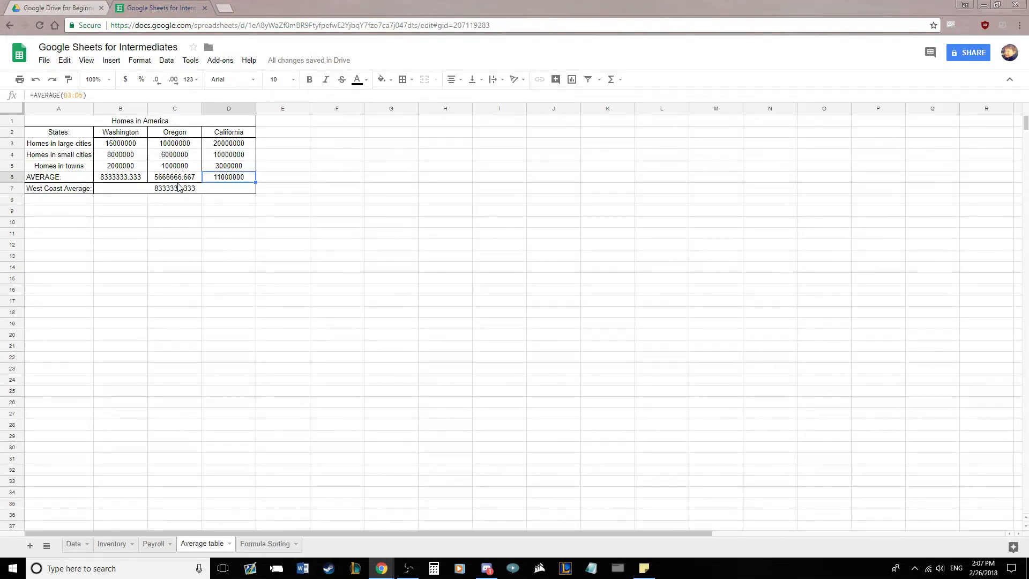
pyautogui.click(181, 181)
pyautogui.click(113, 179)
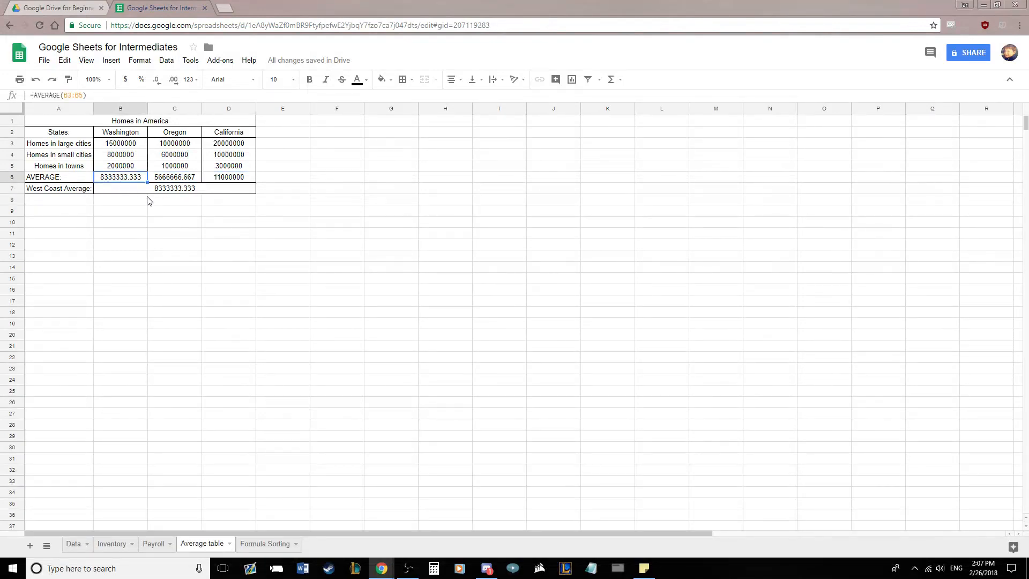
pyautogui.click(205, 192)
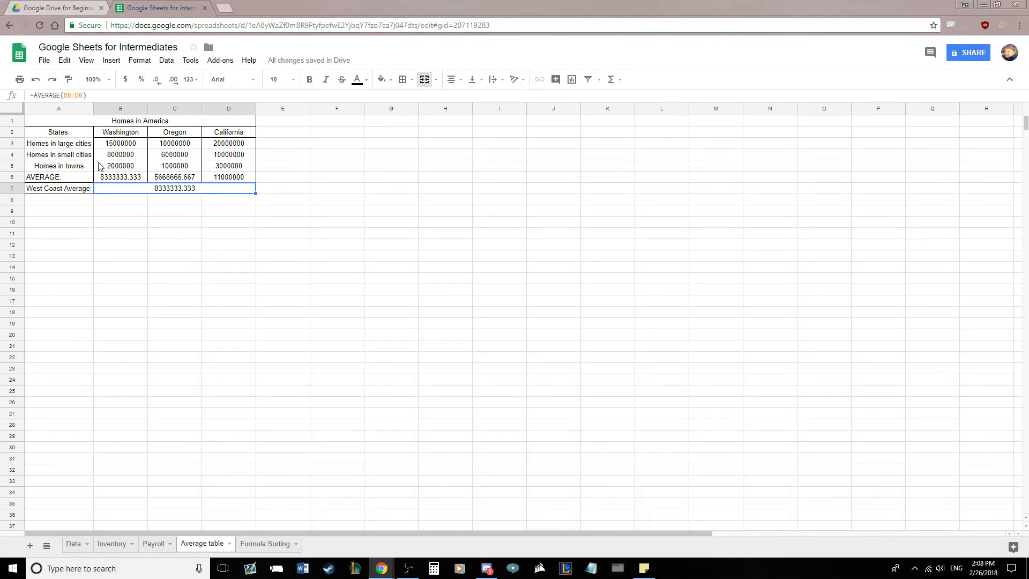
# Increase the decimal places shown for Washington's average in cell B6 to seven
pyautogui.click(121, 179)
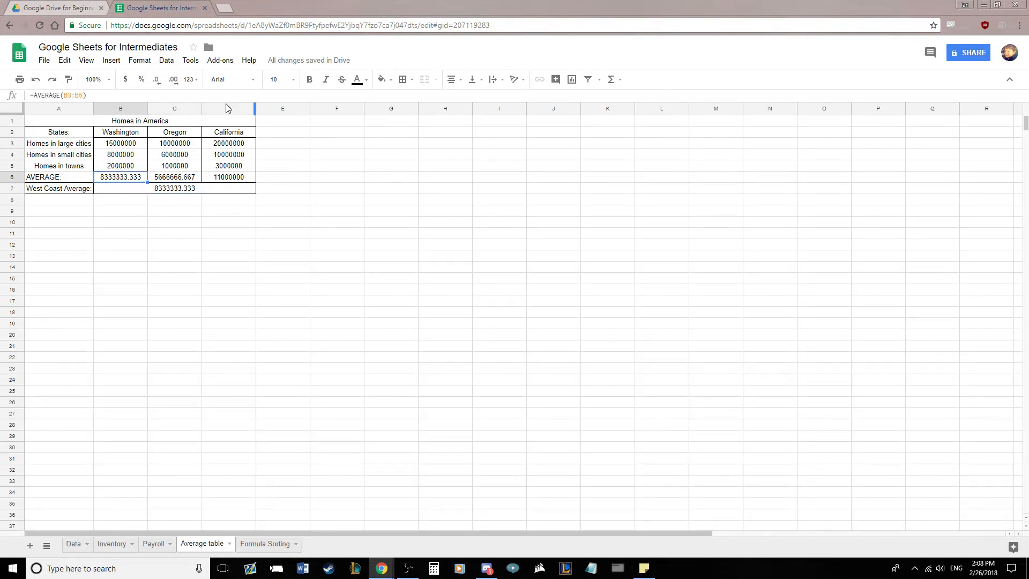
pyautogui.click(173, 80)
pyautogui.click(173, 80)
pyautogui.click(173, 80)
pyautogui.click(173, 80)
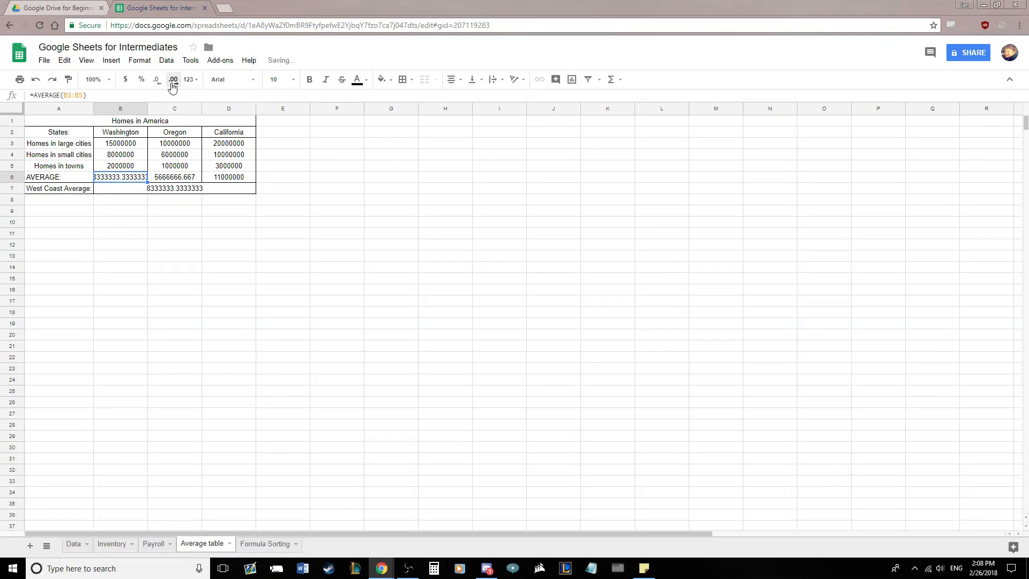
# Further increase the number of decimal places shown for Washington's average in cell B6
pyautogui.click(172, 82)
pyautogui.click(173, 81)
pyautogui.click(173, 81)
pyautogui.click(173, 81)
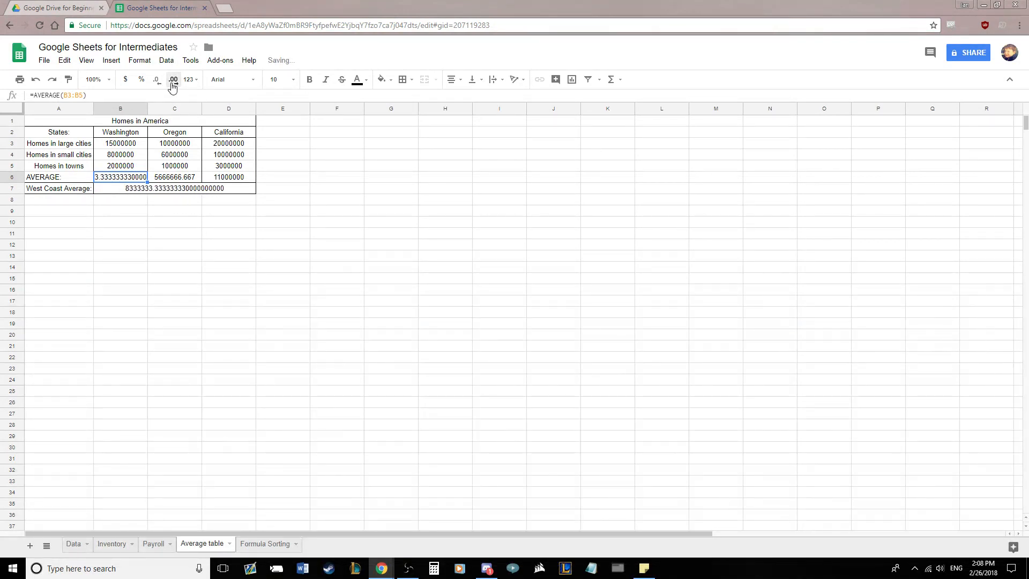
# Reduce Washington's average in cell B6 to a whole number with no decimal places
pyautogui.click(157, 80)
pyautogui.click(157, 80)
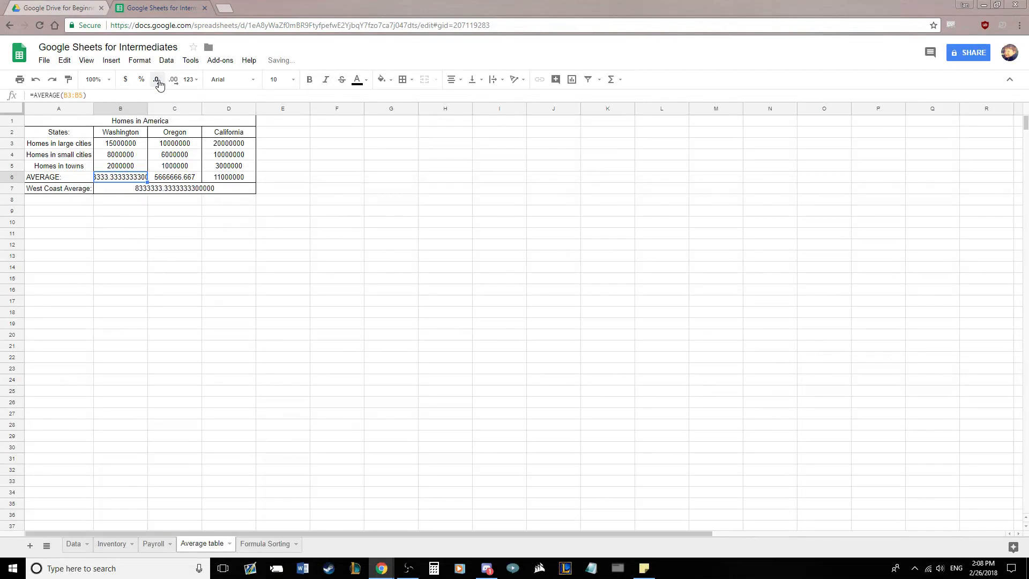
pyautogui.click(157, 81)
pyautogui.click(157, 81)
pyautogui.click(157, 81)
pyautogui.click(157, 81)
pyautogui.click(157, 81)
pyautogui.click(158, 81)
pyautogui.click(158, 81)
pyautogui.click(158, 81)
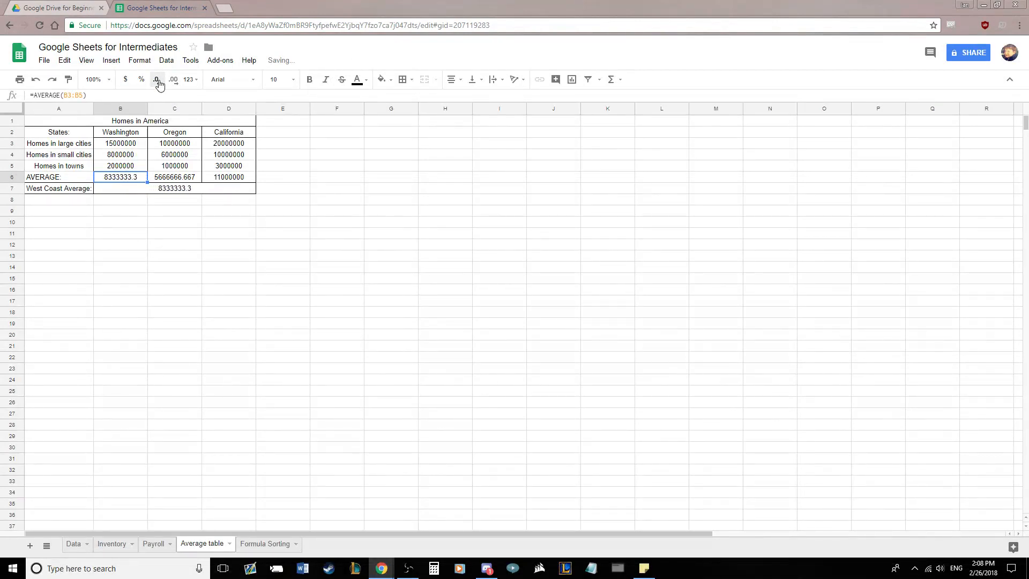
pyautogui.click(158, 81)
pyautogui.click(192, 60)
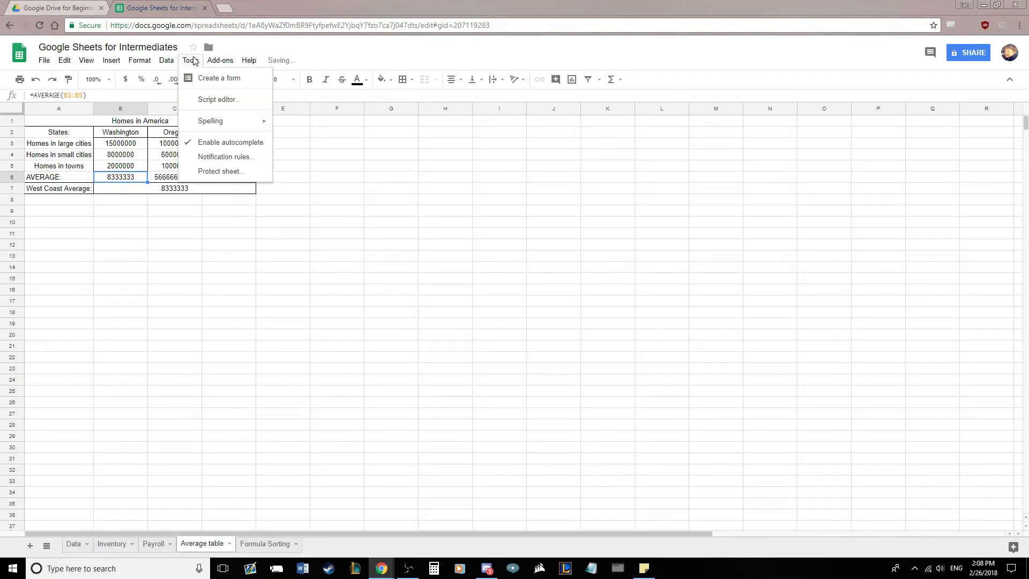
pyautogui.moveTo(173, 60)
pyautogui.moveTo(143, 64)
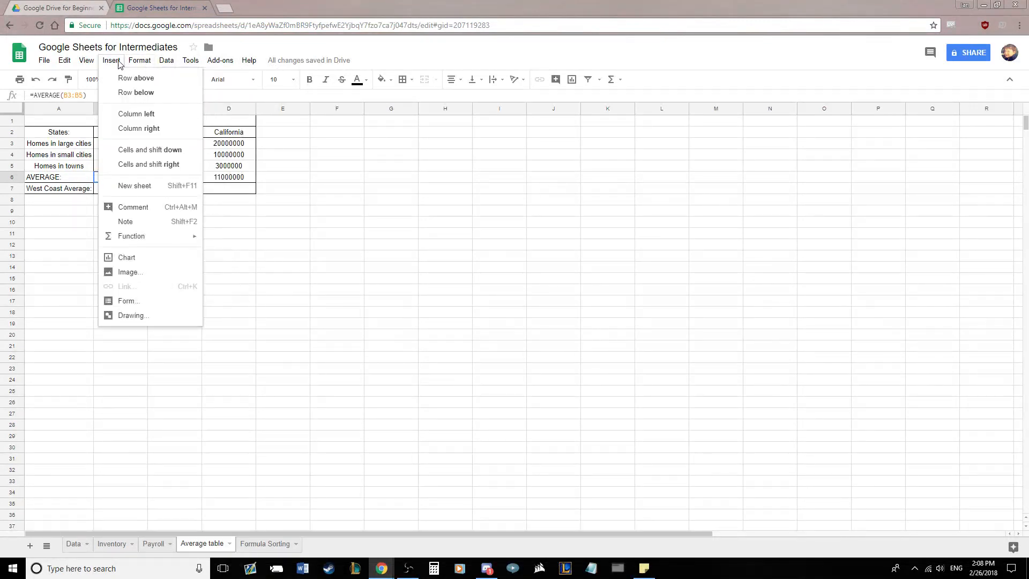
pyautogui.moveTo(70, 64)
pyautogui.click(465, 244)
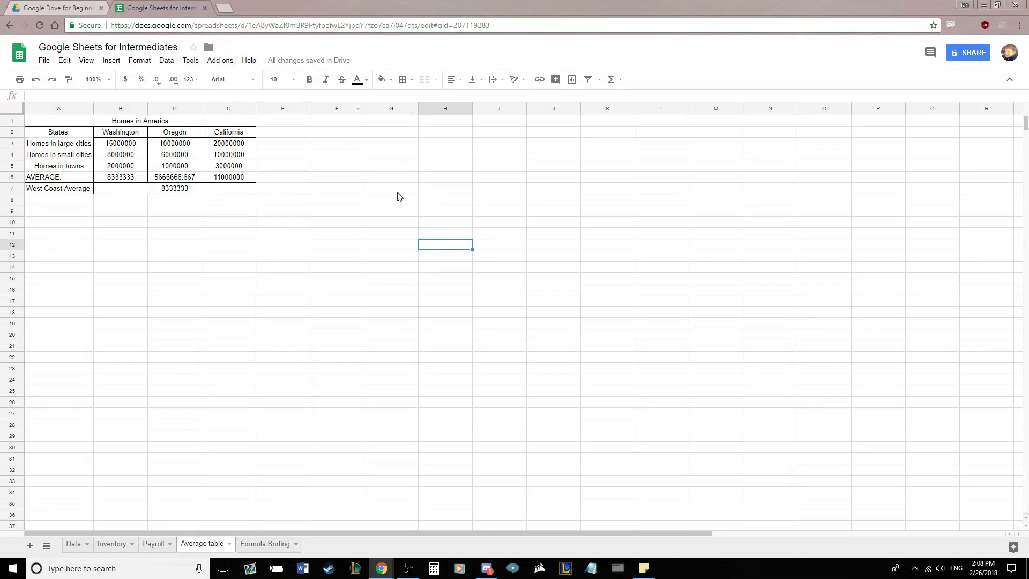
pyautogui.click(380, 222)
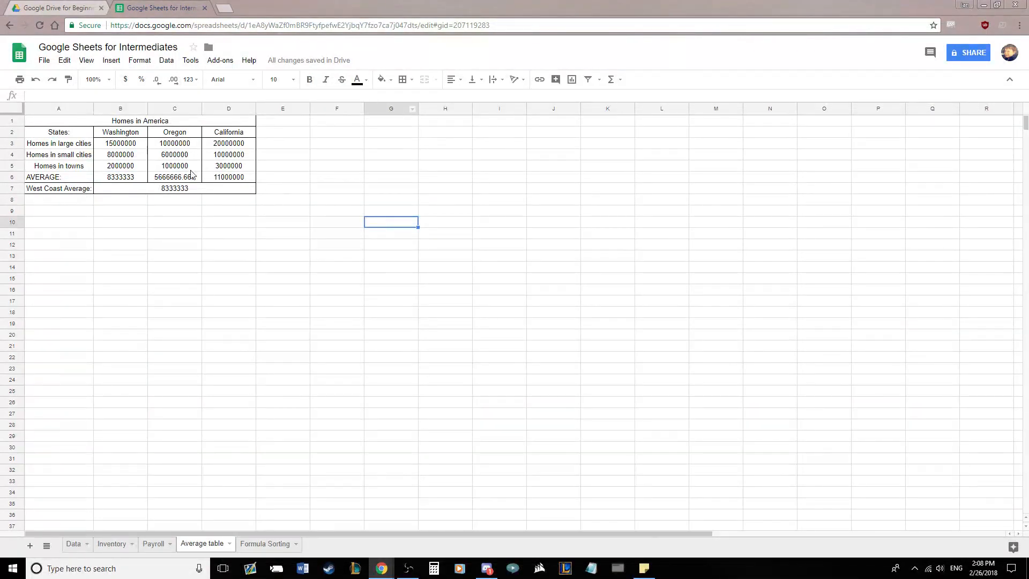
# Remove all three decimal places from Oregon's average in cell C6
pyautogui.click(172, 176)
pyautogui.click(157, 80)
pyautogui.click(156, 80)
pyautogui.click(156, 80)
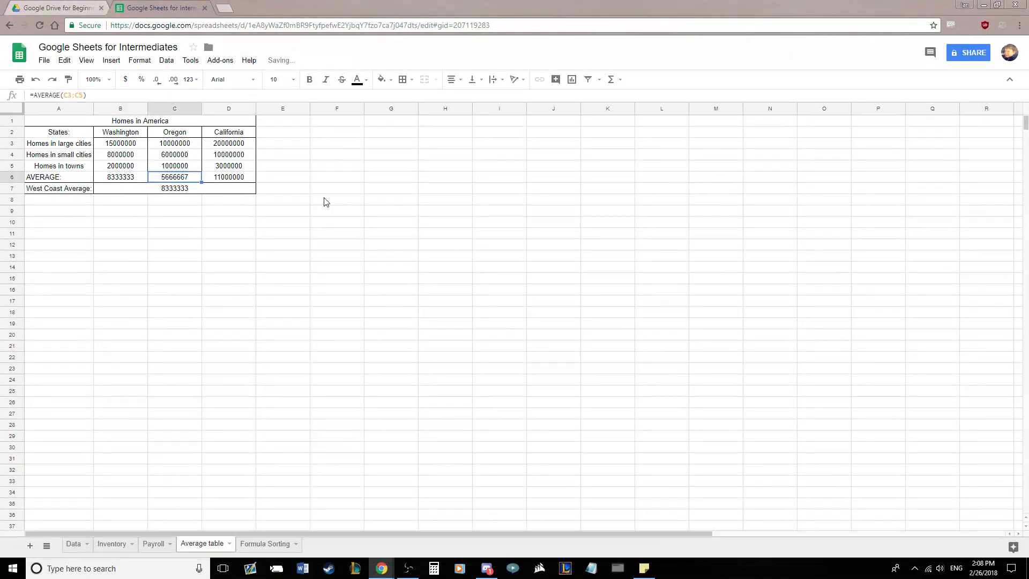
pyautogui.click(325, 202)
# Show three decimal places on the West Coast average in row 7 and remove them again
pyautogui.click(242, 190)
pyautogui.click(172, 81)
pyautogui.click(173, 81)
pyautogui.click(172, 81)
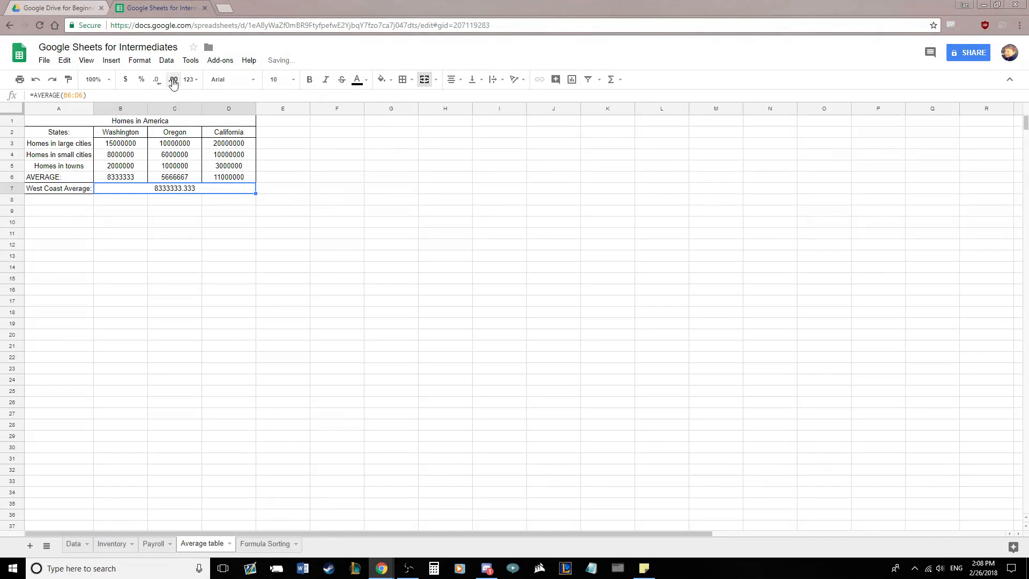
pyautogui.click(156, 81)
pyautogui.click(157, 81)
pyautogui.click(156, 82)
pyautogui.click(349, 236)
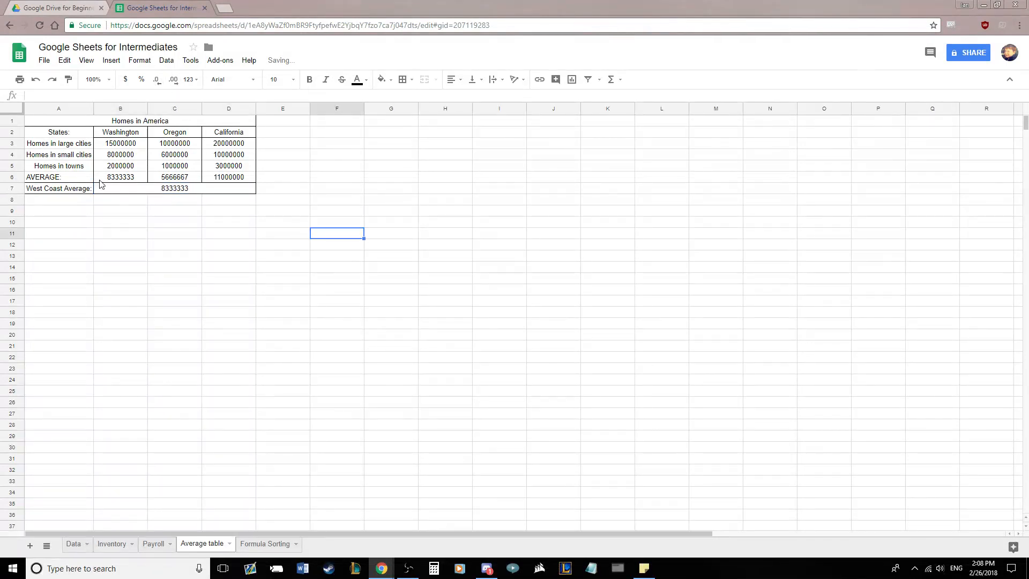
# Try the Percent number format on the table values in B3:D7 and undo it
pyautogui.moveTo(125, 149); pyautogui.dragTo(213, 188)
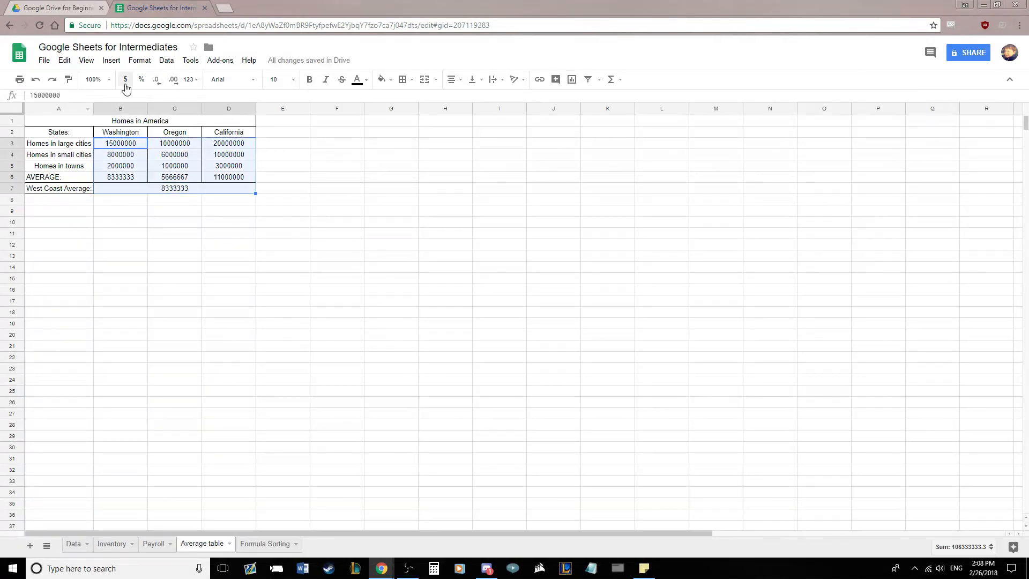
pyautogui.click(140, 61)
pyautogui.moveTo(172, 80)
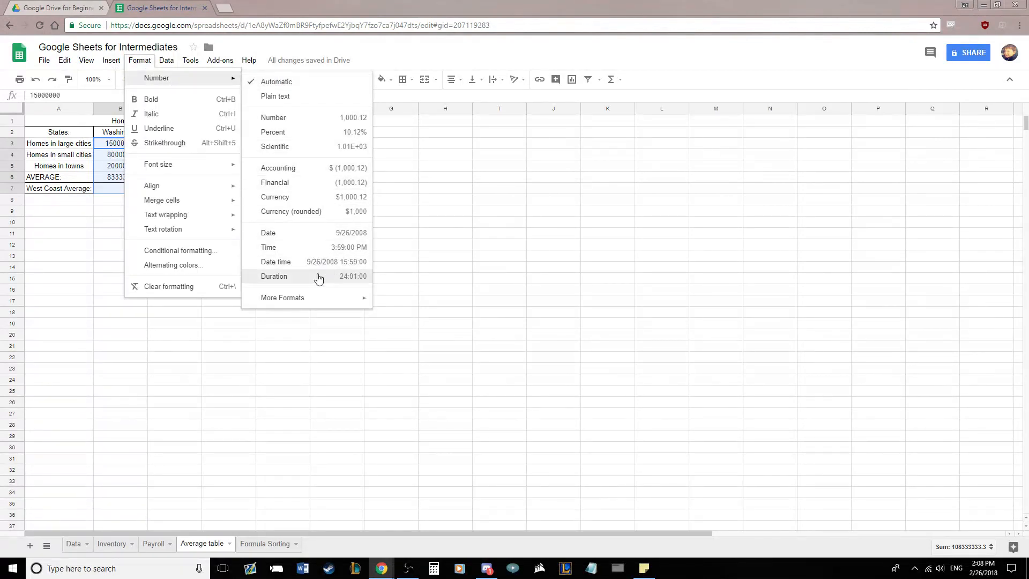
pyautogui.click(308, 134)
pyautogui.click(328, 211)
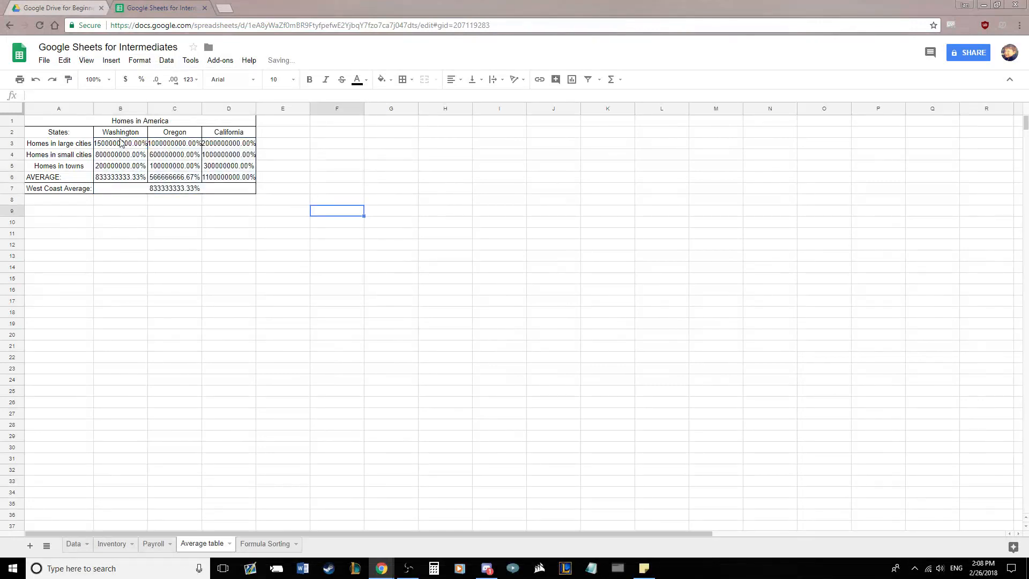
pyautogui.moveTo(120, 144); pyautogui.dragTo(235, 179)
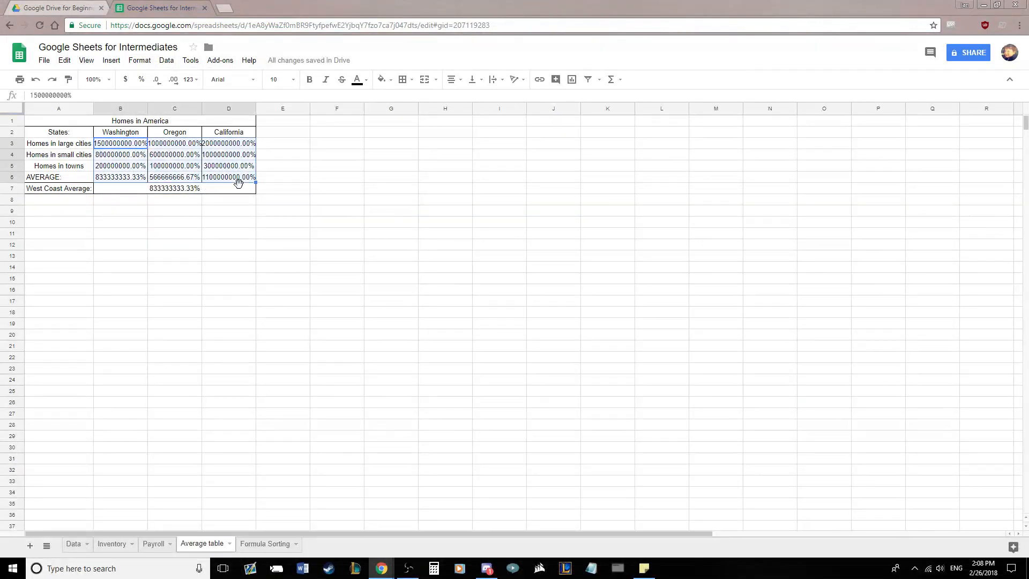
pyautogui.click(372, 191)
pyautogui.hotkey('ctrl', 'z')
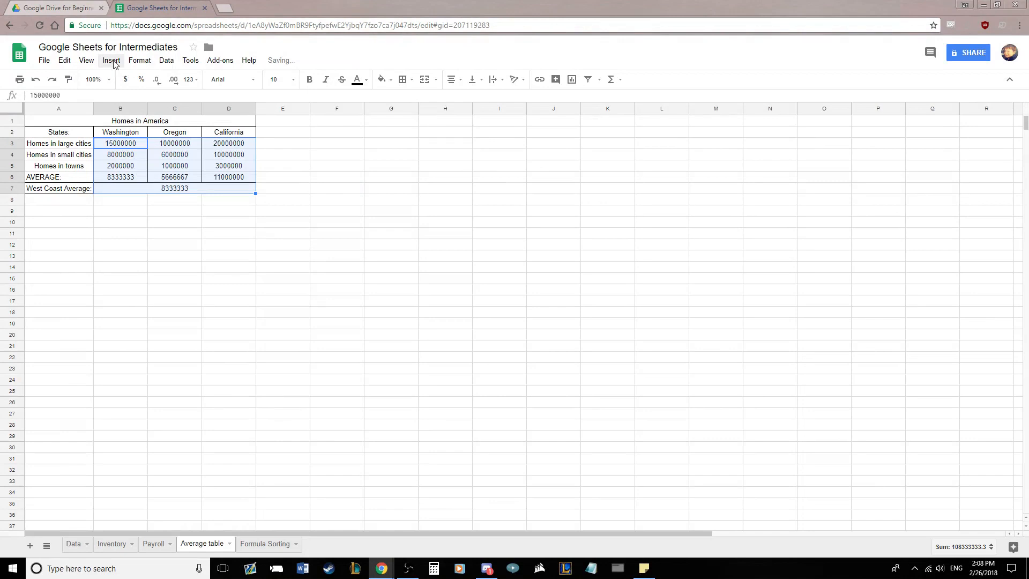
# Apply the Number format with thousands separators and two decimals to the table values in B3:D7
pyautogui.click(140, 60)
pyautogui.moveTo(190, 79)
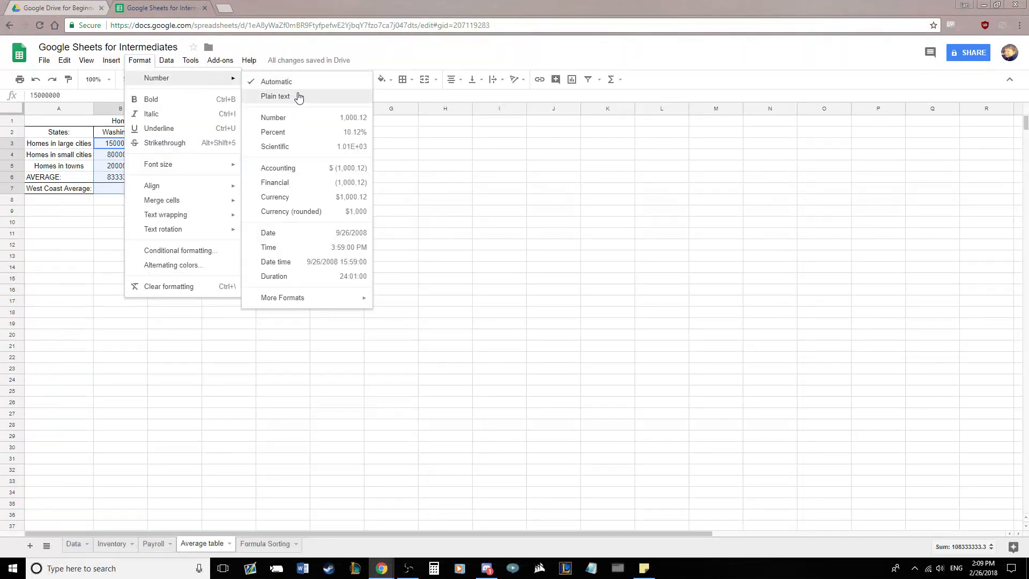
pyautogui.click(309, 119)
pyautogui.click(306, 187)
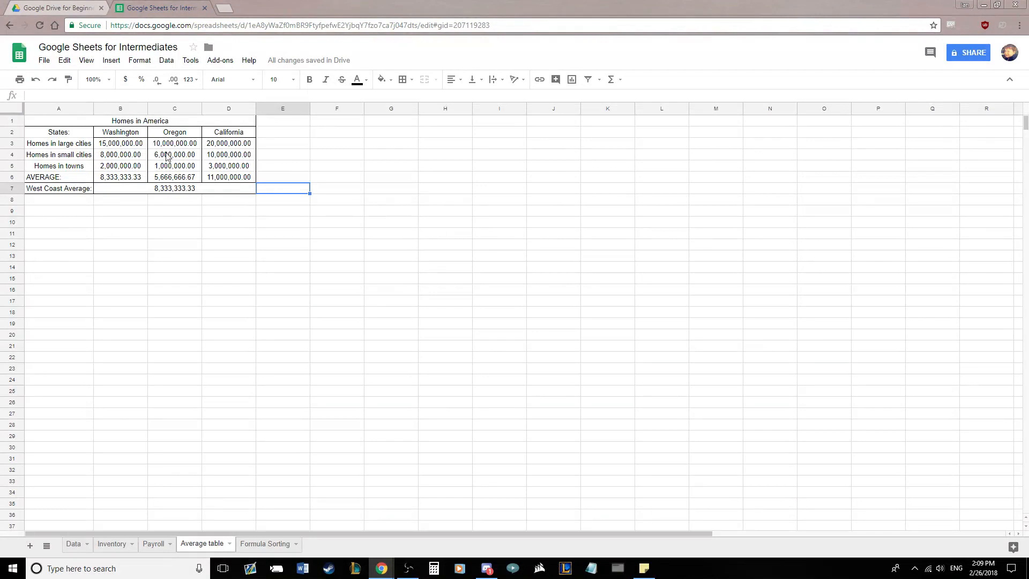
pyautogui.moveTo(131, 143); pyautogui.dragTo(245, 189)
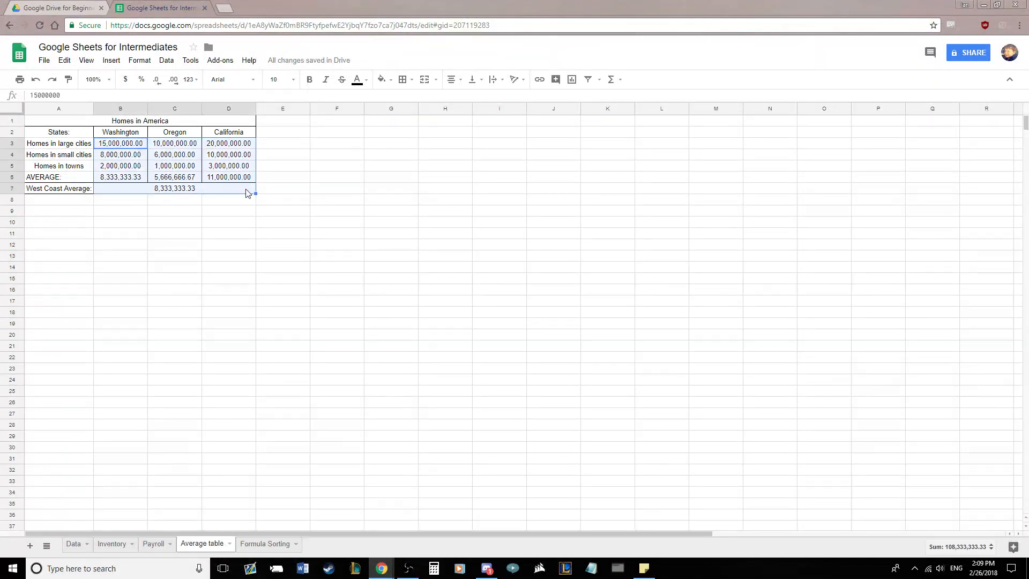
pyautogui.click(355, 203)
# Remove both decimal places from Oregon's average in cell C6
pyautogui.click(152, 186)
pyautogui.click(133, 179)
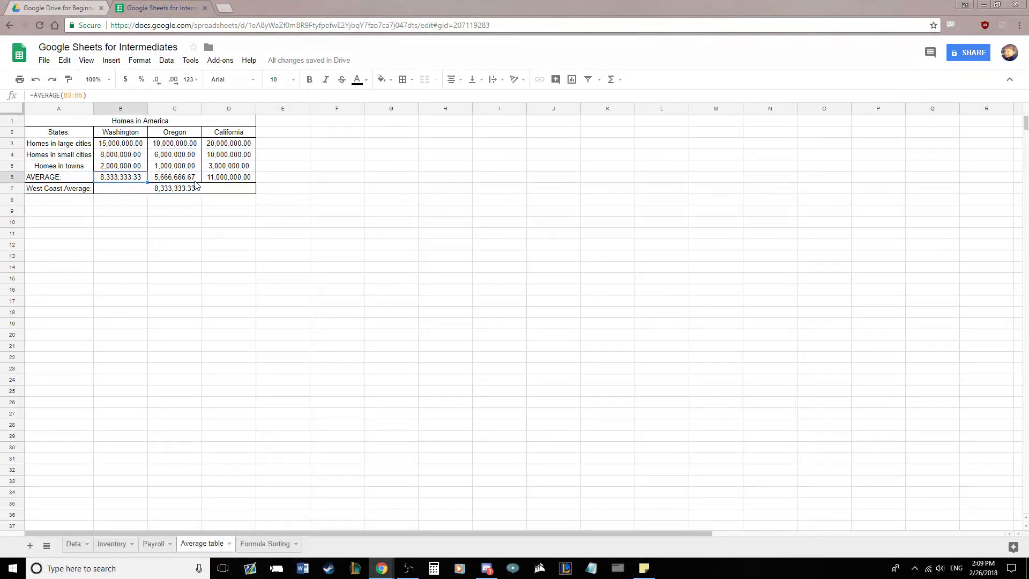
pyautogui.click(195, 180)
pyautogui.click(229, 180)
pyautogui.click(185, 178)
pyautogui.click(157, 80)
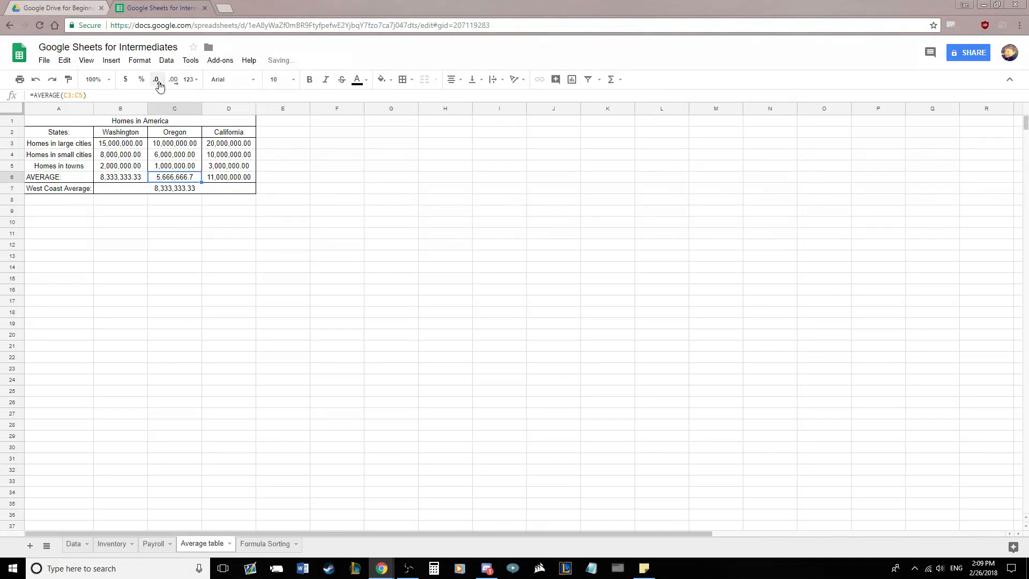
pyautogui.click(156, 80)
# Remove both decimal places from Washington's average in cell B6 and from the West Coast average in row 7
pyautogui.click(117, 172)
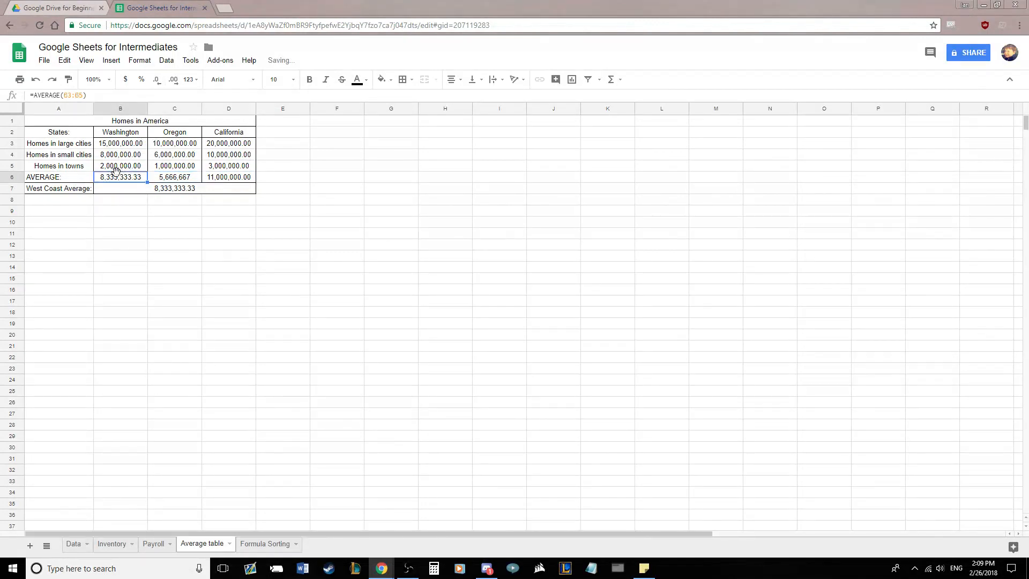
pyautogui.click(156, 79)
pyautogui.click(156, 80)
pyautogui.click(191, 189)
pyautogui.click(157, 79)
pyautogui.click(157, 80)
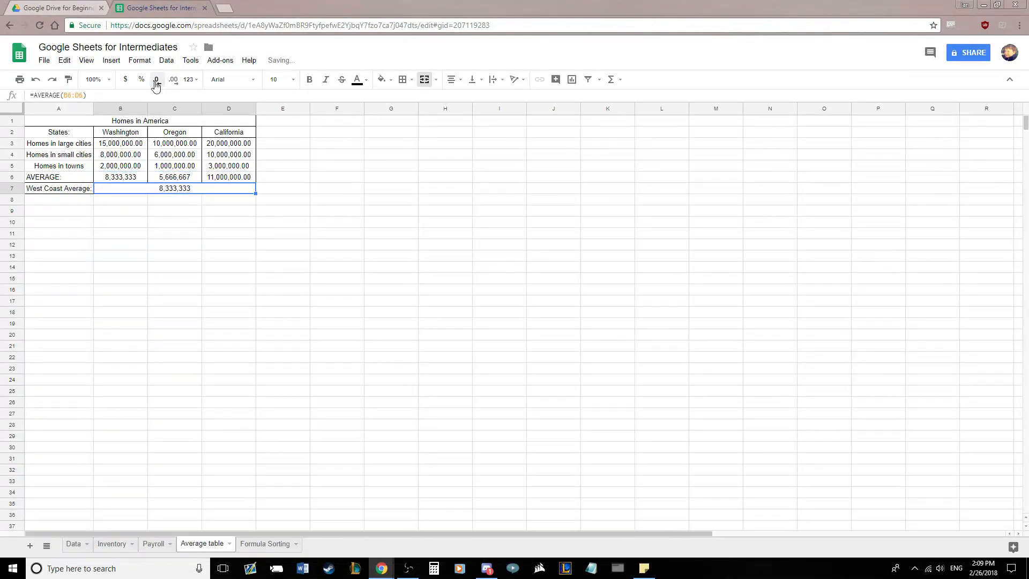
pyautogui.click(263, 203)
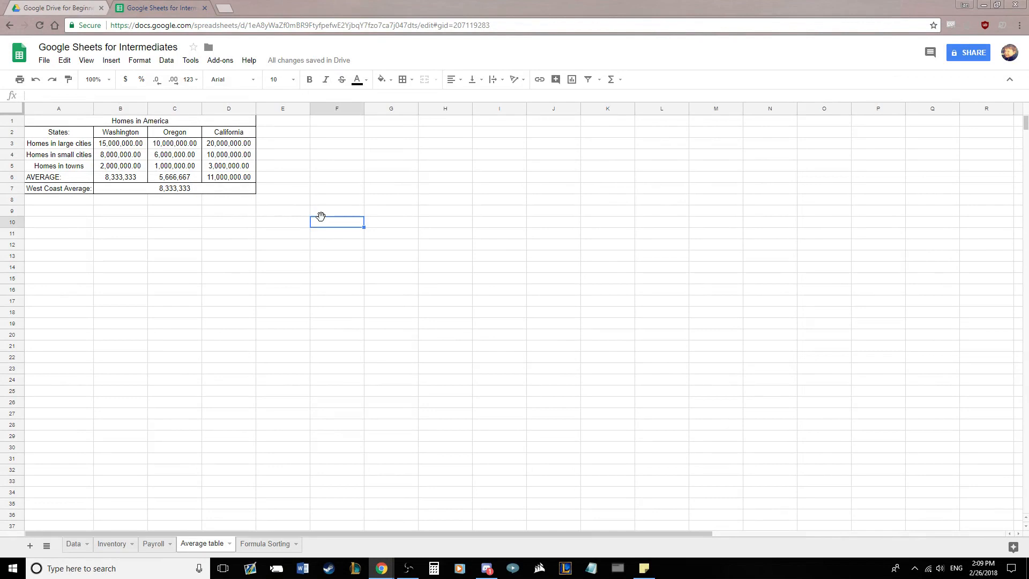
# Look over the Homes in America table and review the inventory and payroll figures on the Data sheet
pyautogui.moveTo(60, 122); pyautogui.dragTo(340, 202)
pyautogui.click(340, 202)
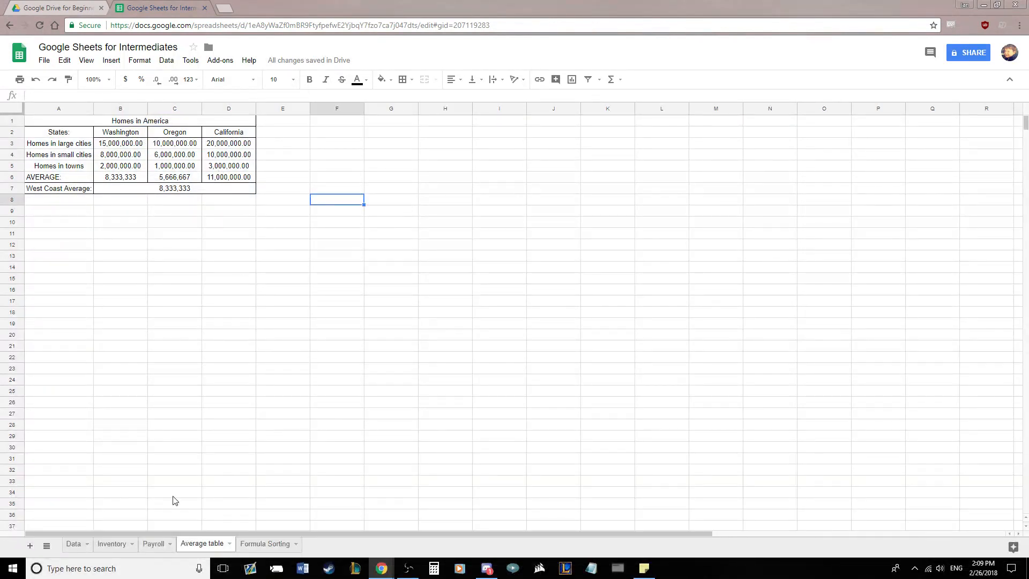
pyautogui.click(73, 544)
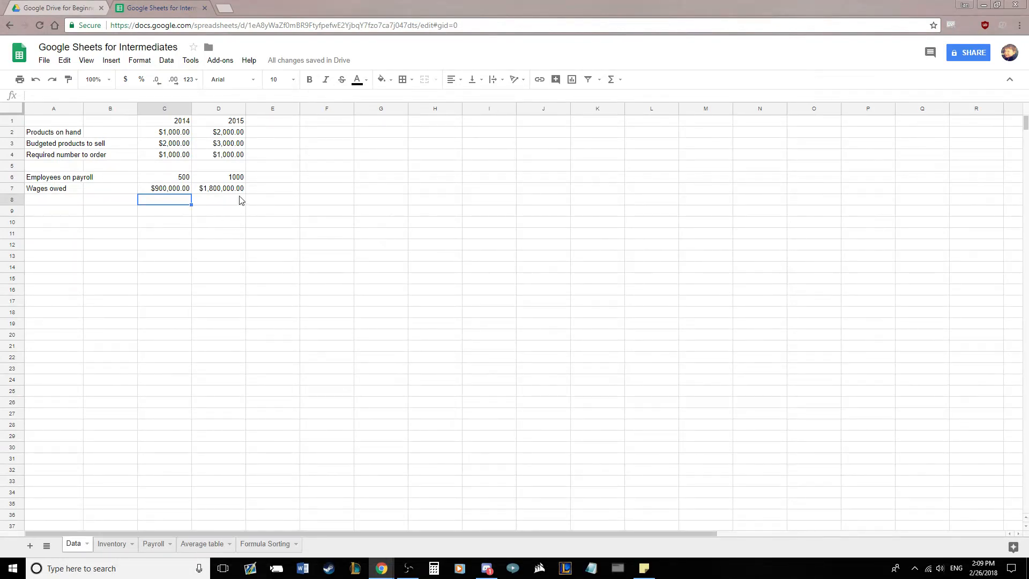
pyautogui.moveTo(232, 188); pyautogui.dragTo(55, 123)
pyautogui.click(371, 177)
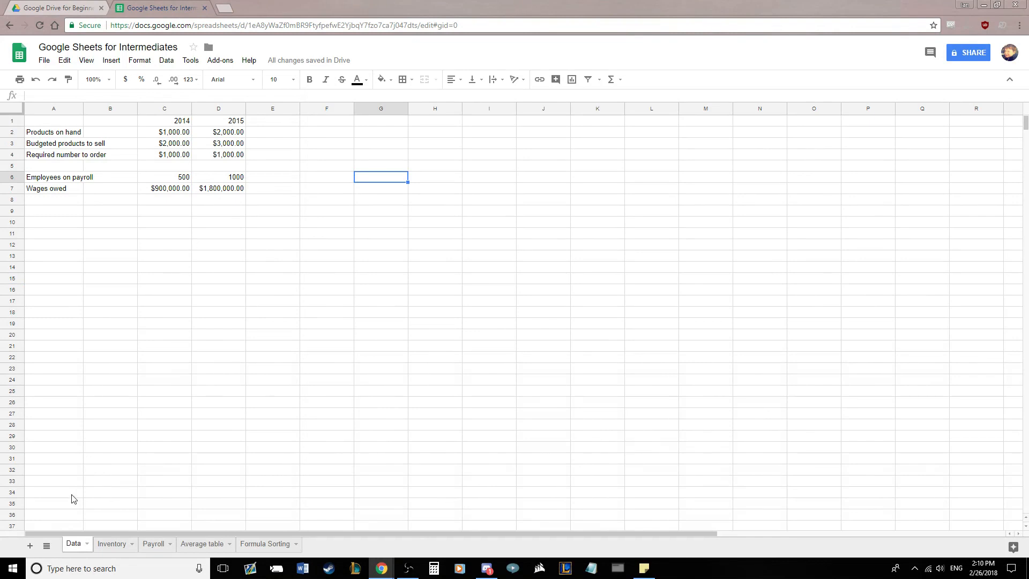
# Protect the entire Data sheet, restricting who can edit it to Only you
pyautogui.rightClick(76, 546)
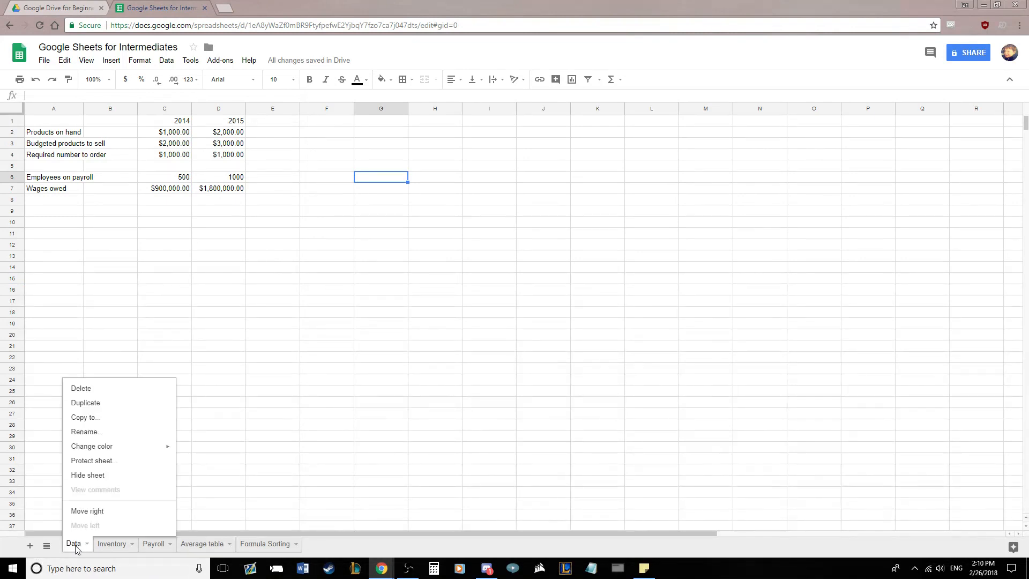
pyautogui.click(93, 462)
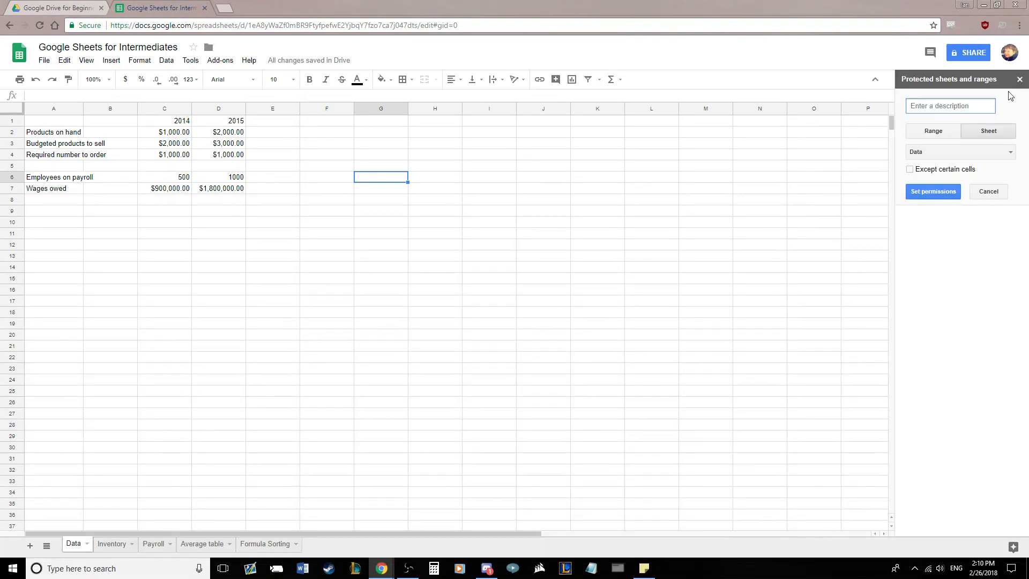
pyautogui.click(979, 136)
pyautogui.click(942, 152)
pyautogui.click(944, 160)
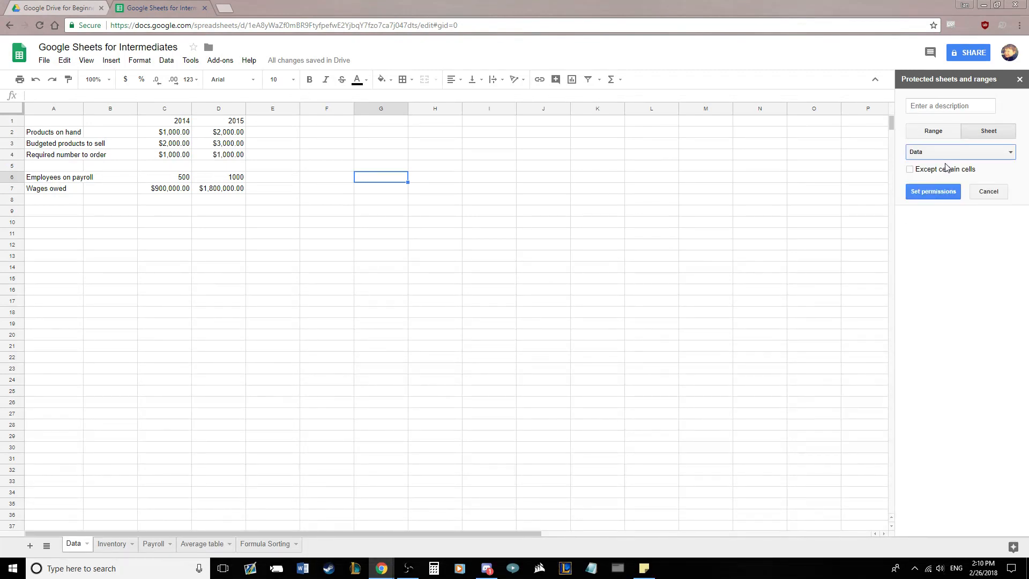
pyautogui.click(935, 192)
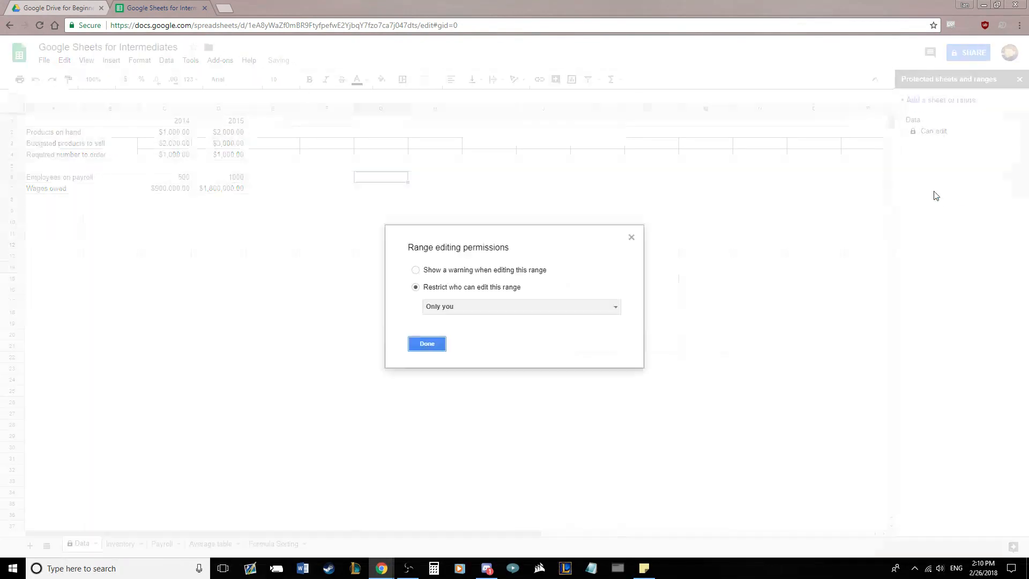
pyautogui.click(455, 306)
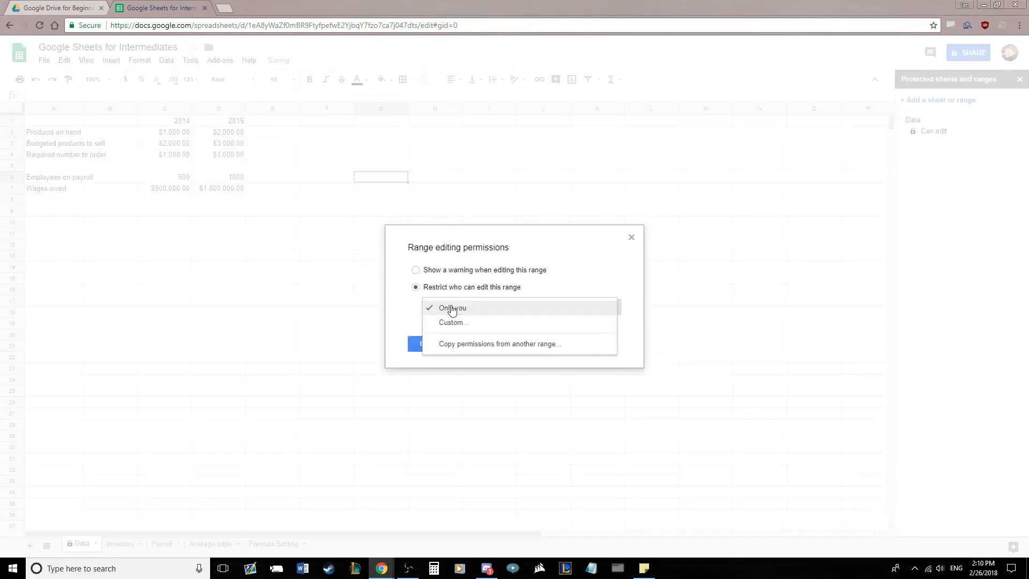
pyautogui.click(620, 285)
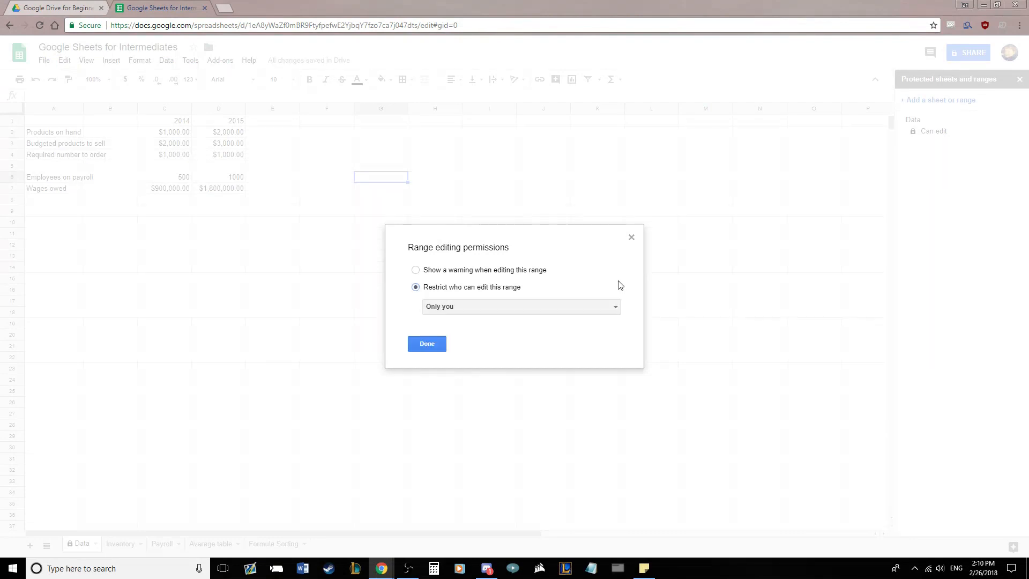
pyautogui.click(427, 345)
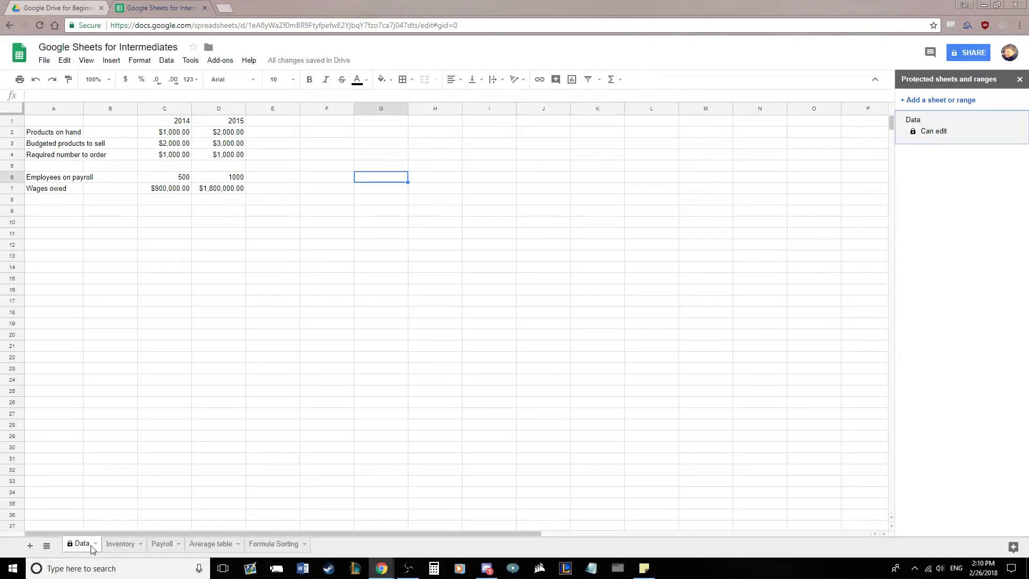
pyautogui.click(1019, 80)
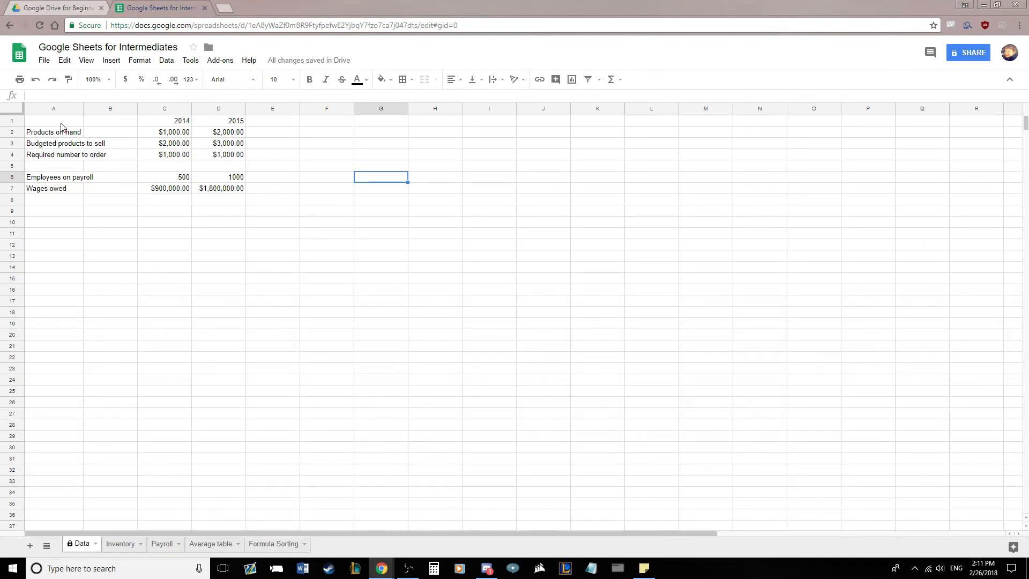
# Autofill the Data sheet's block A1:D7 down through row 10 and undo the fill
pyautogui.moveTo(61, 122); pyautogui.dragTo(225, 189)
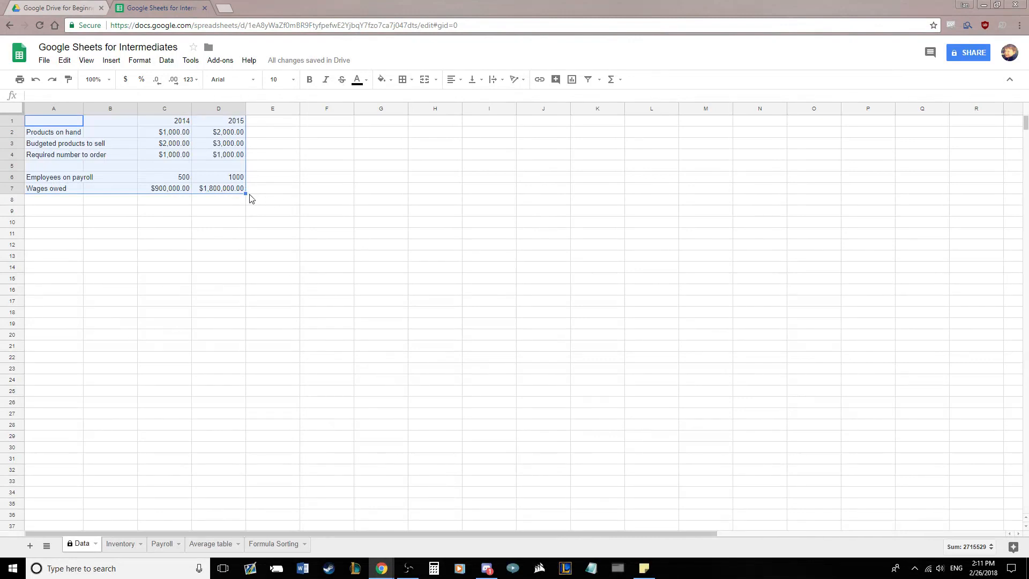
pyautogui.moveTo(245, 194); pyautogui.dragTo(281, 230)
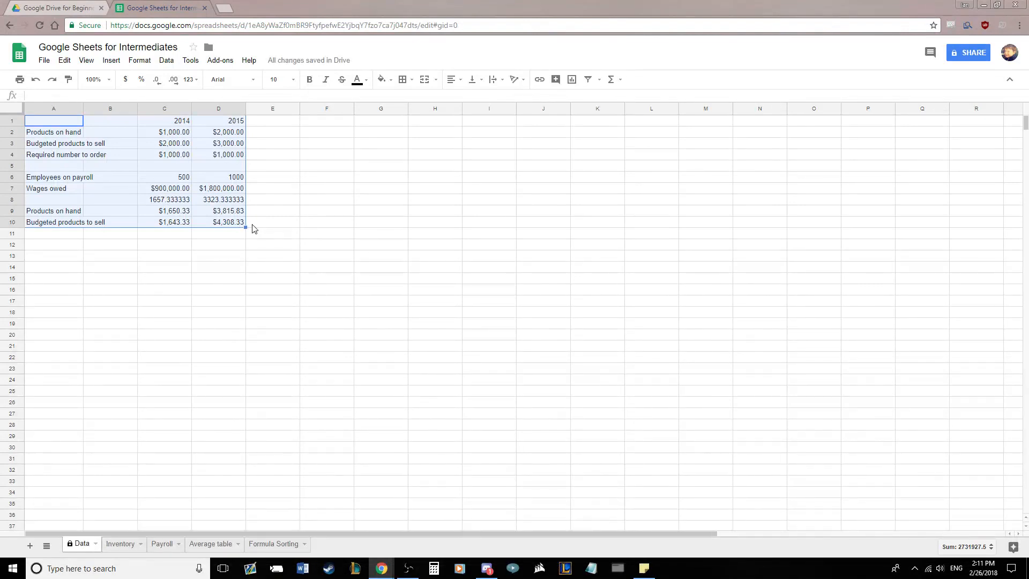
pyautogui.hotkey('ctrl', 'z')
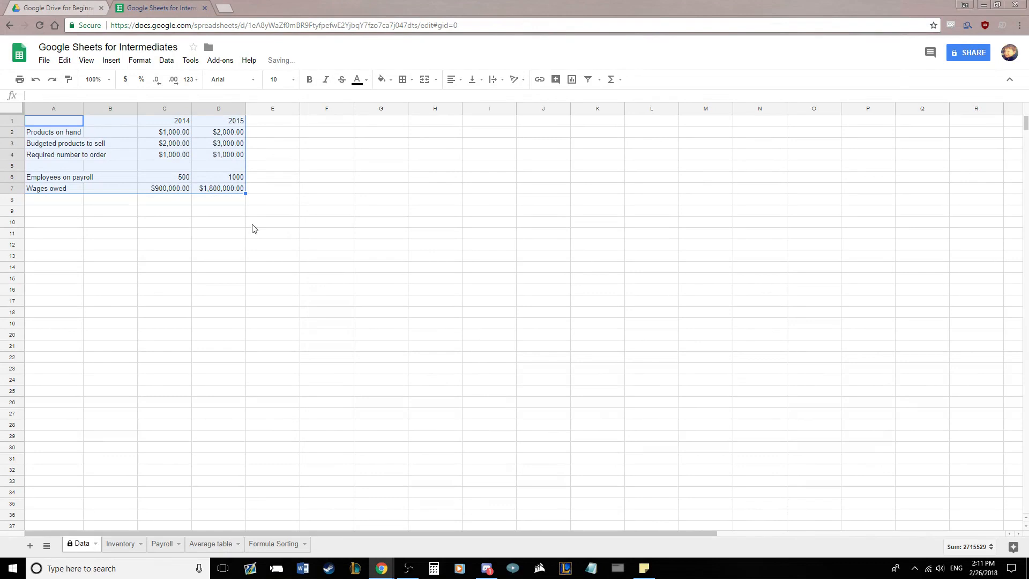
pyautogui.click(253, 224)
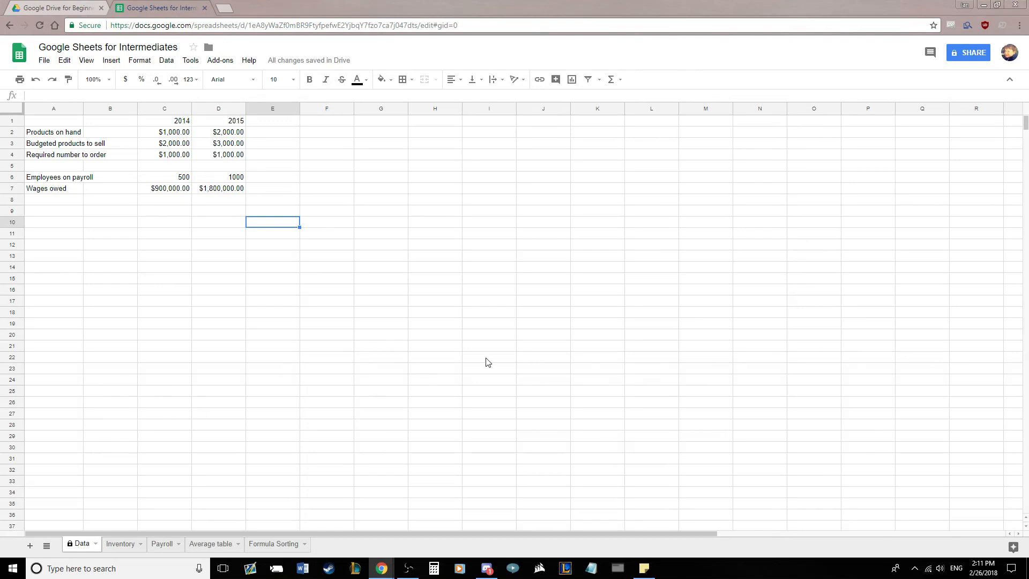
# Open the Formula Sorting sheet and look over the ranked Pokemon list
pyautogui.click(274, 544)
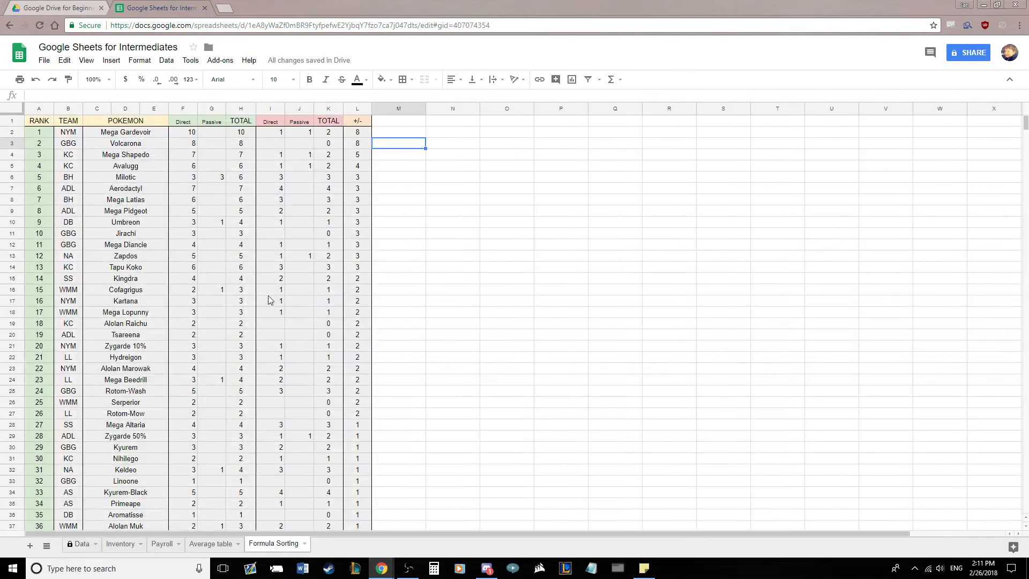
pyautogui.click(378, 132)
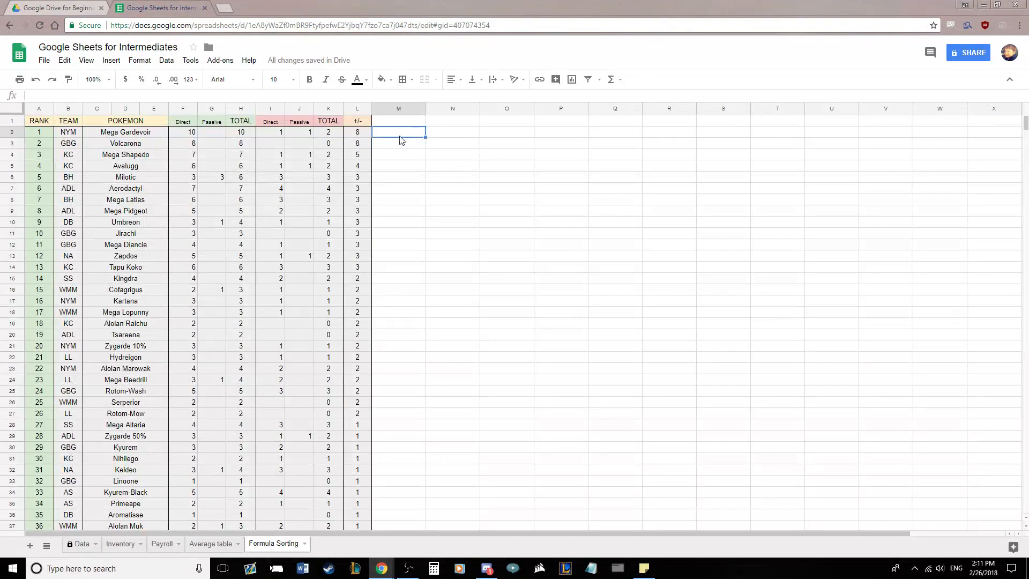
pyautogui.scroll(-18, 143, 214)
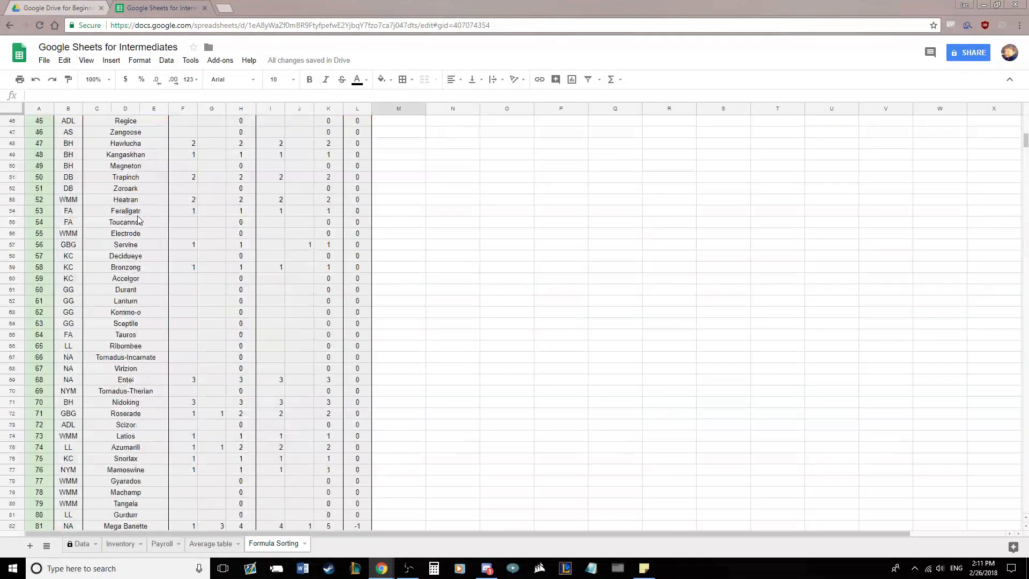
pyautogui.scroll(20, 144, 214)
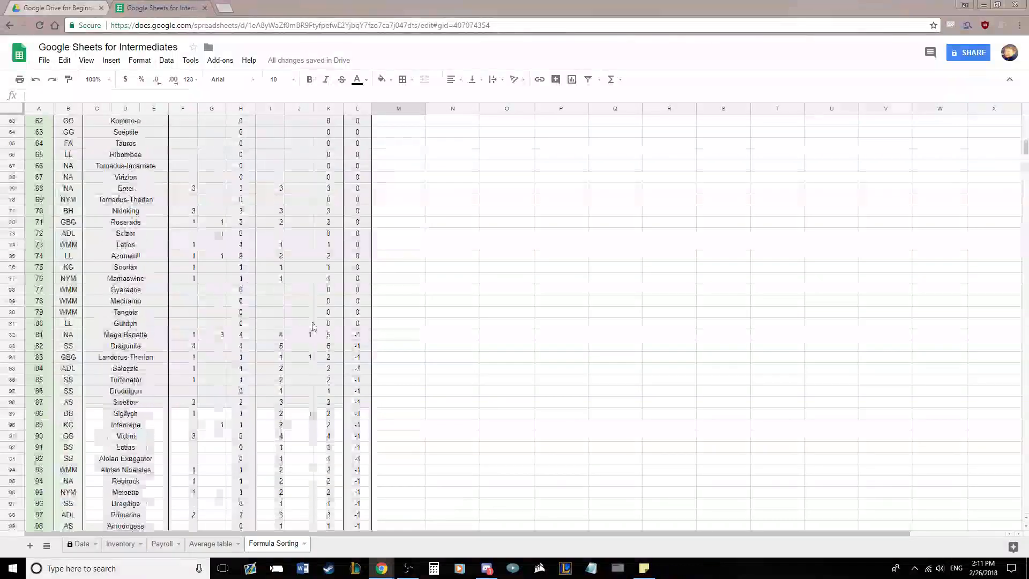
pyautogui.scroll(9, 313, 325)
# Review the column headings in row 1 of the Formula Sorting sheet, from RANK to +/-
pyautogui.click(52, 123)
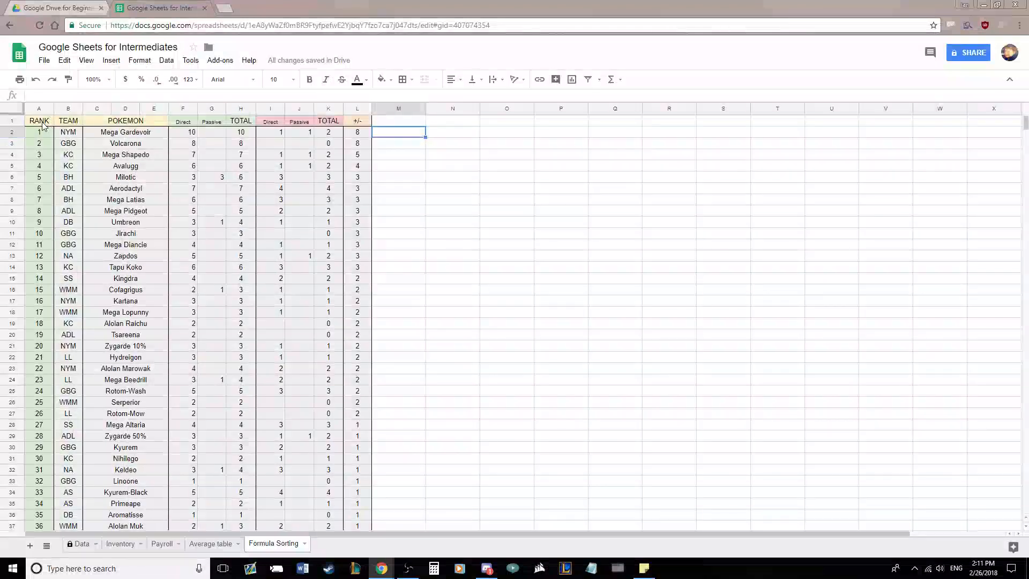
pyautogui.click(150, 122)
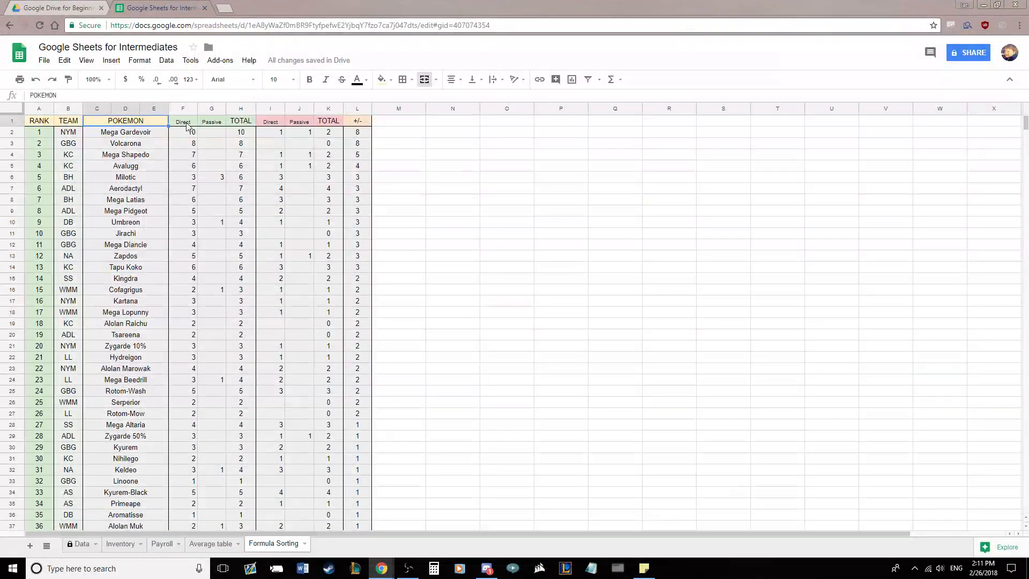
pyautogui.click(187, 124)
pyautogui.click(214, 123)
pyautogui.click(242, 124)
pyautogui.click(277, 124)
pyautogui.click(306, 124)
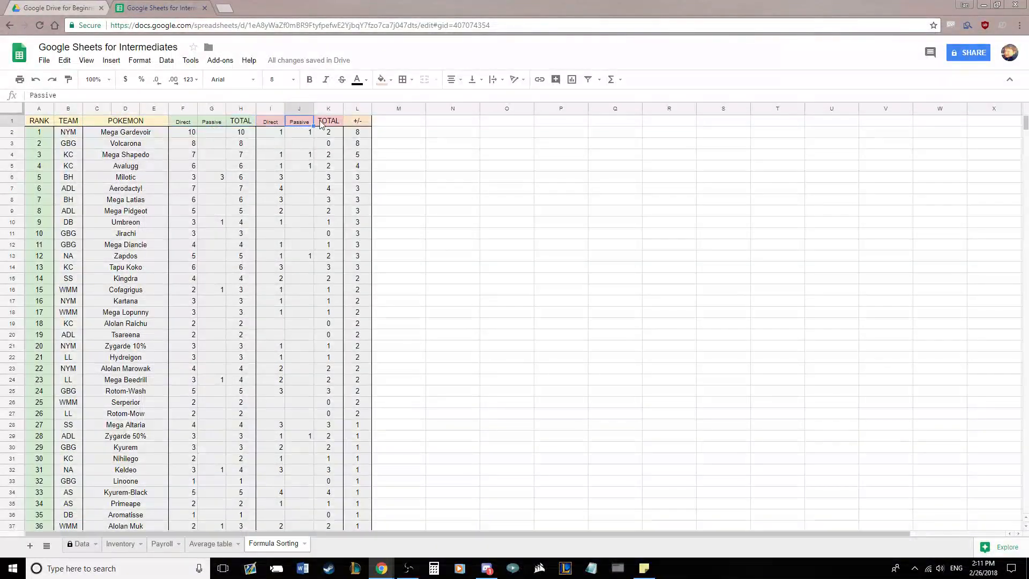
pyautogui.click(321, 124)
pyautogui.click(357, 122)
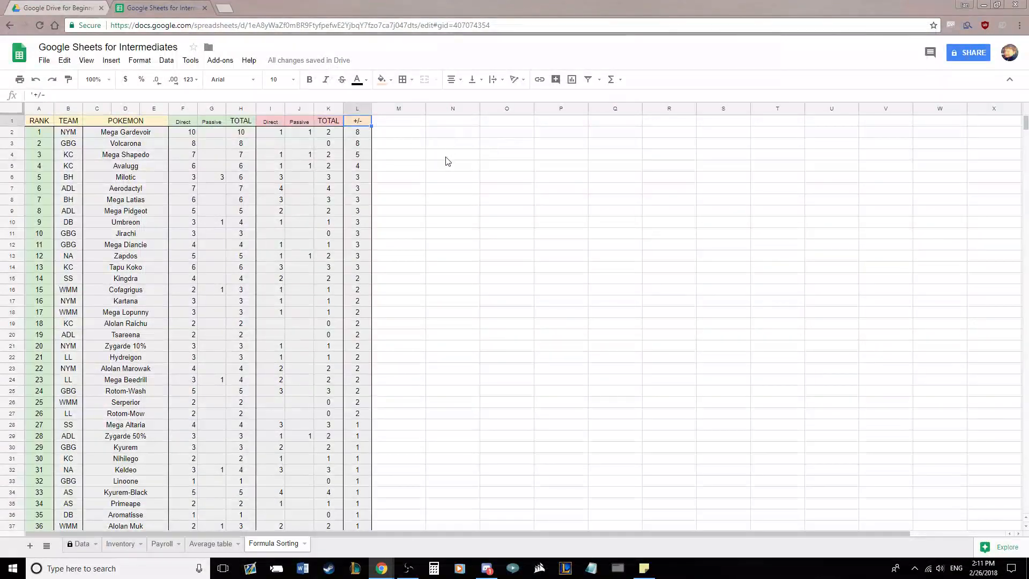
pyautogui.click(411, 155)
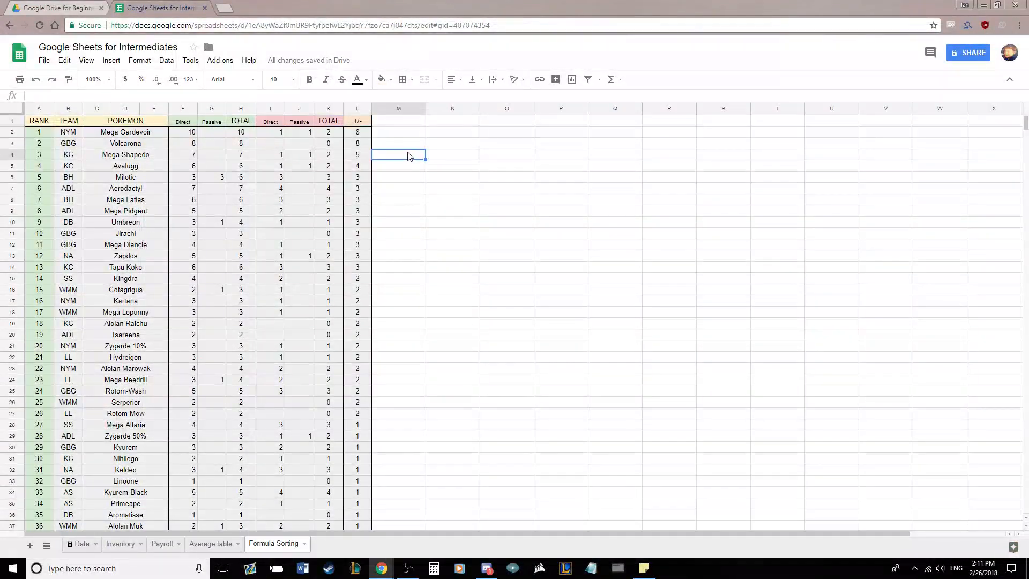
pyautogui.click(369, 125)
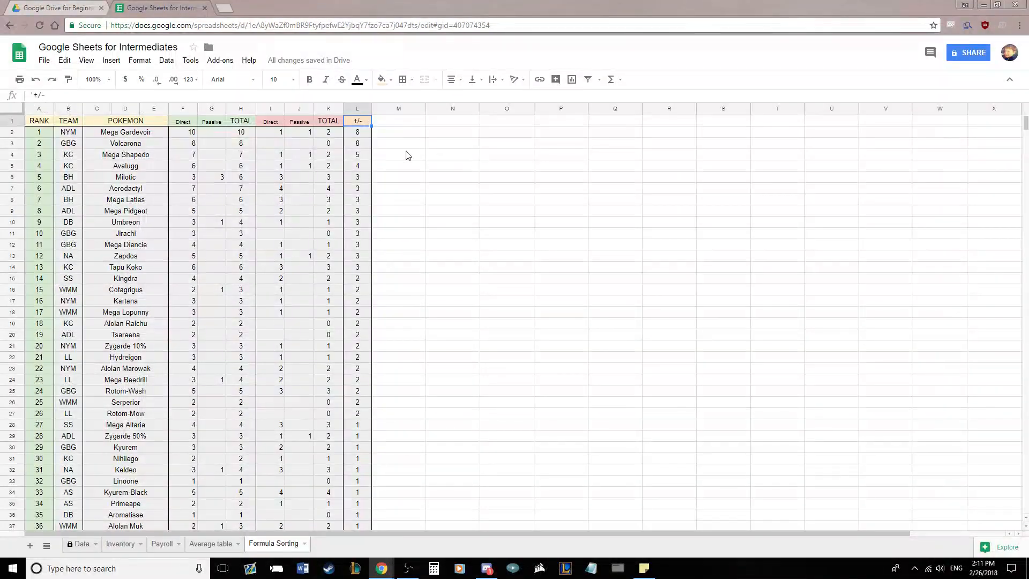
# Try entering a plus sign in cell N3, first on its own and again as text with a leading apostrophe
pyautogui.click(446, 144)
pyautogui.write('+')
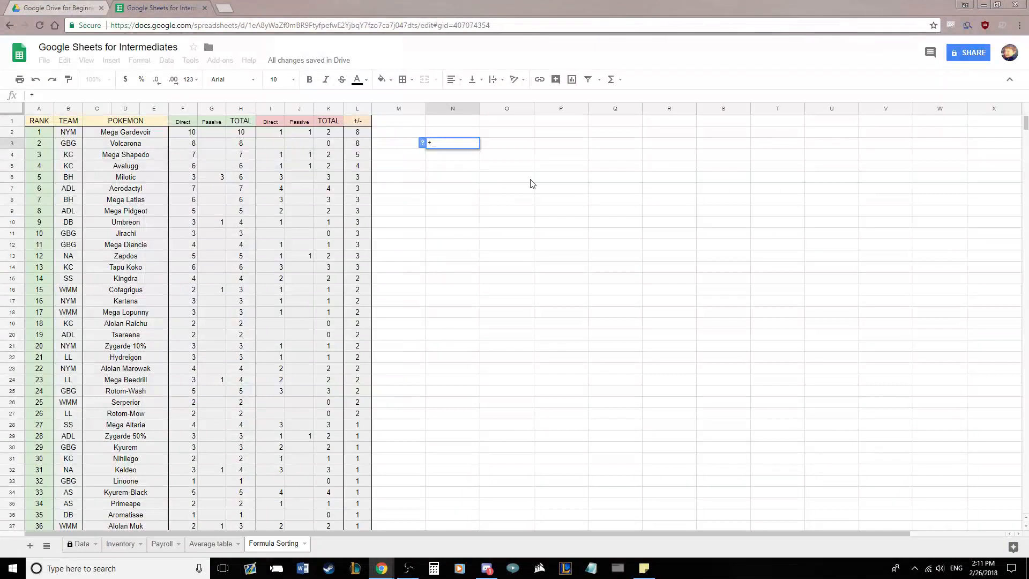
pyautogui.press('Escape')
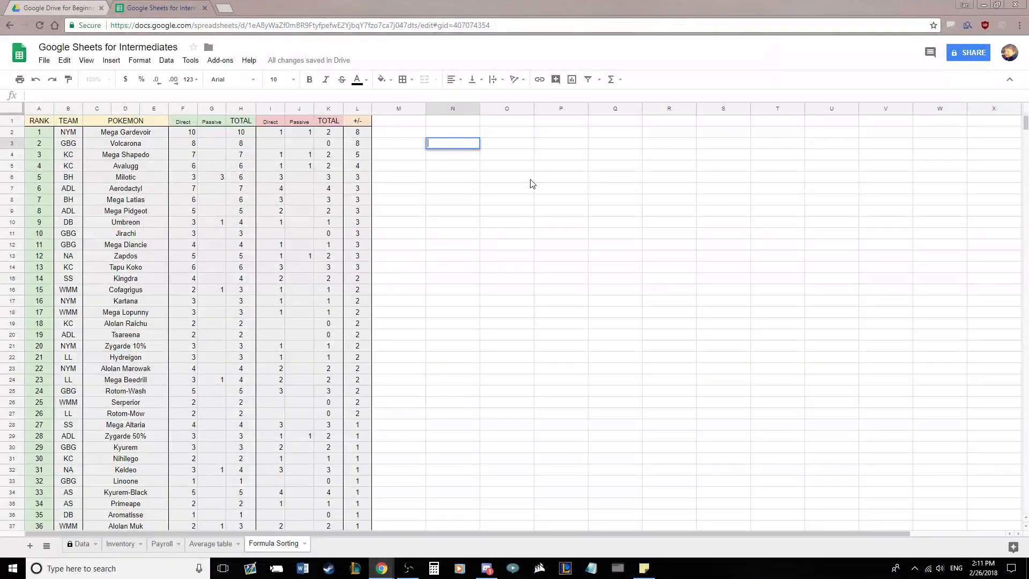
pyautogui.write("'+")
pyautogui.press('Return')
pyautogui.click(446, 144)
# Set Tsareena's Direct value in cell F20 to 5 and undo the change
pyautogui.click(187, 336)
pyautogui.write('5')
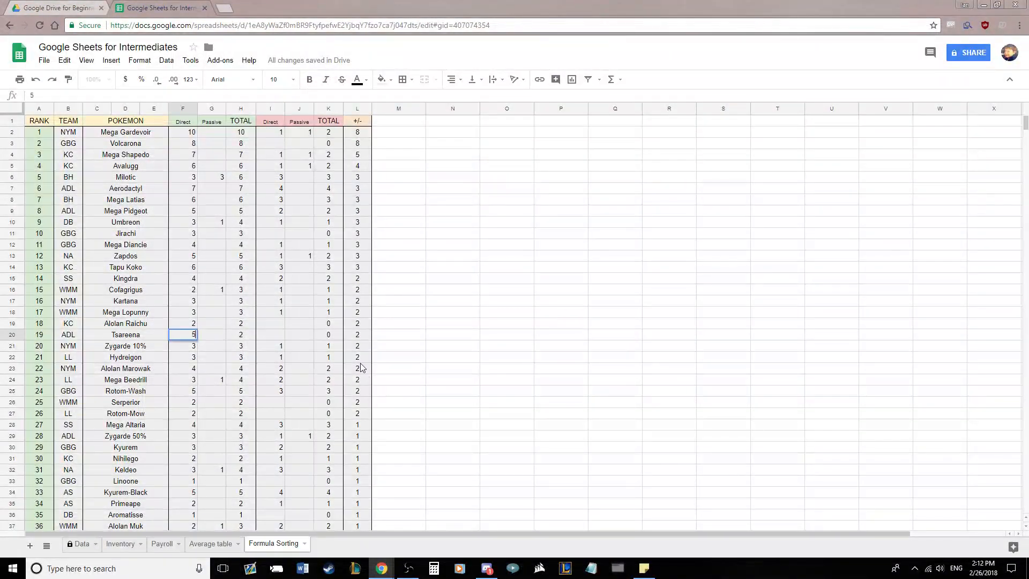
pyautogui.press('Return')
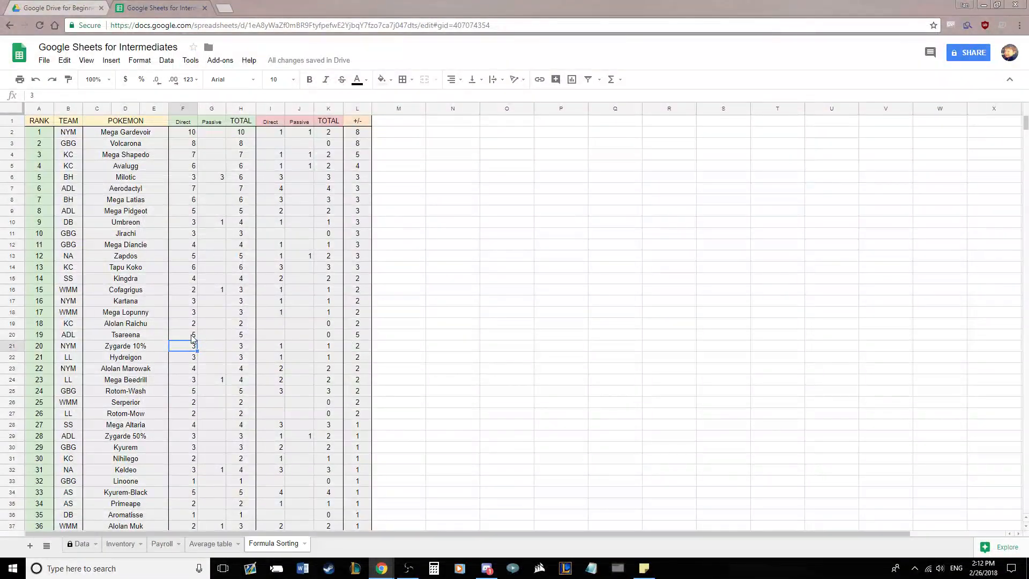
pyautogui.hotkey('ctrl', 'z')
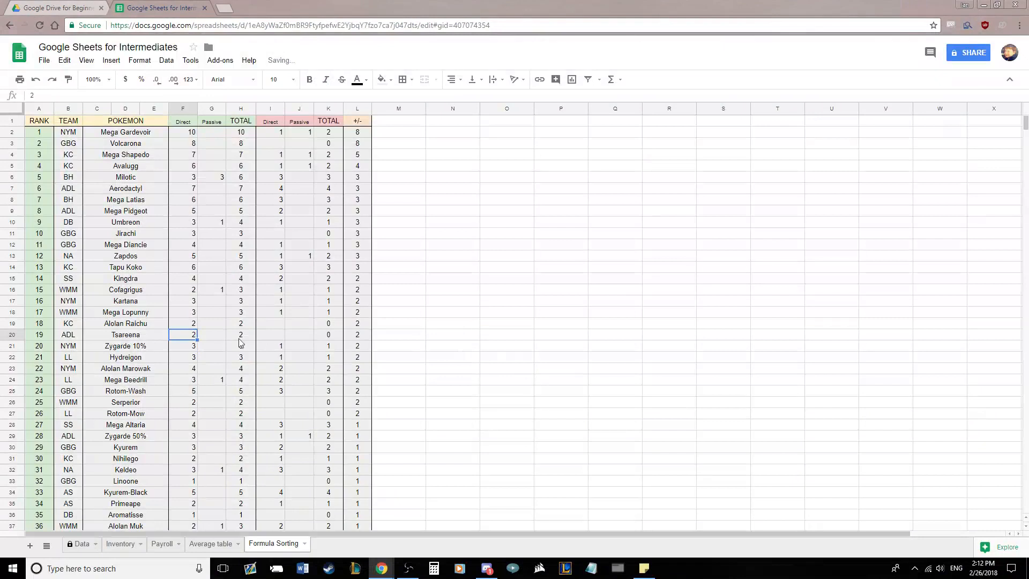
# Examine the formulas behind Tsareena's two TOTAL cells and the +/- cell in row 20
pyautogui.click(240, 336)
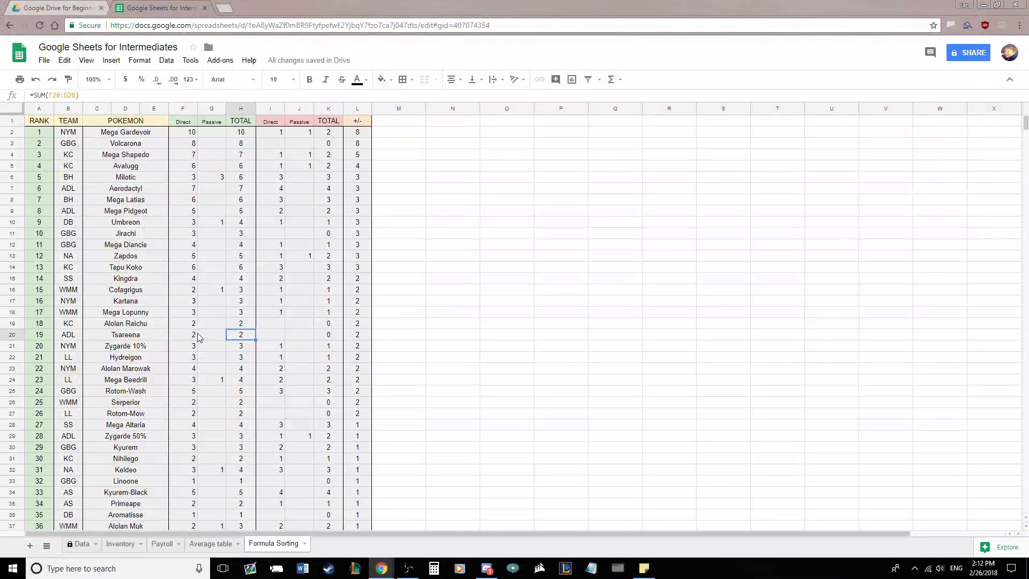
pyautogui.click(192, 335)
pyautogui.click(221, 336)
pyautogui.click(239, 334)
pyautogui.click(299, 336)
pyautogui.click(327, 336)
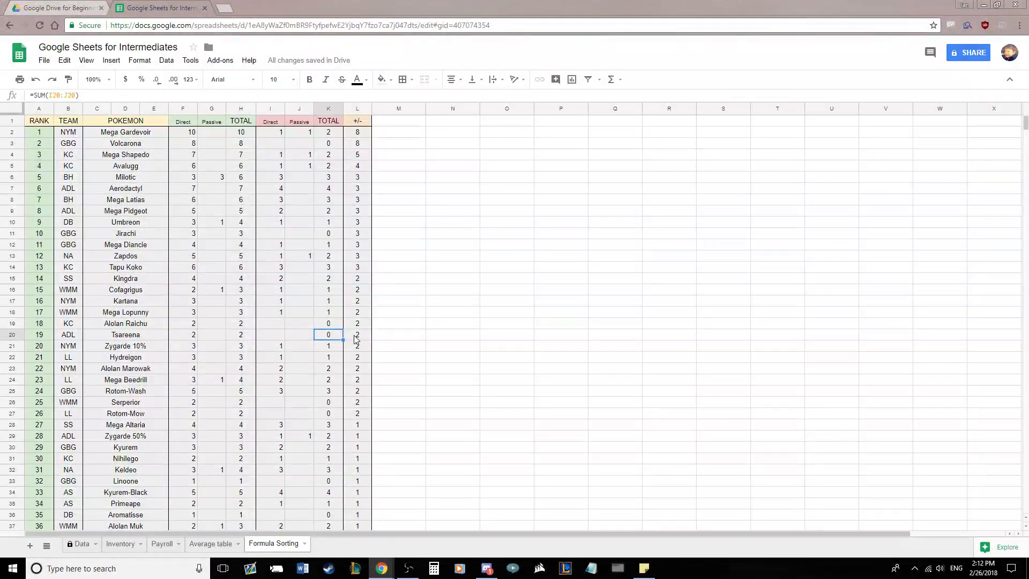
pyautogui.click(355, 337)
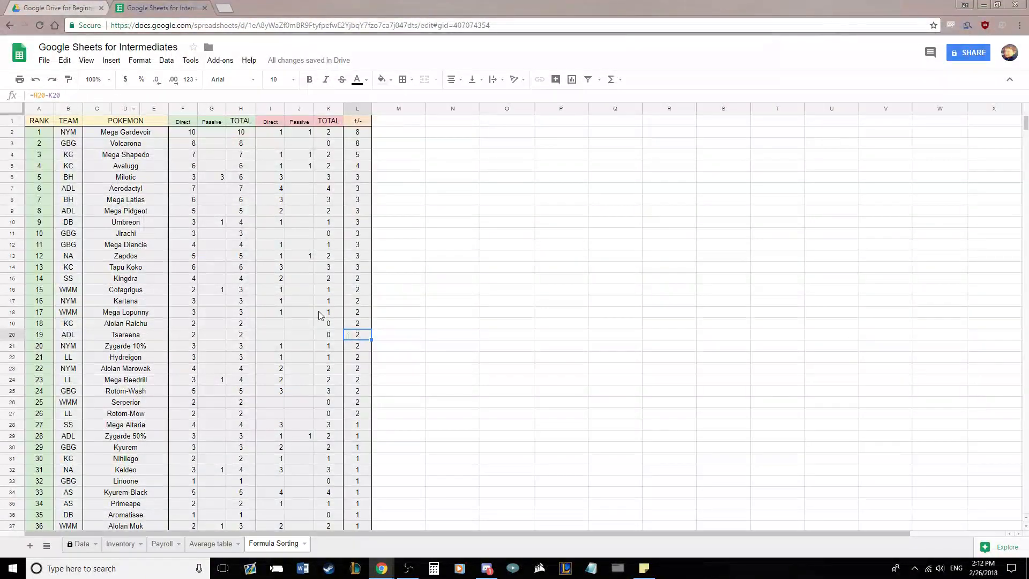
# Set Tsareena's Direct value in cell F20 to 5 and check the TOTAL and +/- cells in that row
pyautogui.click(193, 336)
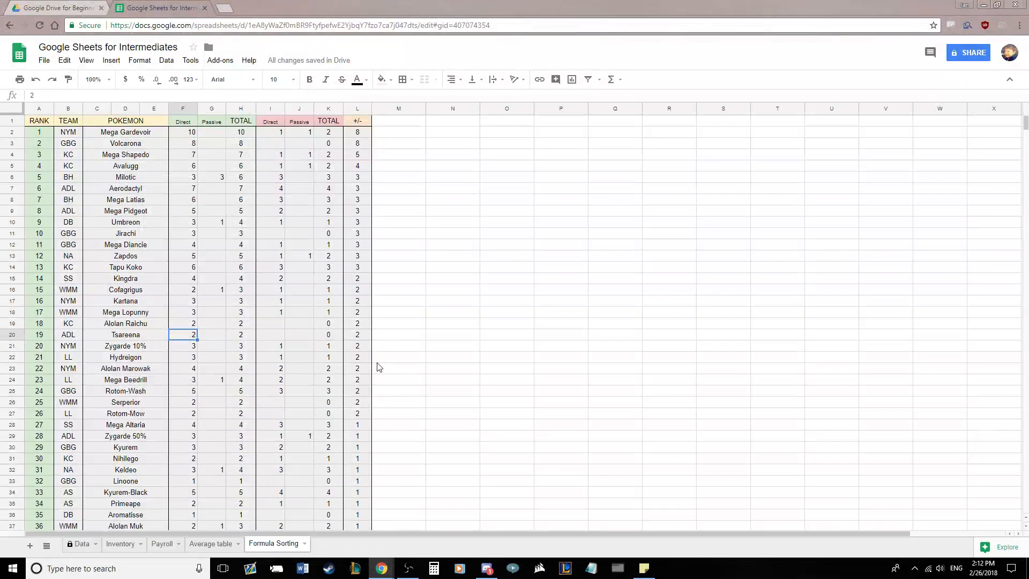
pyautogui.write('5')
pyautogui.click(242, 339)
pyautogui.click(358, 335)
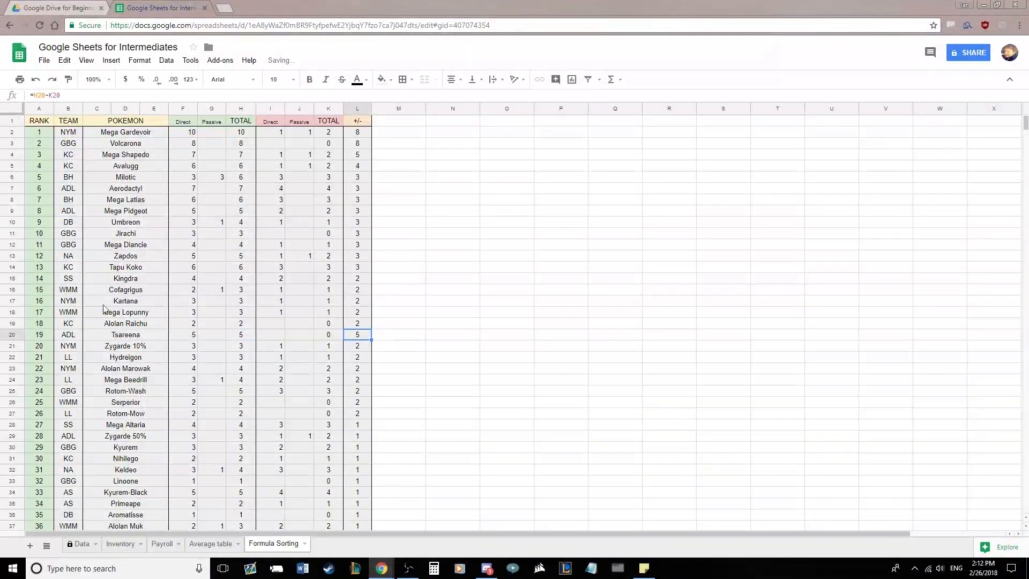
# Set Mega Gardevoir's Direct value in cell I2, under the red headings, to 6
pyautogui.click(309, 133)
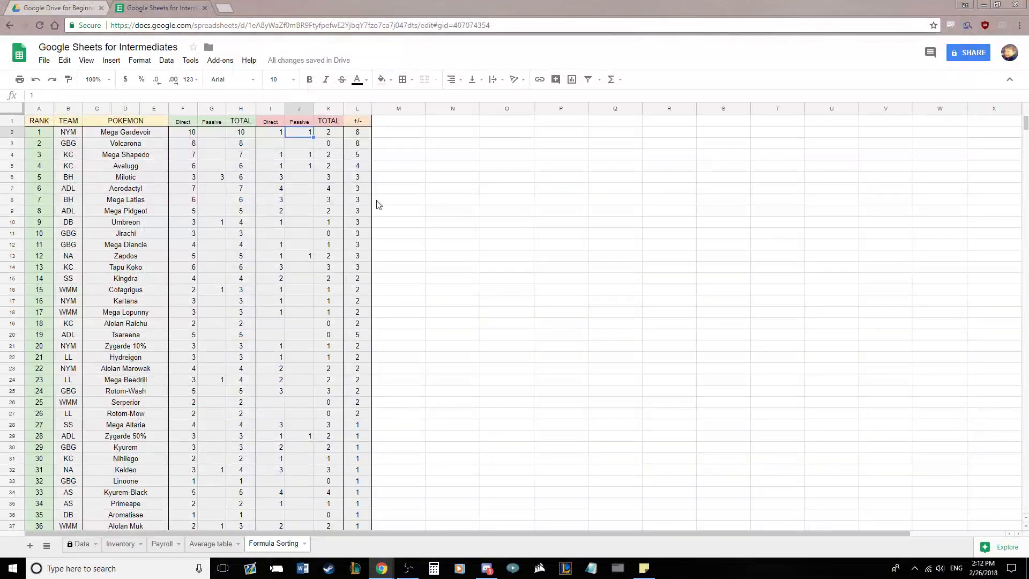
pyautogui.click(273, 132)
pyautogui.write('6')
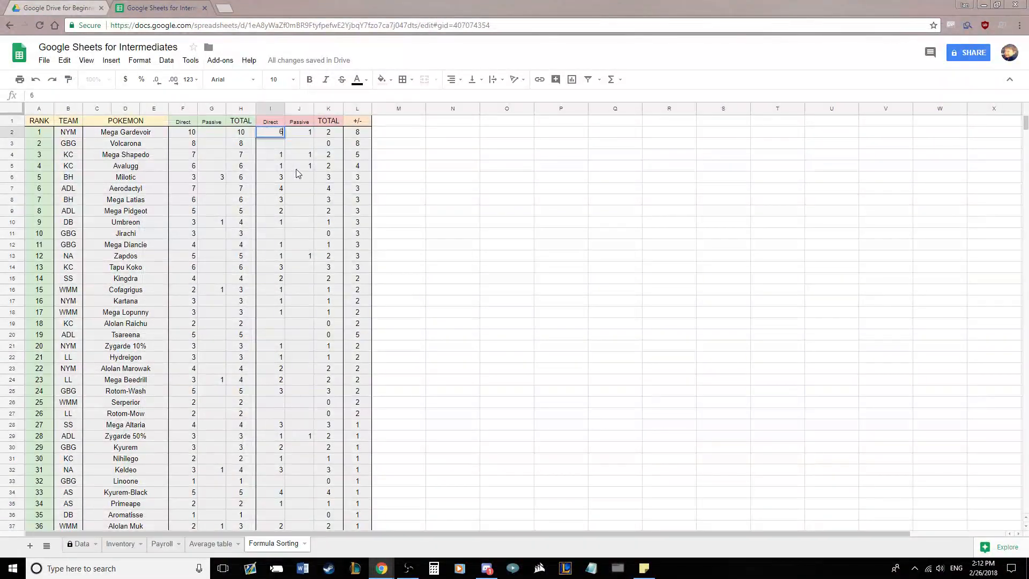
pyautogui.press('Return')
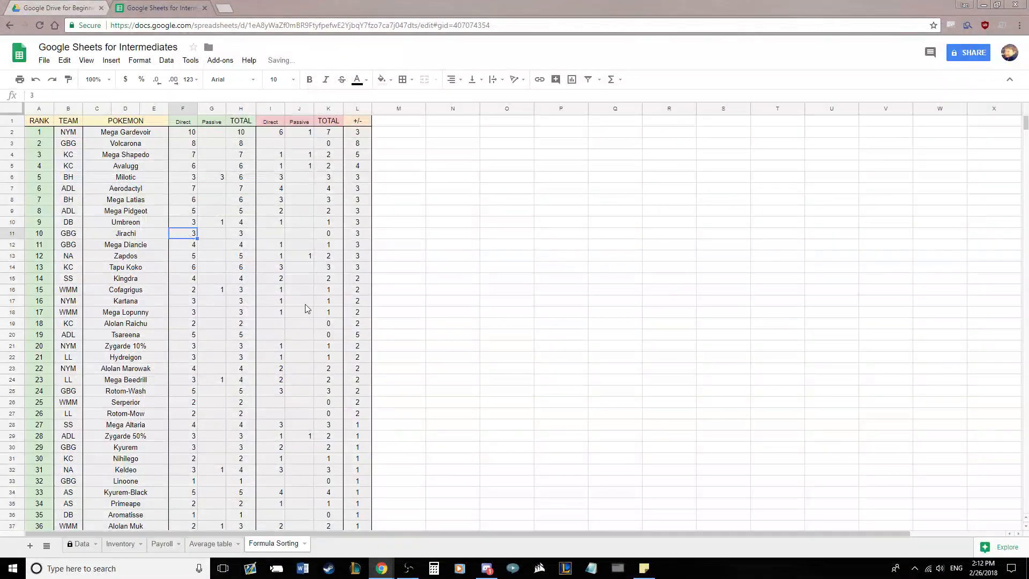
# Set Jirachi's Direct value in cell F11 to 8 and the red-headed Passive value in J11 to 3
pyautogui.write('8')
pyautogui.press('Return')
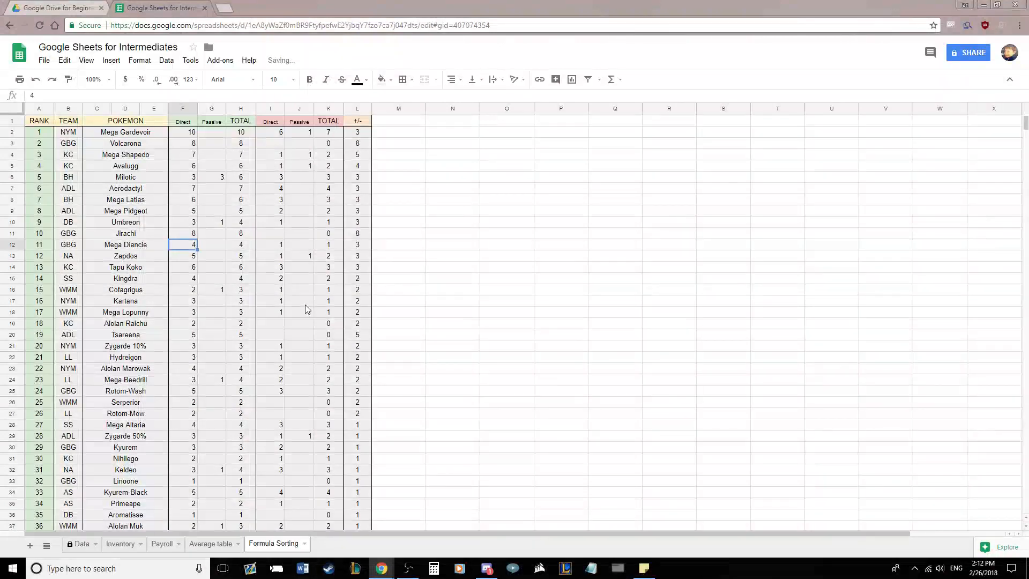
pyautogui.click(300, 236)
pyautogui.write('36')
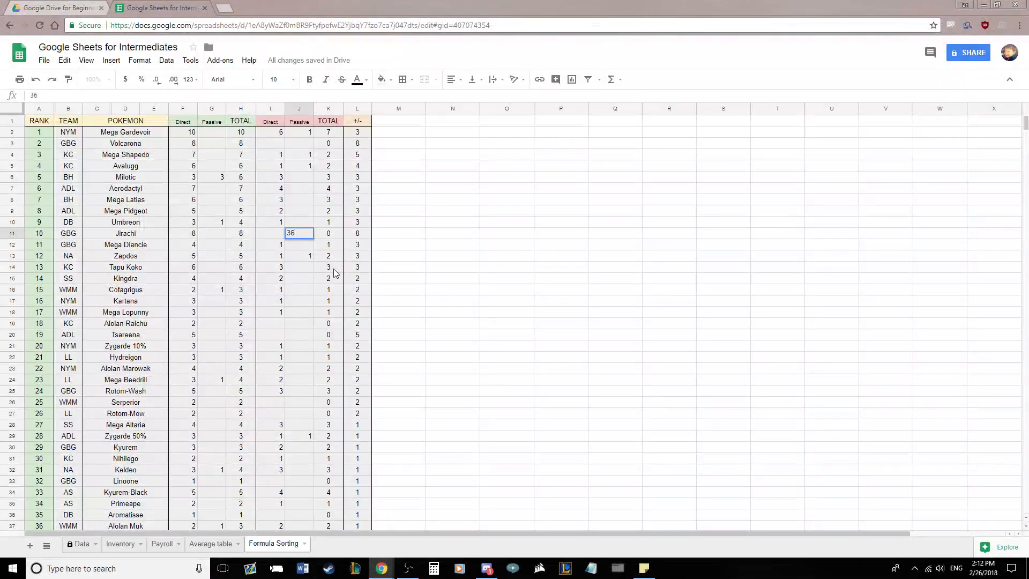
pyautogui.press('BackSpace')
pyautogui.press('Return')
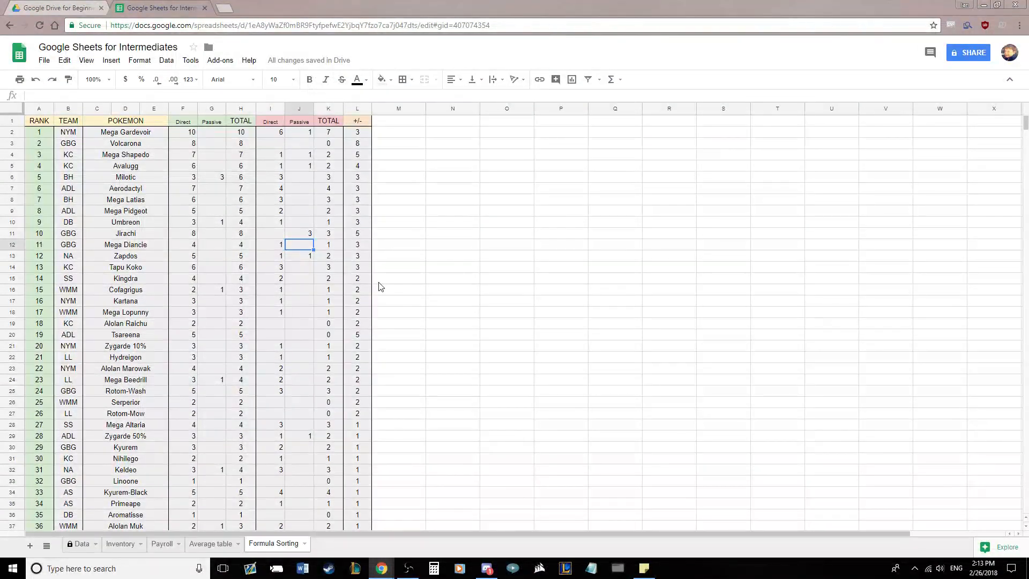
# Check the +/- formula in row 2 and sort the whole sheet Z → A by the +/- column
pyautogui.moveTo(184, 133); pyautogui.dragTo(331, 142)
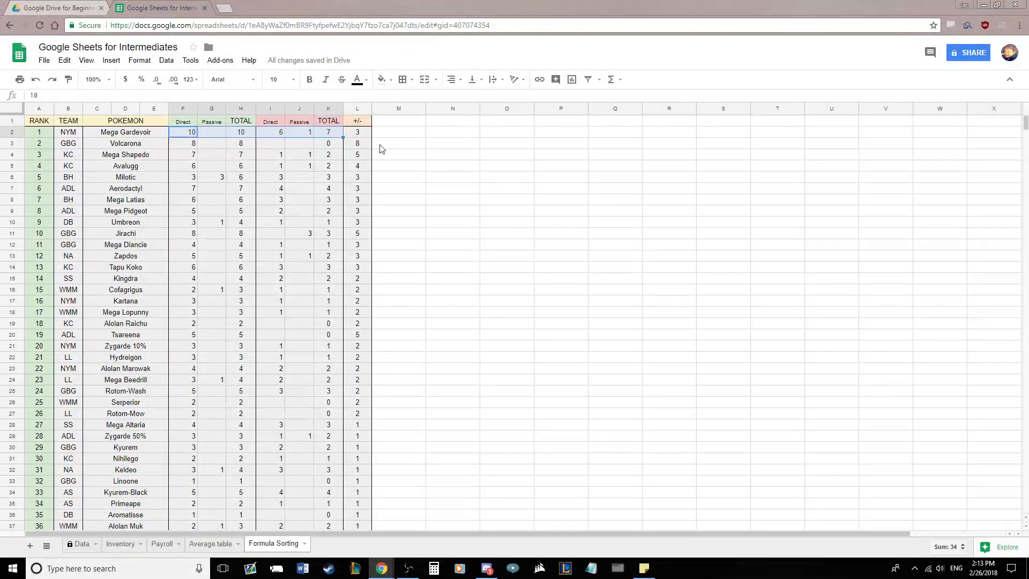
pyautogui.click(507, 154)
pyautogui.click(355, 134)
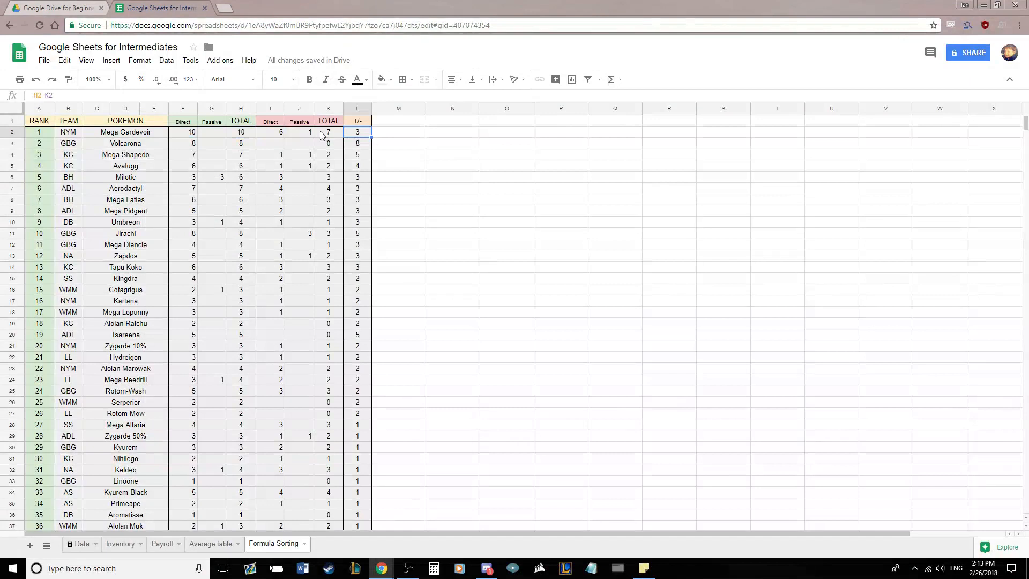
pyautogui.rightClick(353, 108)
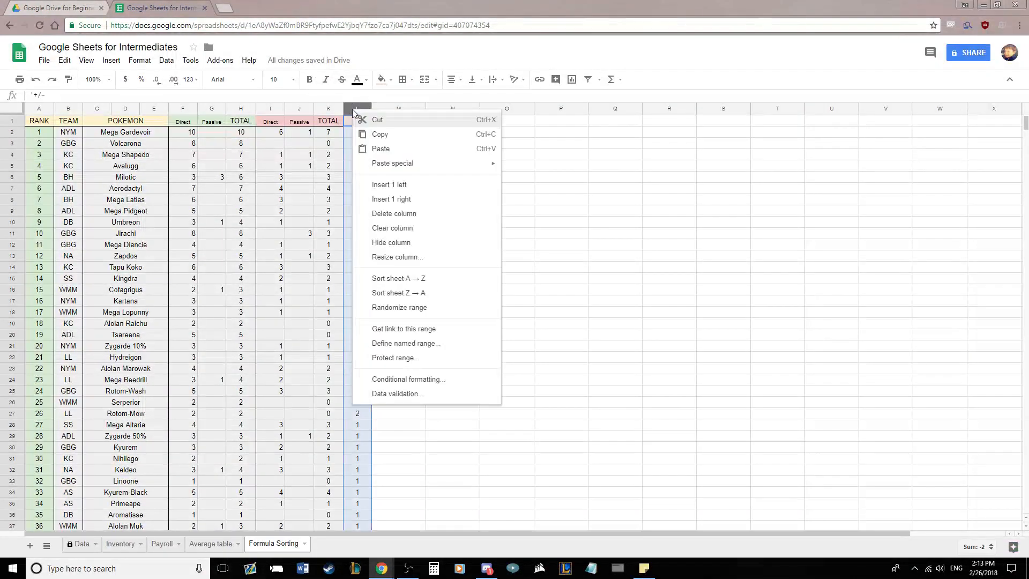
pyautogui.click(391, 293)
pyautogui.click(430, 268)
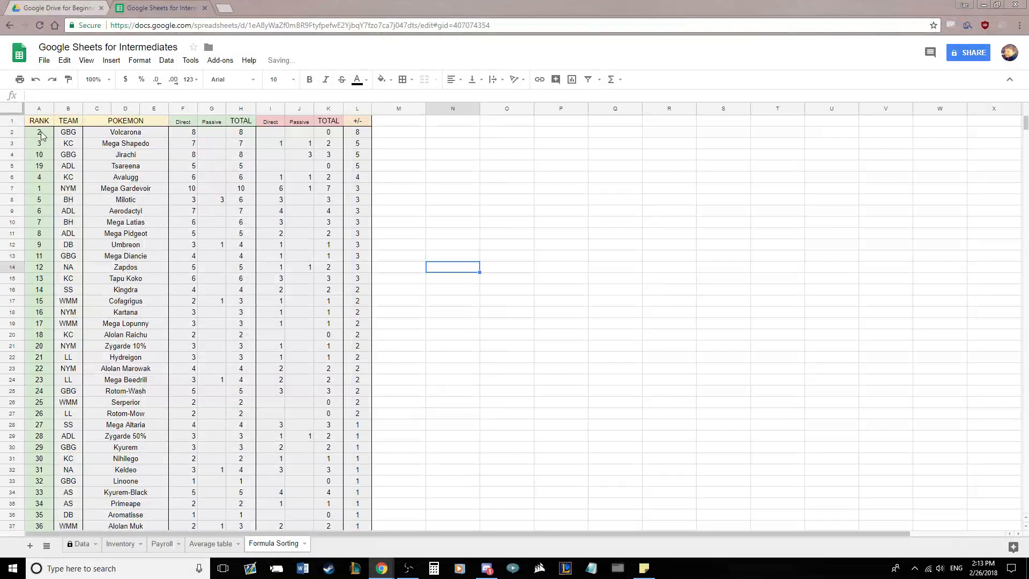
pyautogui.moveTo(42, 135); pyautogui.dragTo(42, 406)
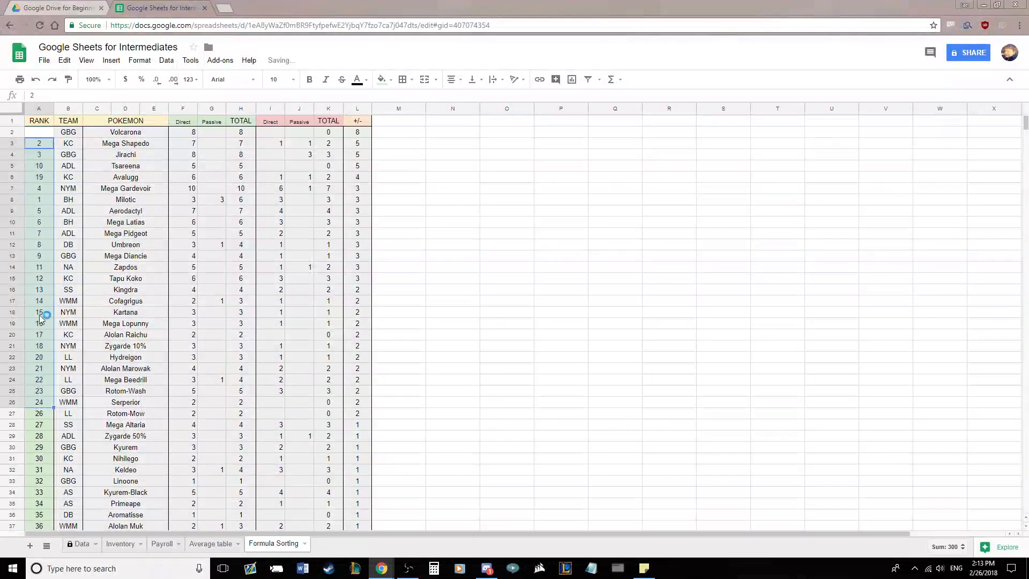
pyautogui.hotkey('ctrl', 'z')
pyautogui.click(464, 210)
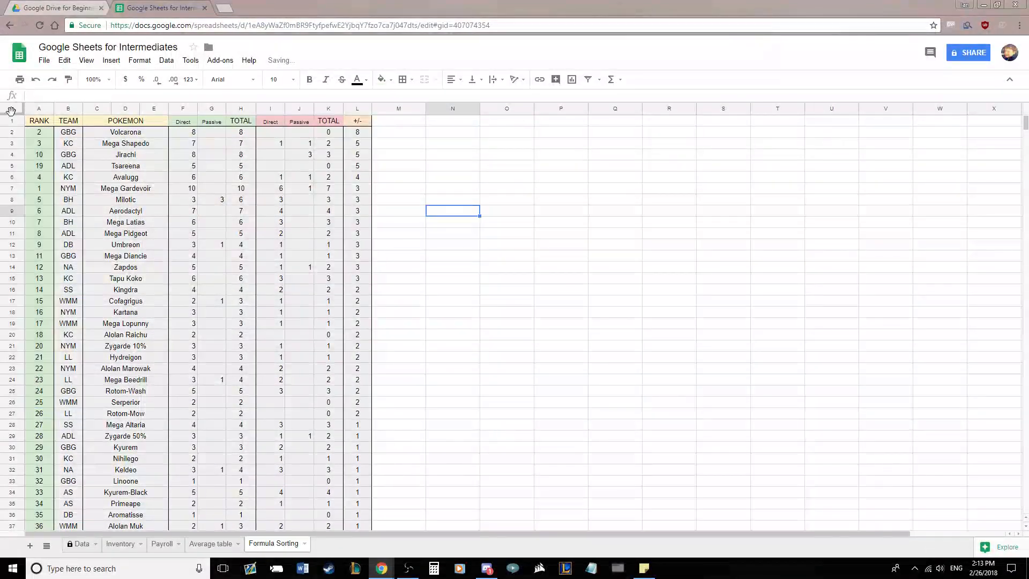
# Try sorting the whole sheet by the RANK column, once Z → A and once A → Z
pyautogui.rightClick(38, 110)
pyautogui.click(62, 292)
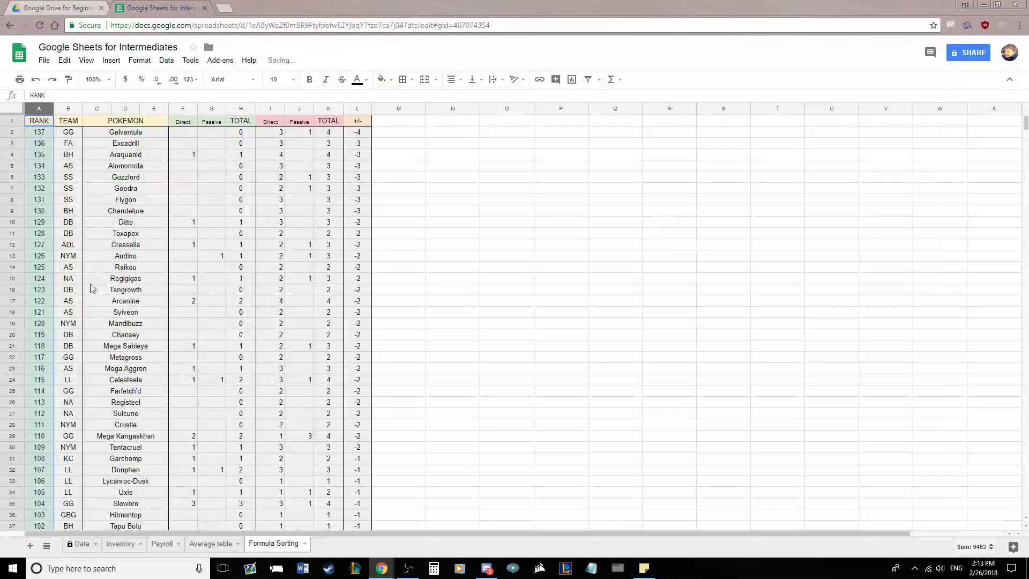
pyautogui.rightClick(35, 109)
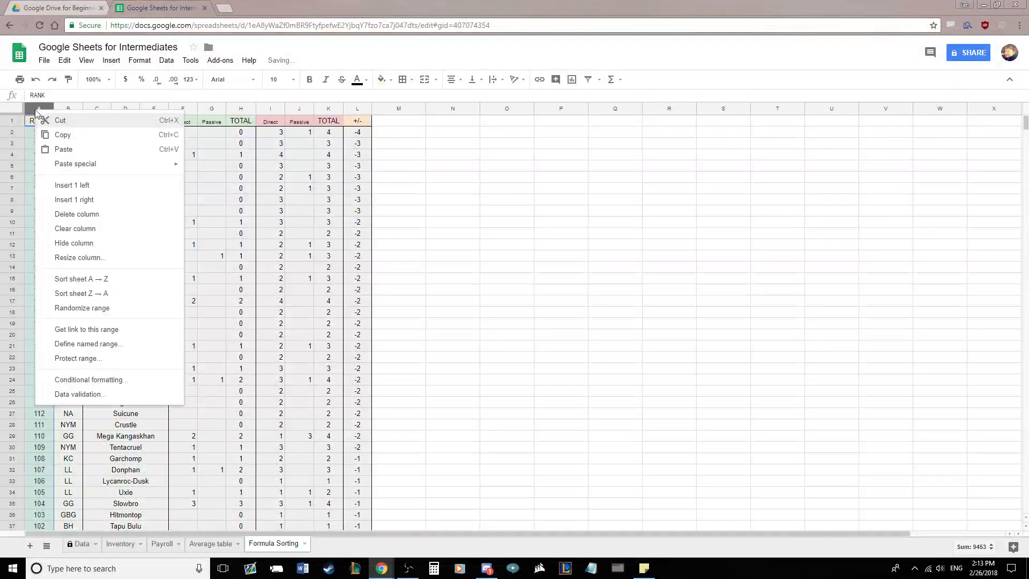
pyautogui.click(93, 279)
pyautogui.click(374, 262)
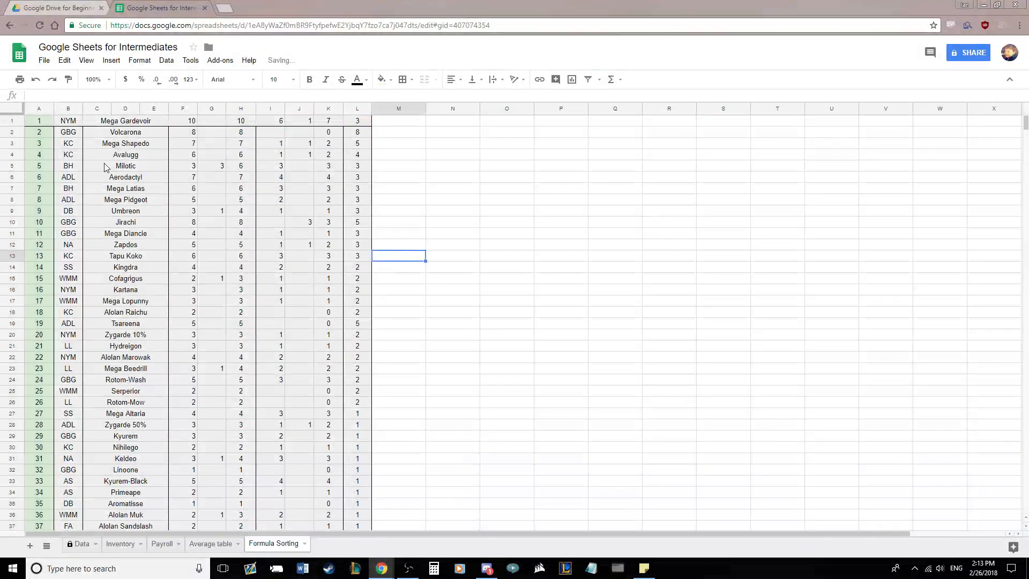
# Check both ends of the rank-sorted list for the header row and undo both sorts by RANK
pyautogui.scroll(-7, 284, 188)
pyautogui.scroll(5, 284, 185)
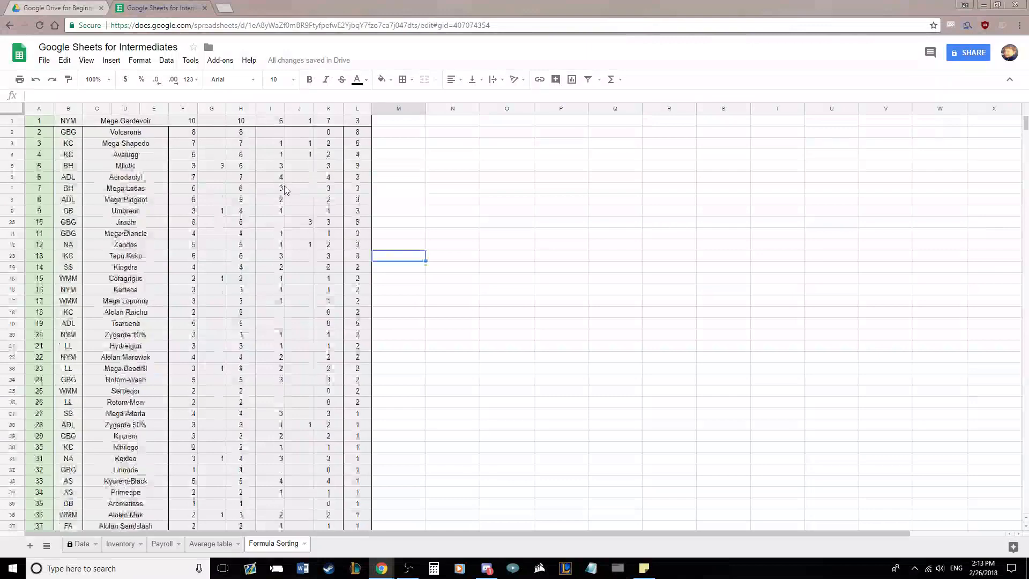
pyautogui.scroll(-20, 284, 186)
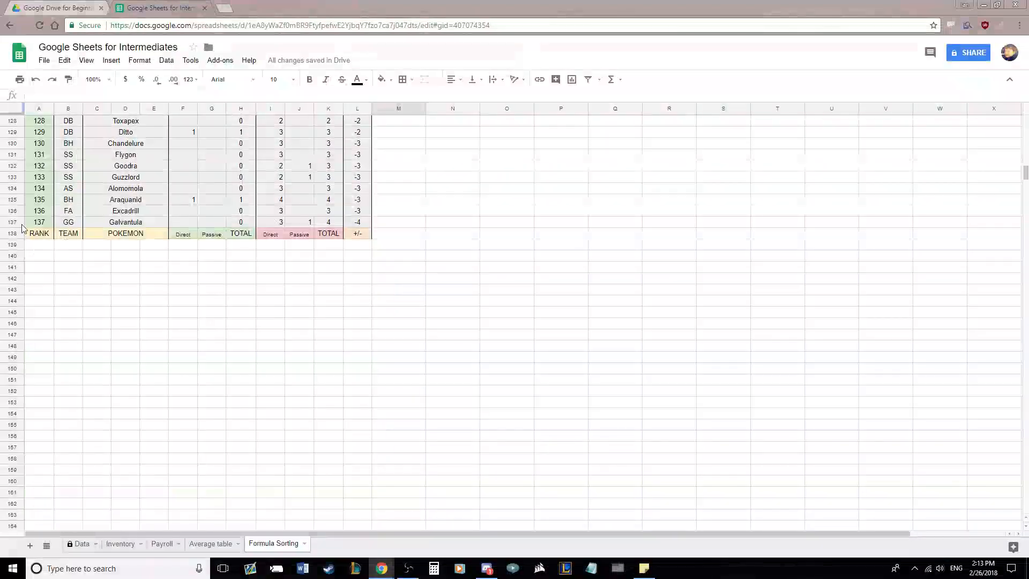
pyautogui.click(496, 260)
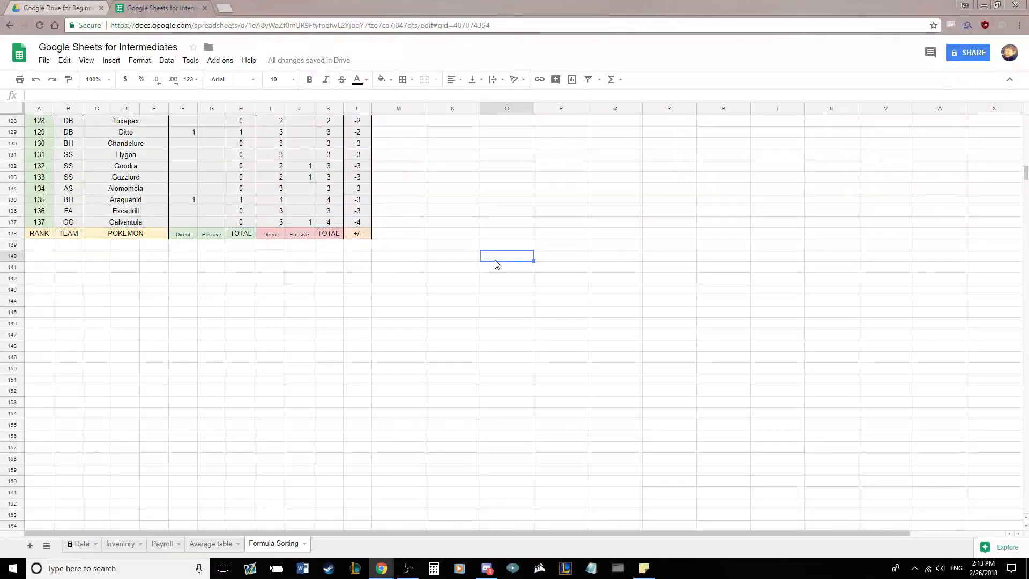
pyautogui.hotkey('ctrl', 'z')
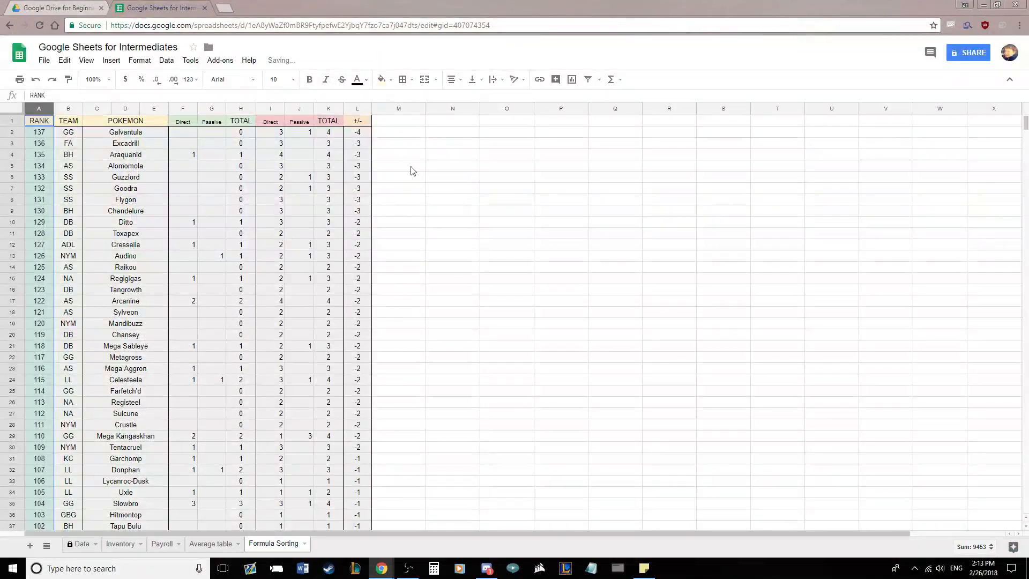
pyautogui.hotkey('ctrl', 'z')
pyautogui.click(413, 171)
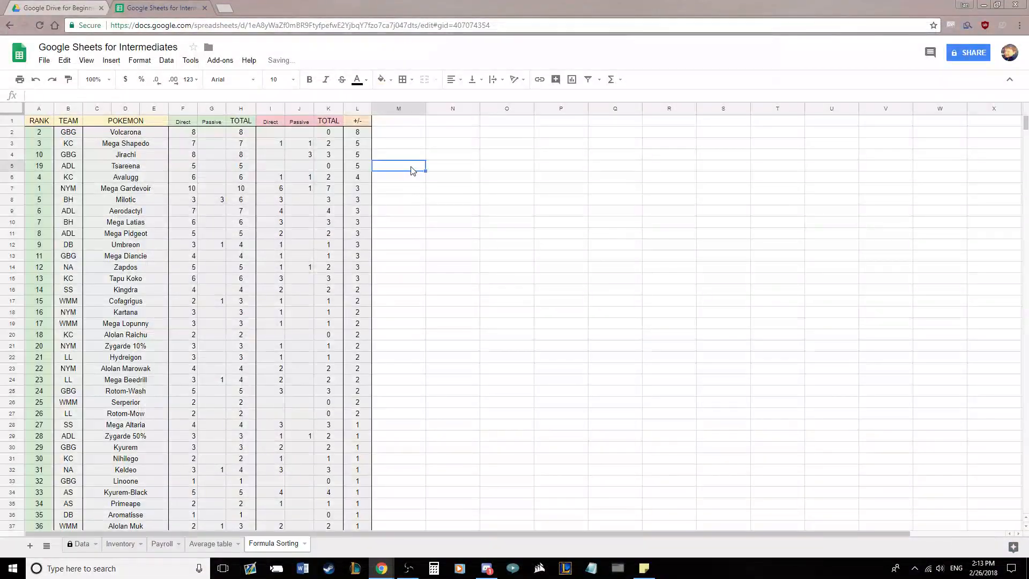
# Check Mega Gardevoir's +/- formula and sort the whole sheet Z → A by the green-headed TOTAL column H
pyautogui.click(349, 188)
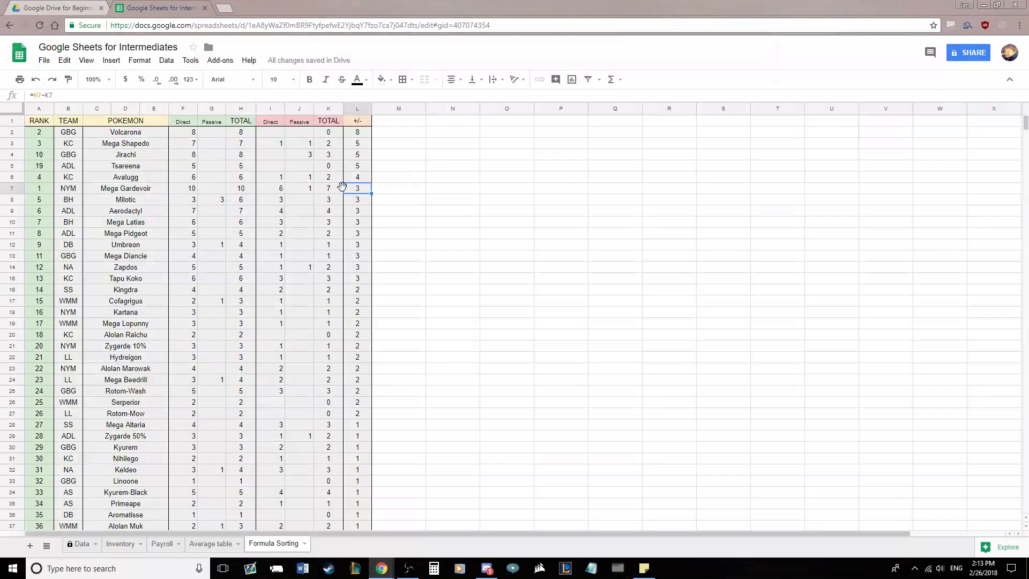
pyautogui.click(241, 108)
pyautogui.rightClick(241, 109)
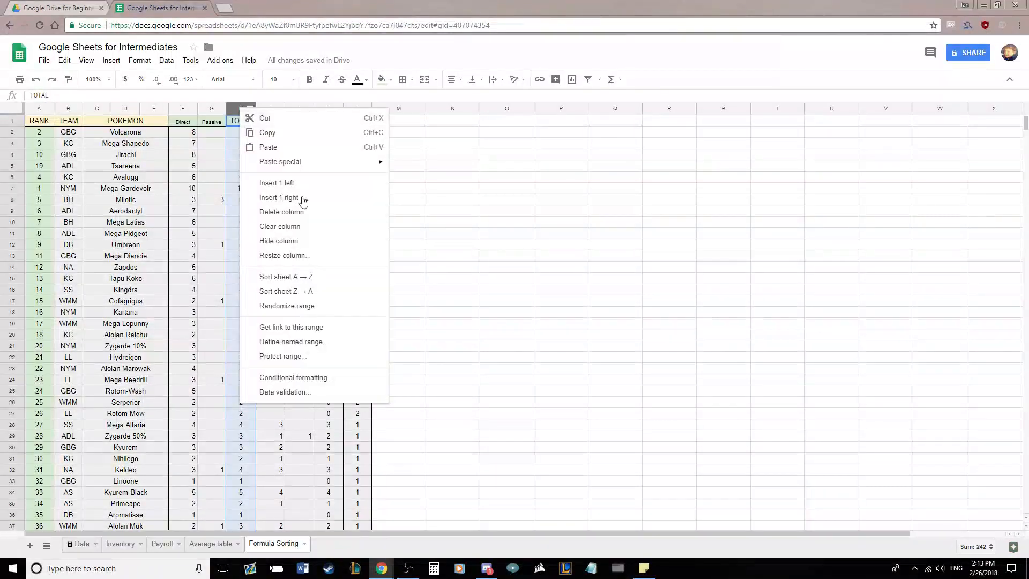
pyautogui.click(301, 291)
pyautogui.click(474, 269)
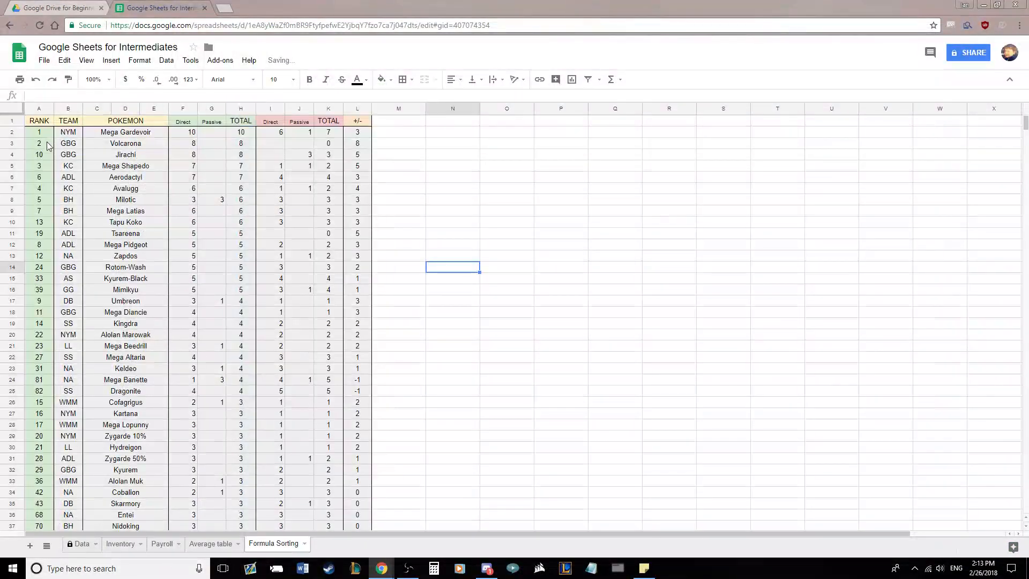
# Sort the whole sheet Z → A by the red-headed TOTAL column K
pyautogui.rightClick(325, 109)
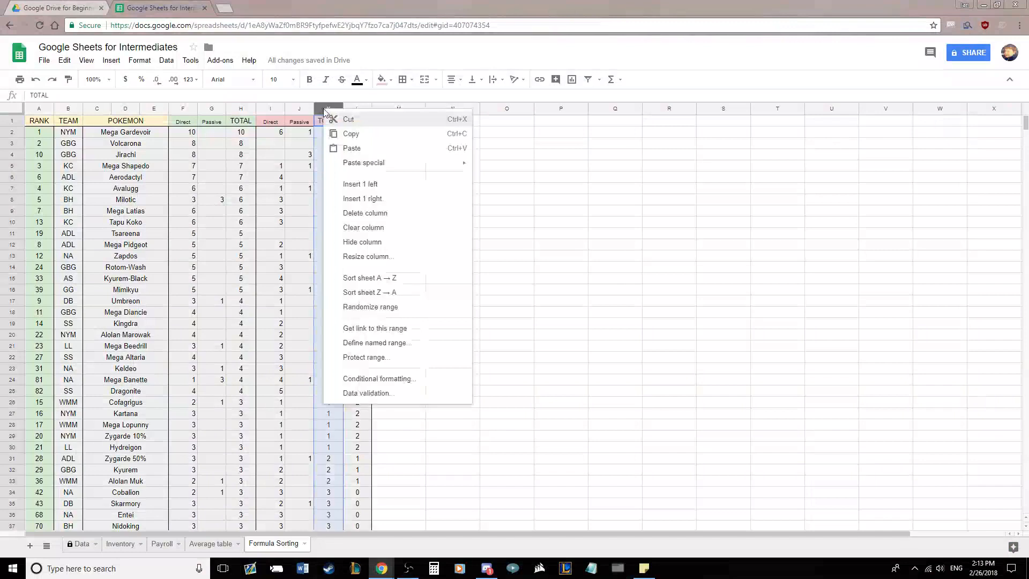
pyautogui.click(372, 294)
pyautogui.click(450, 167)
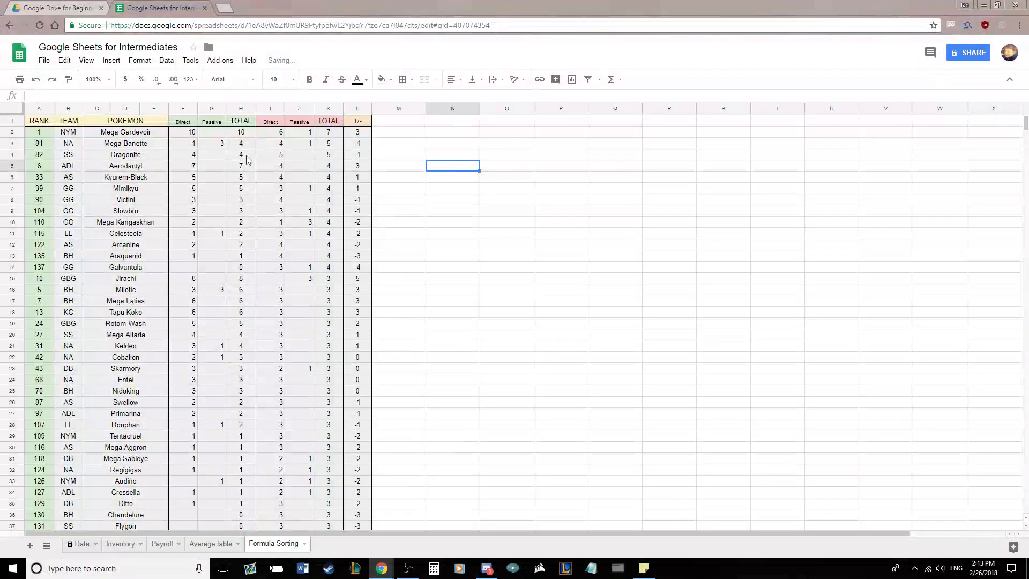
pyautogui.click(422, 200)
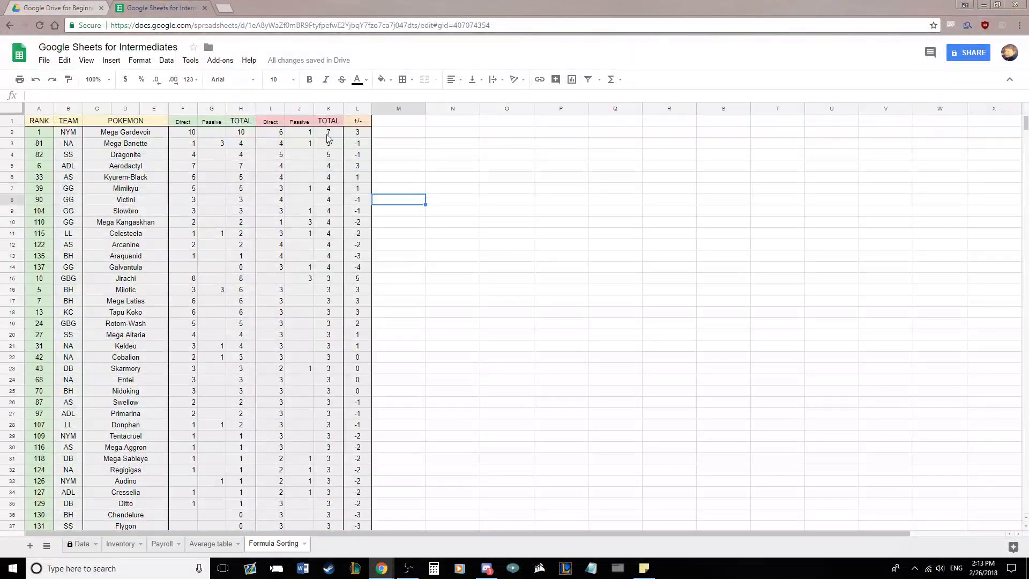
# Set Mega Gardevoir's red-headed Direct value in cell I2 to 1
pyautogui.click(270, 132)
pyautogui.write('1')
pyautogui.press('Return')
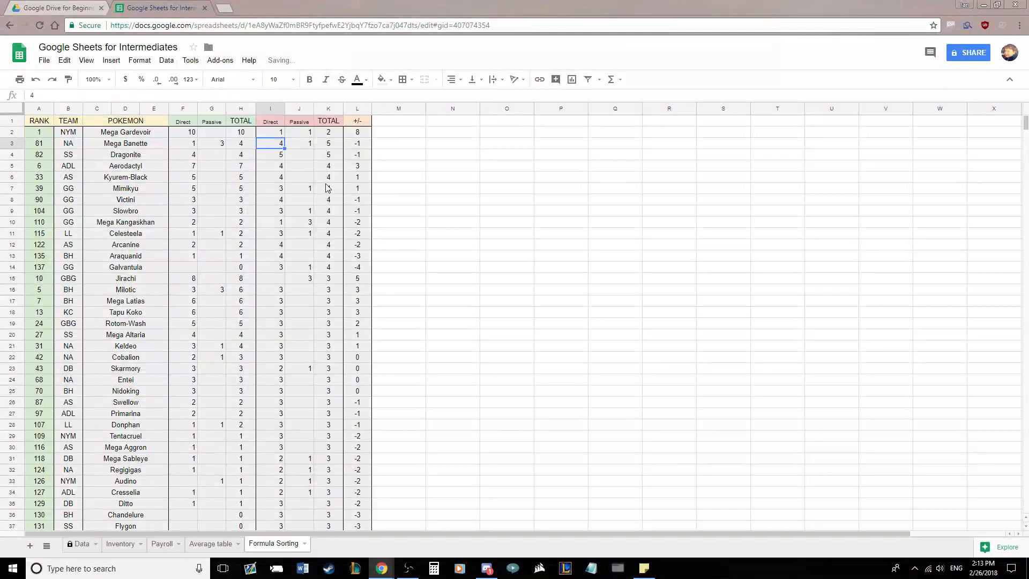
# Re-sort the sheet Z → A by the red-headed TOTAL column to apply Mega Gardevoir's changed value
pyautogui.click(398, 165)
pyautogui.rightClick(328, 109)
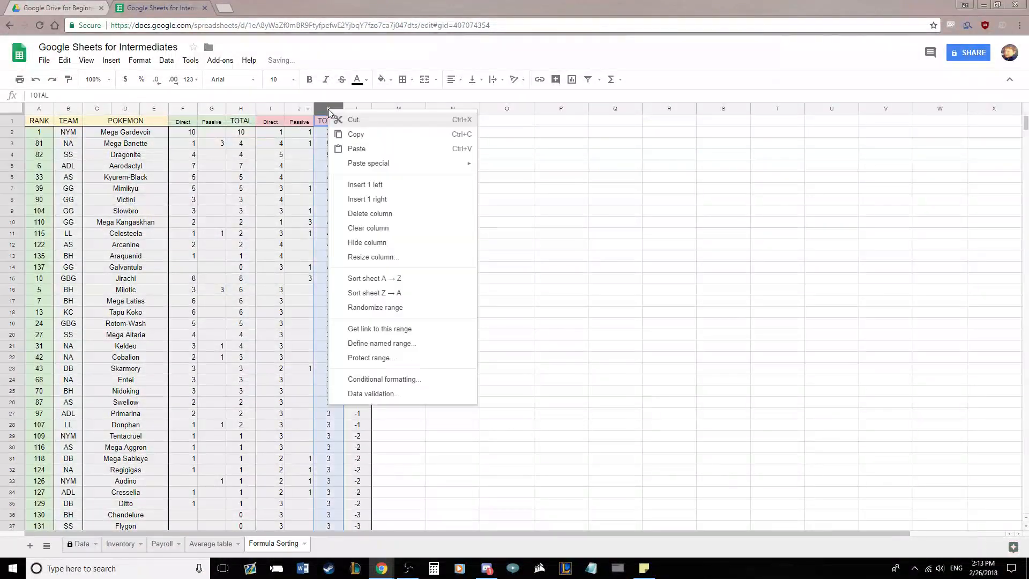
pyautogui.click(395, 293)
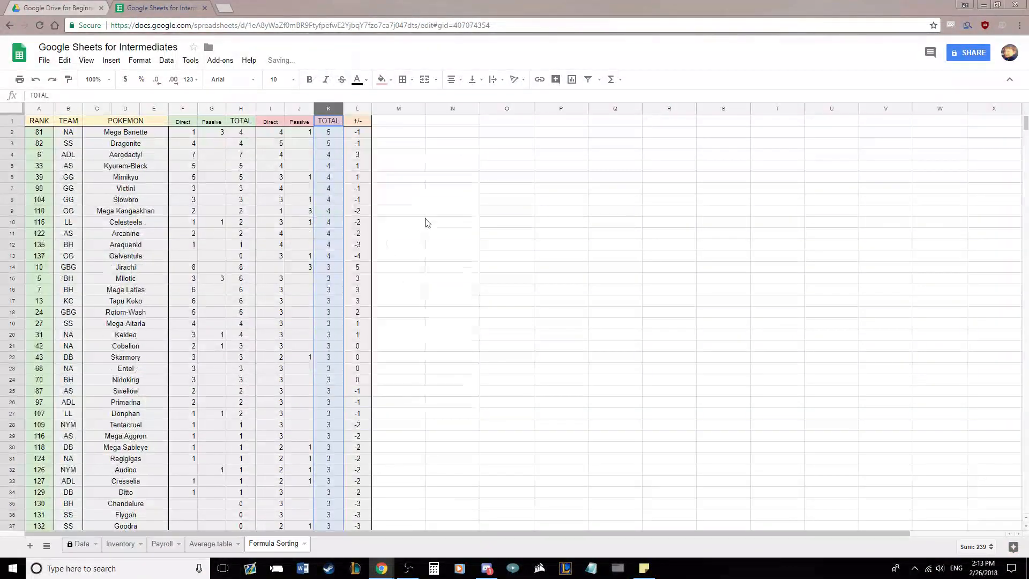
pyautogui.click(453, 200)
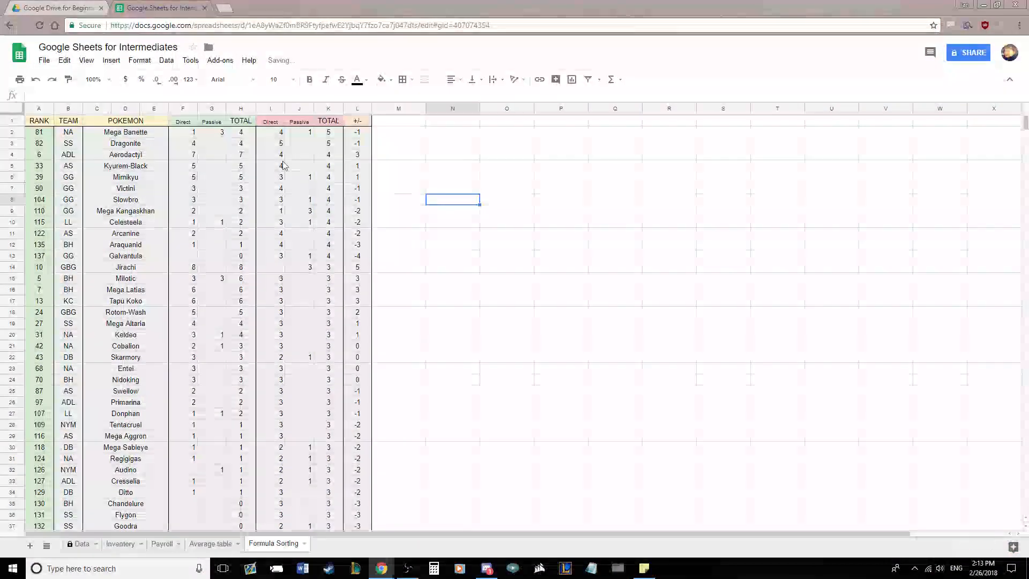
pyautogui.click(434, 168)
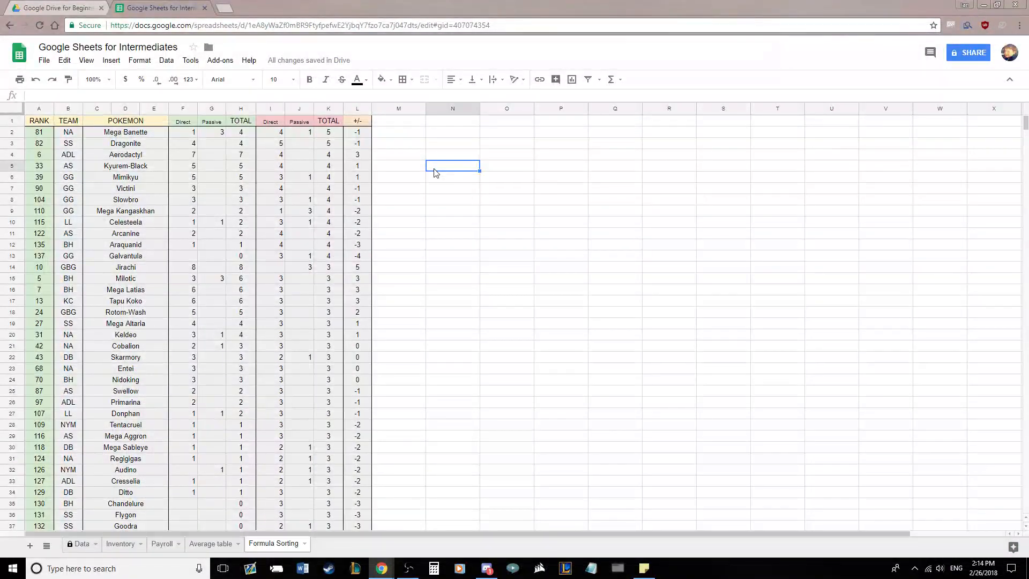
# Review the Payroll, Inventory and Data sheets, finishing on the Data sheet
pyautogui.click(151, 546)
pyautogui.click(127, 545)
pyautogui.click(79, 544)
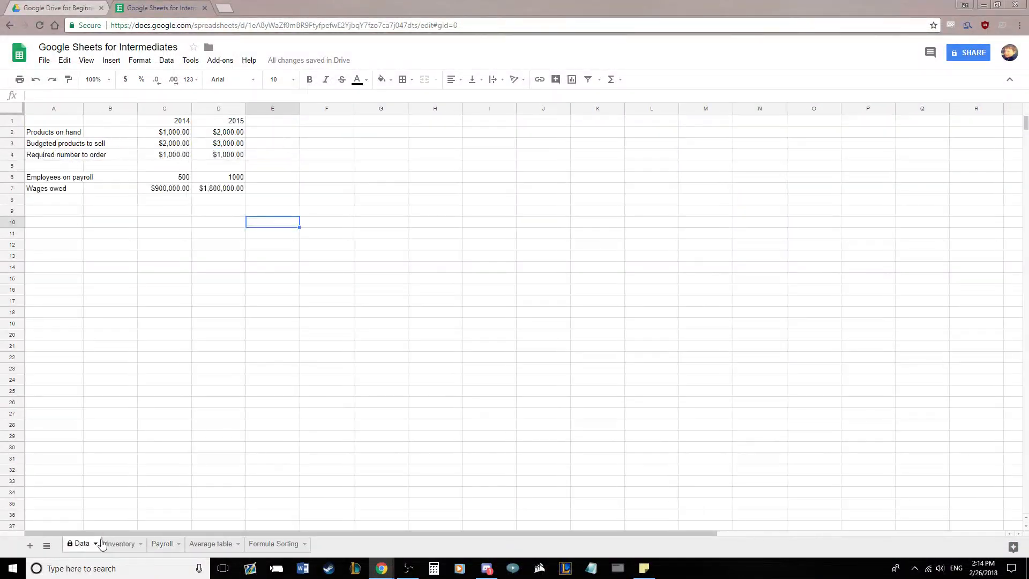
pyautogui.click(110, 544)
pyautogui.click(162, 544)
pyautogui.click(122, 545)
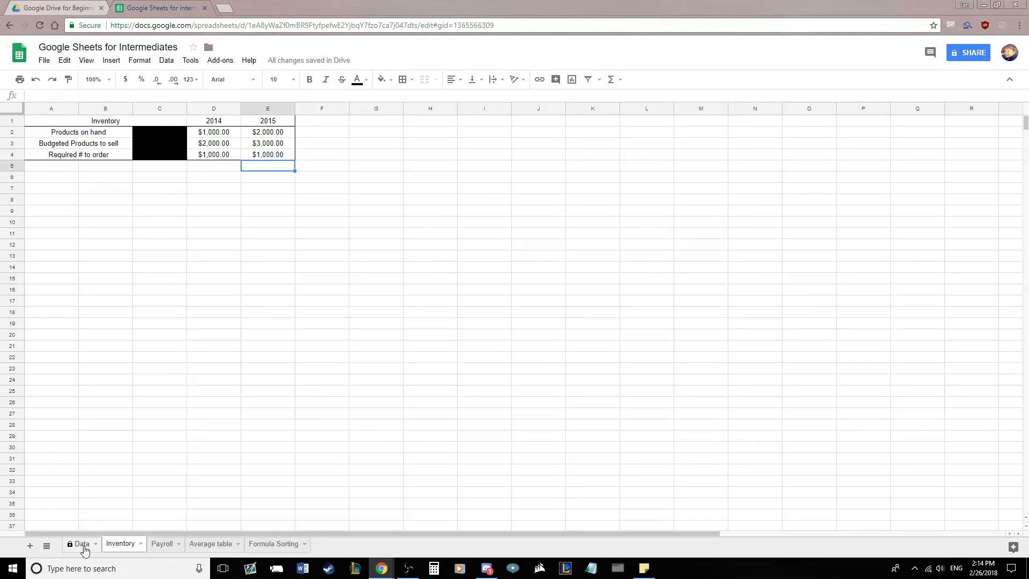
pyautogui.click(82, 545)
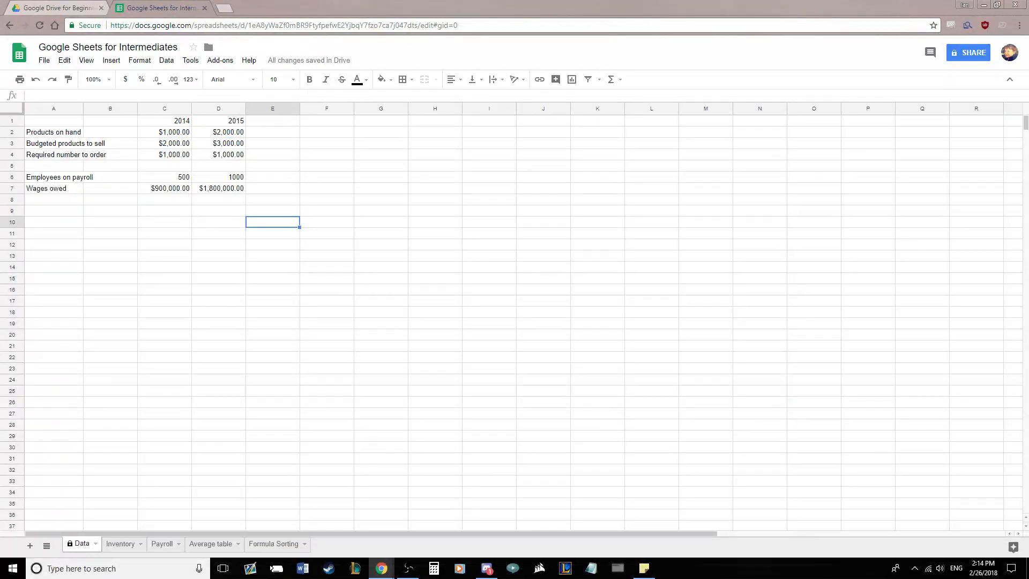